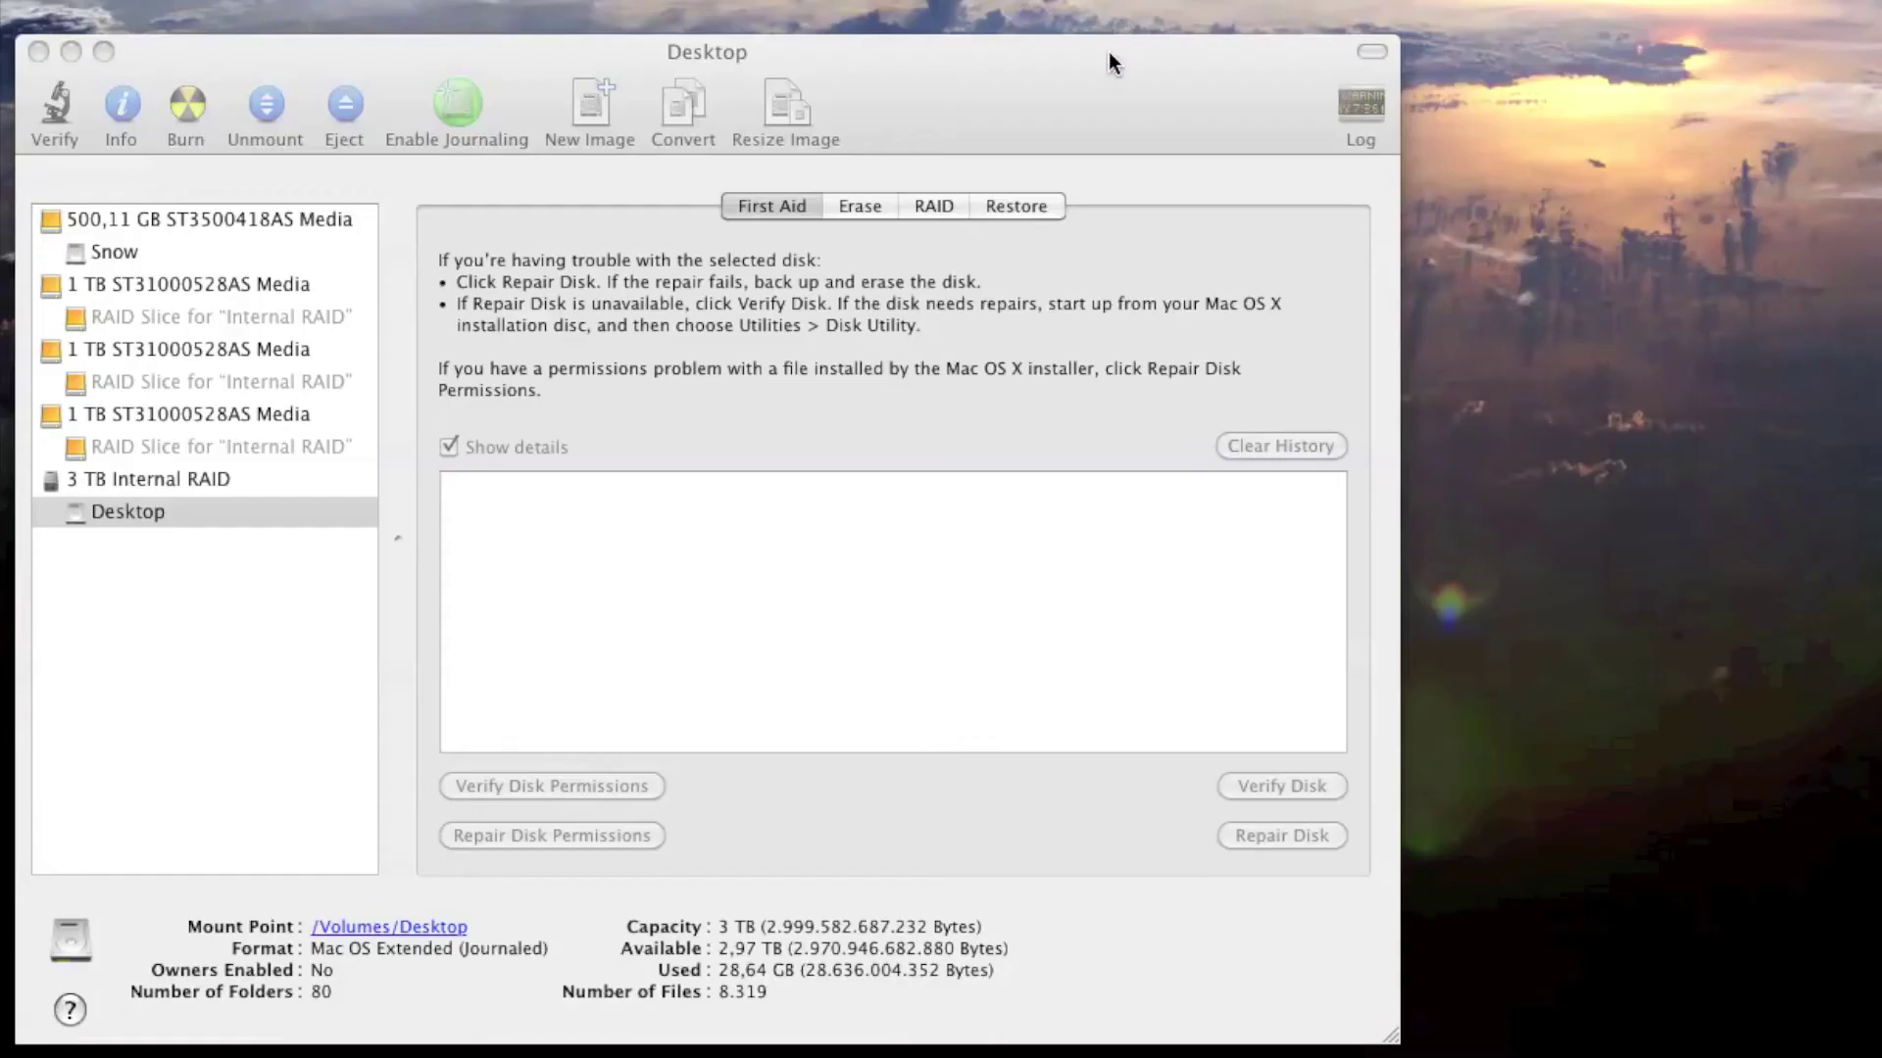
Inspect the 3 TB Internal RAID set's Concatenated Disk Set type, then return to the Desktop volume's details
{"action": "left_click", "coordinate": [725, 491]}
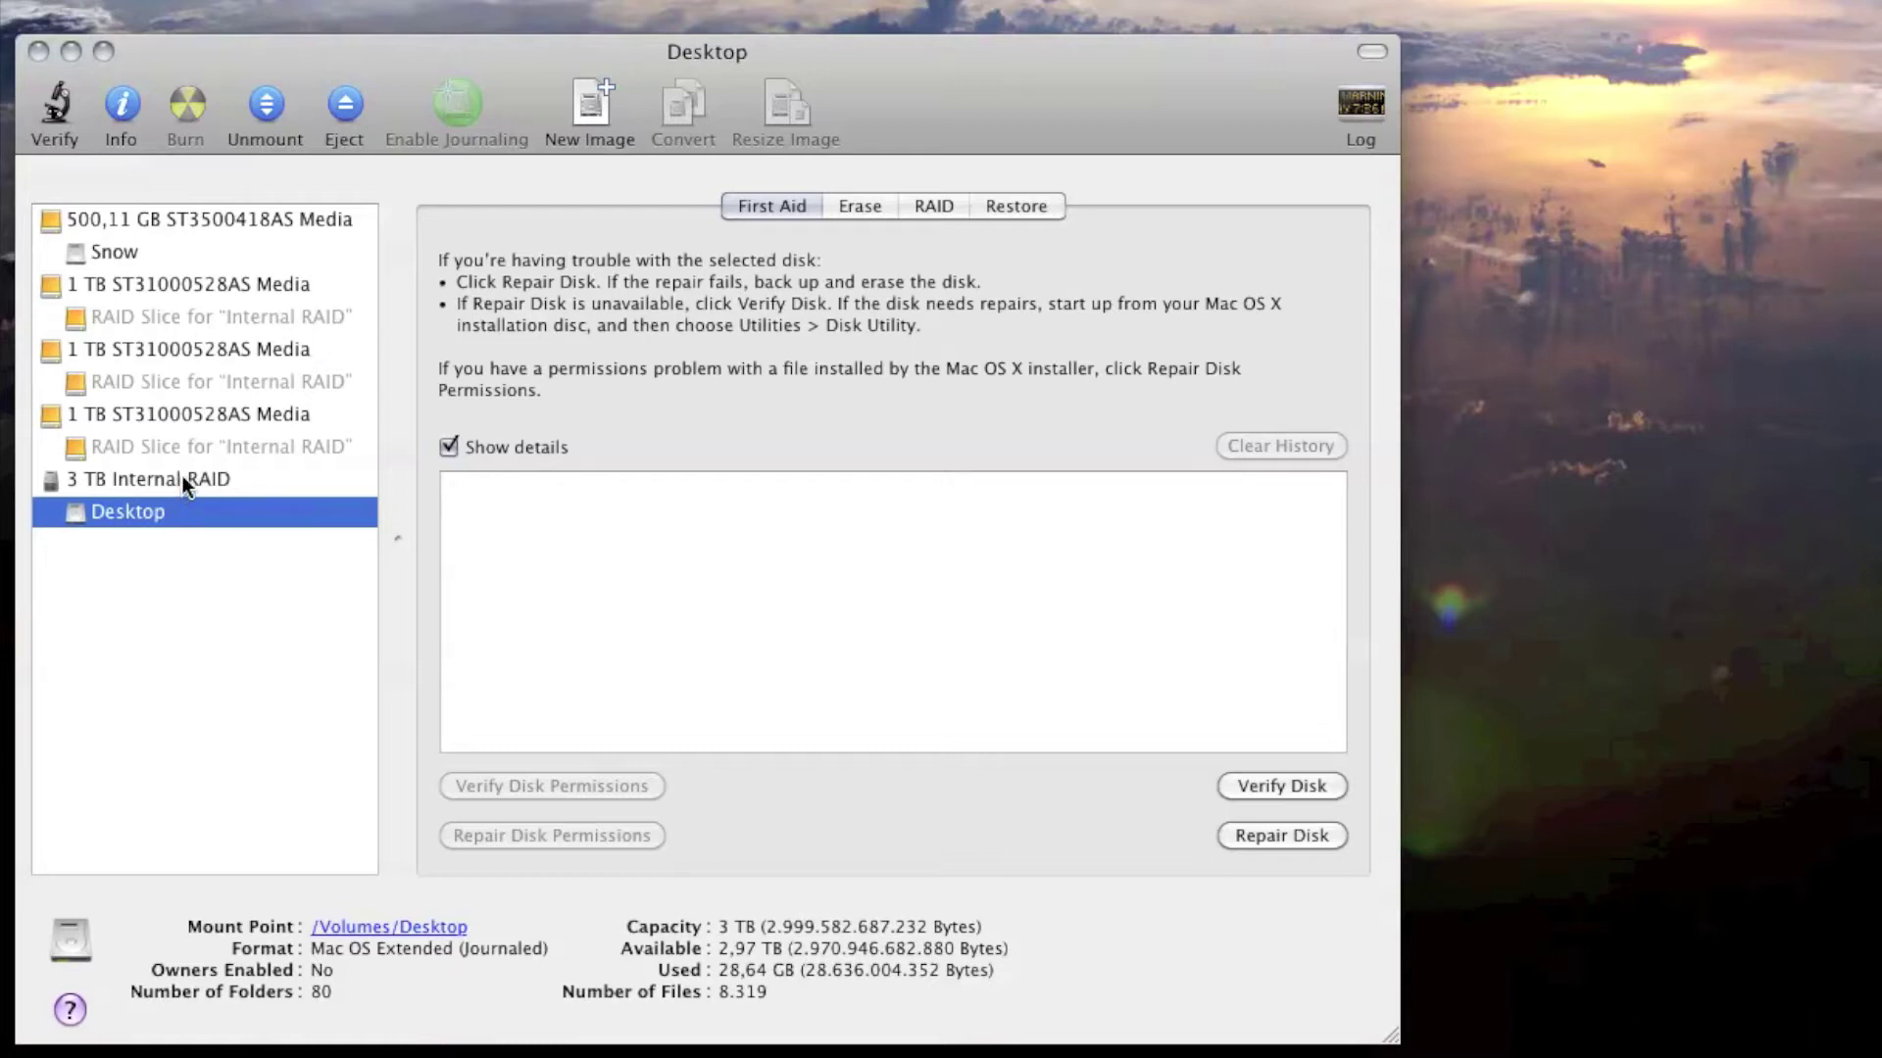
{"action": "mouse_move", "coordinate": [173, 478]}
{"action": "left_click", "coordinate": [126, 482]}
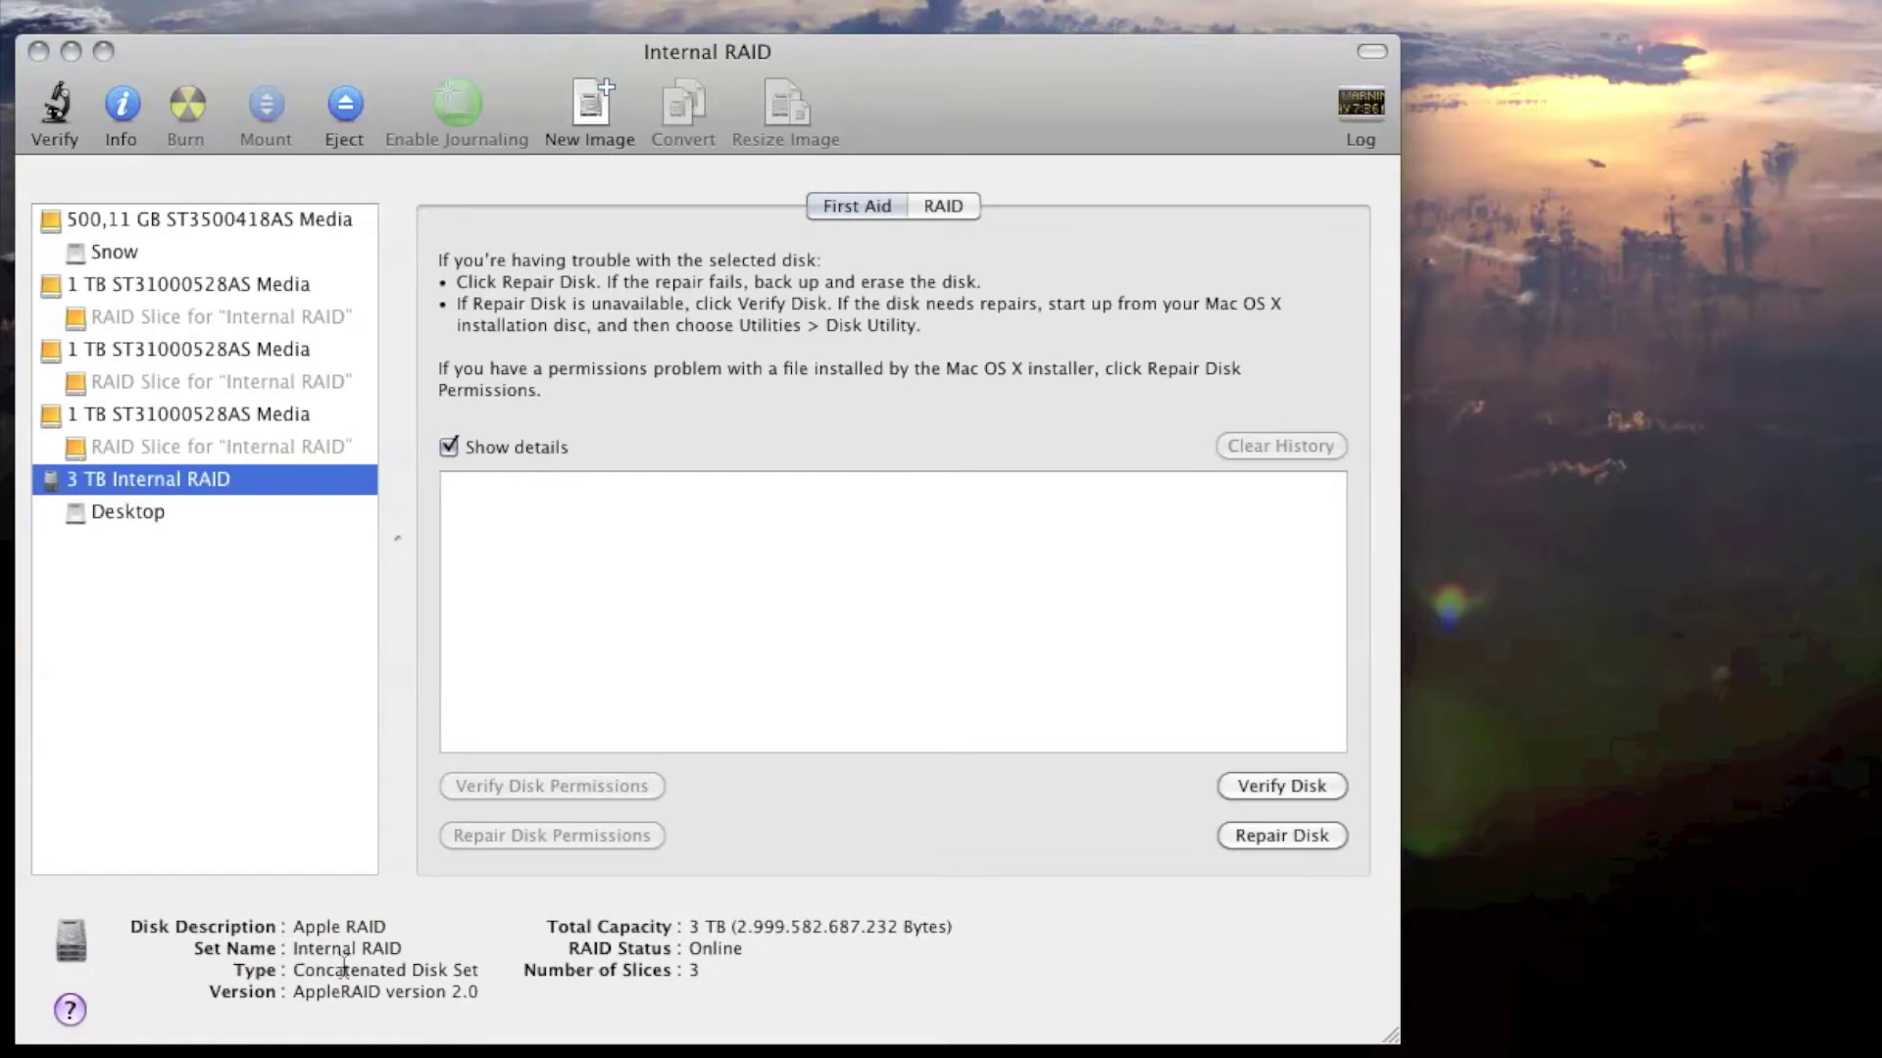
{"action": "left_click_drag", "start_coordinate": [479, 970], "coordinate": [293, 970]}
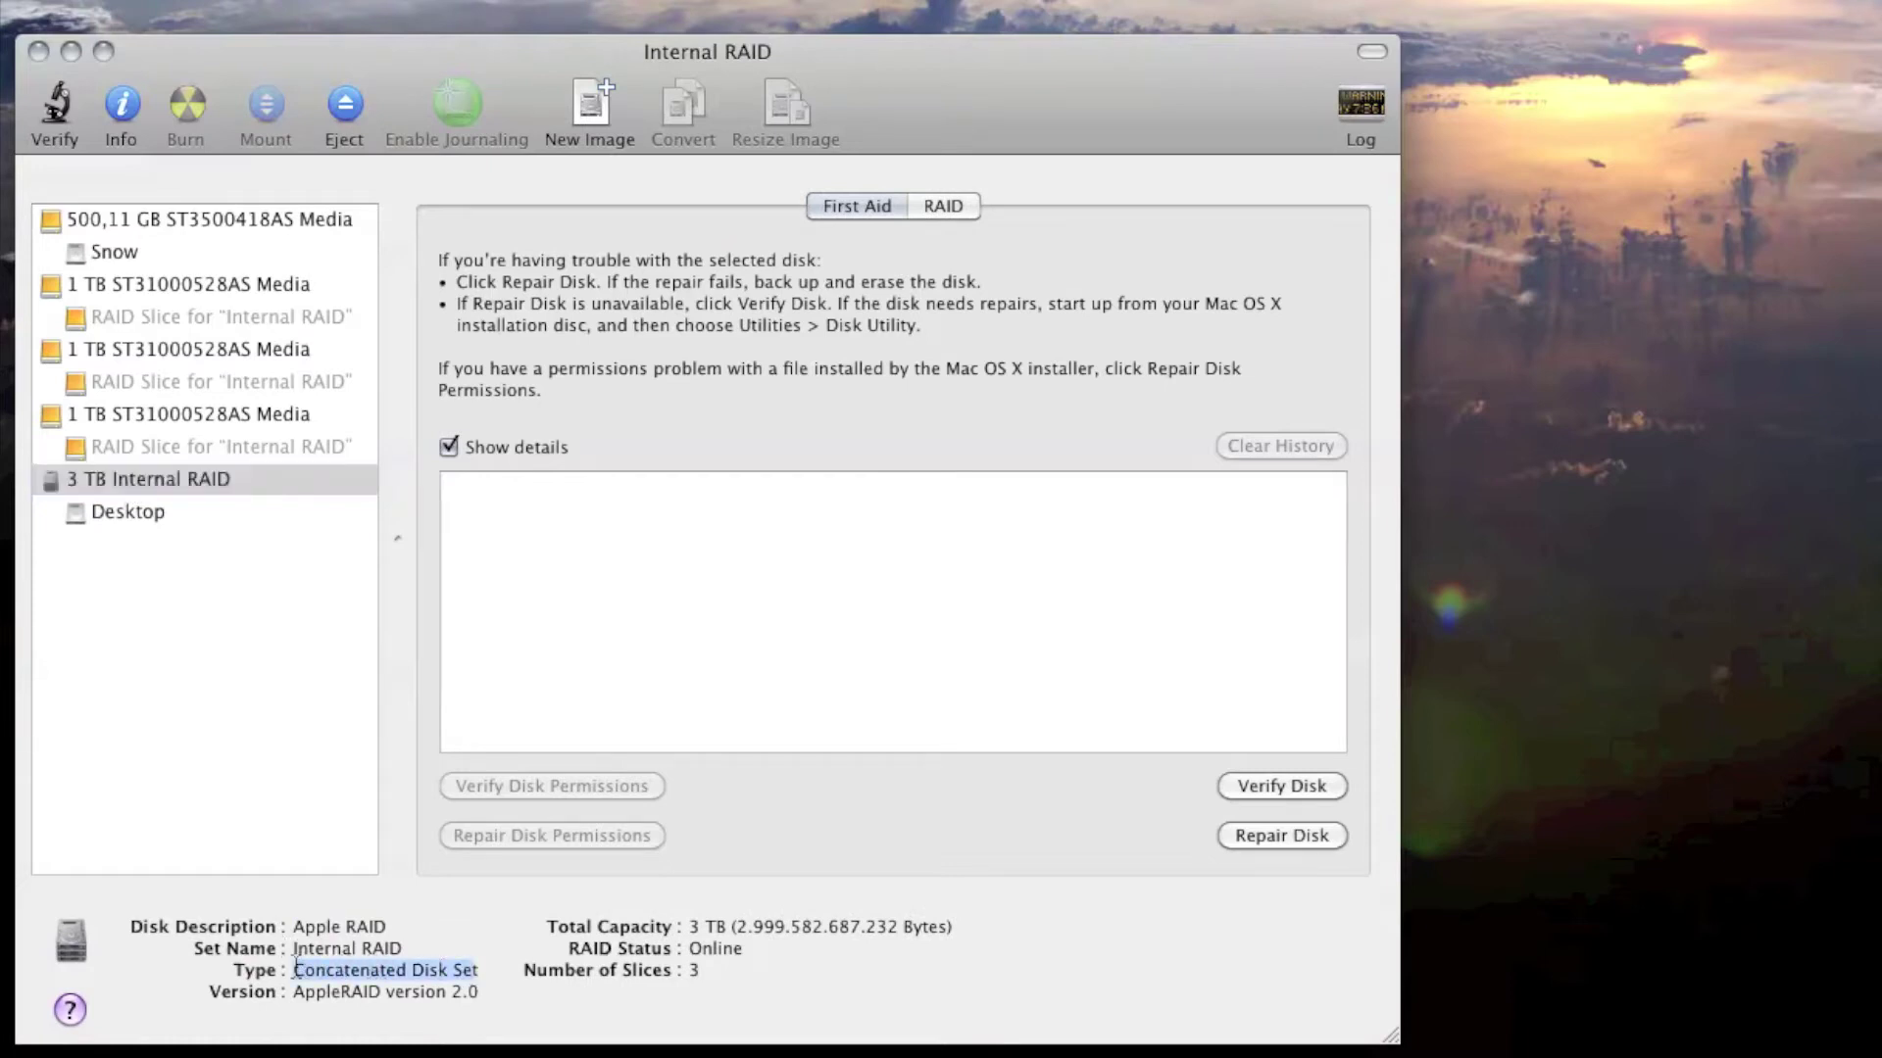
{"action": "left_click_drag", "start_coordinate": [493, 970], "coordinate": [293, 970]}
{"action": "left_click", "coordinate": [191, 485]}
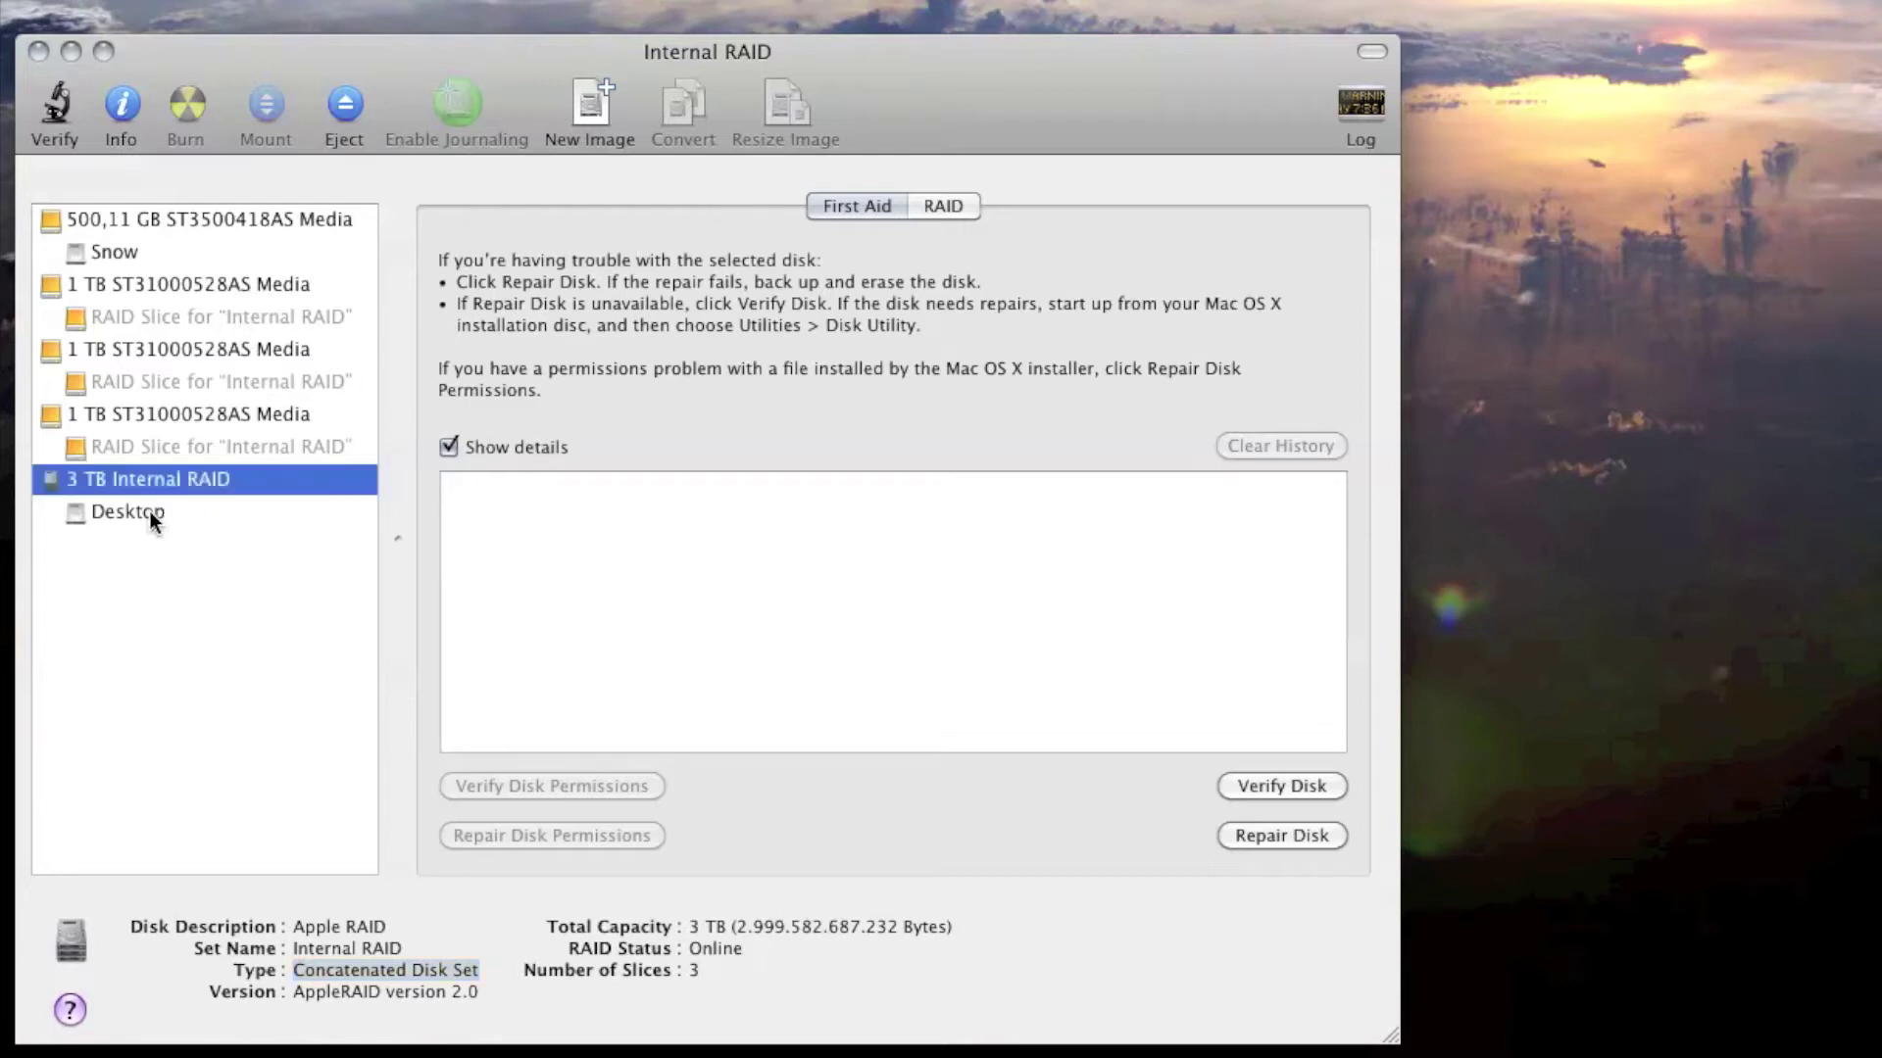
{"action": "left_click", "coordinate": [149, 510]}
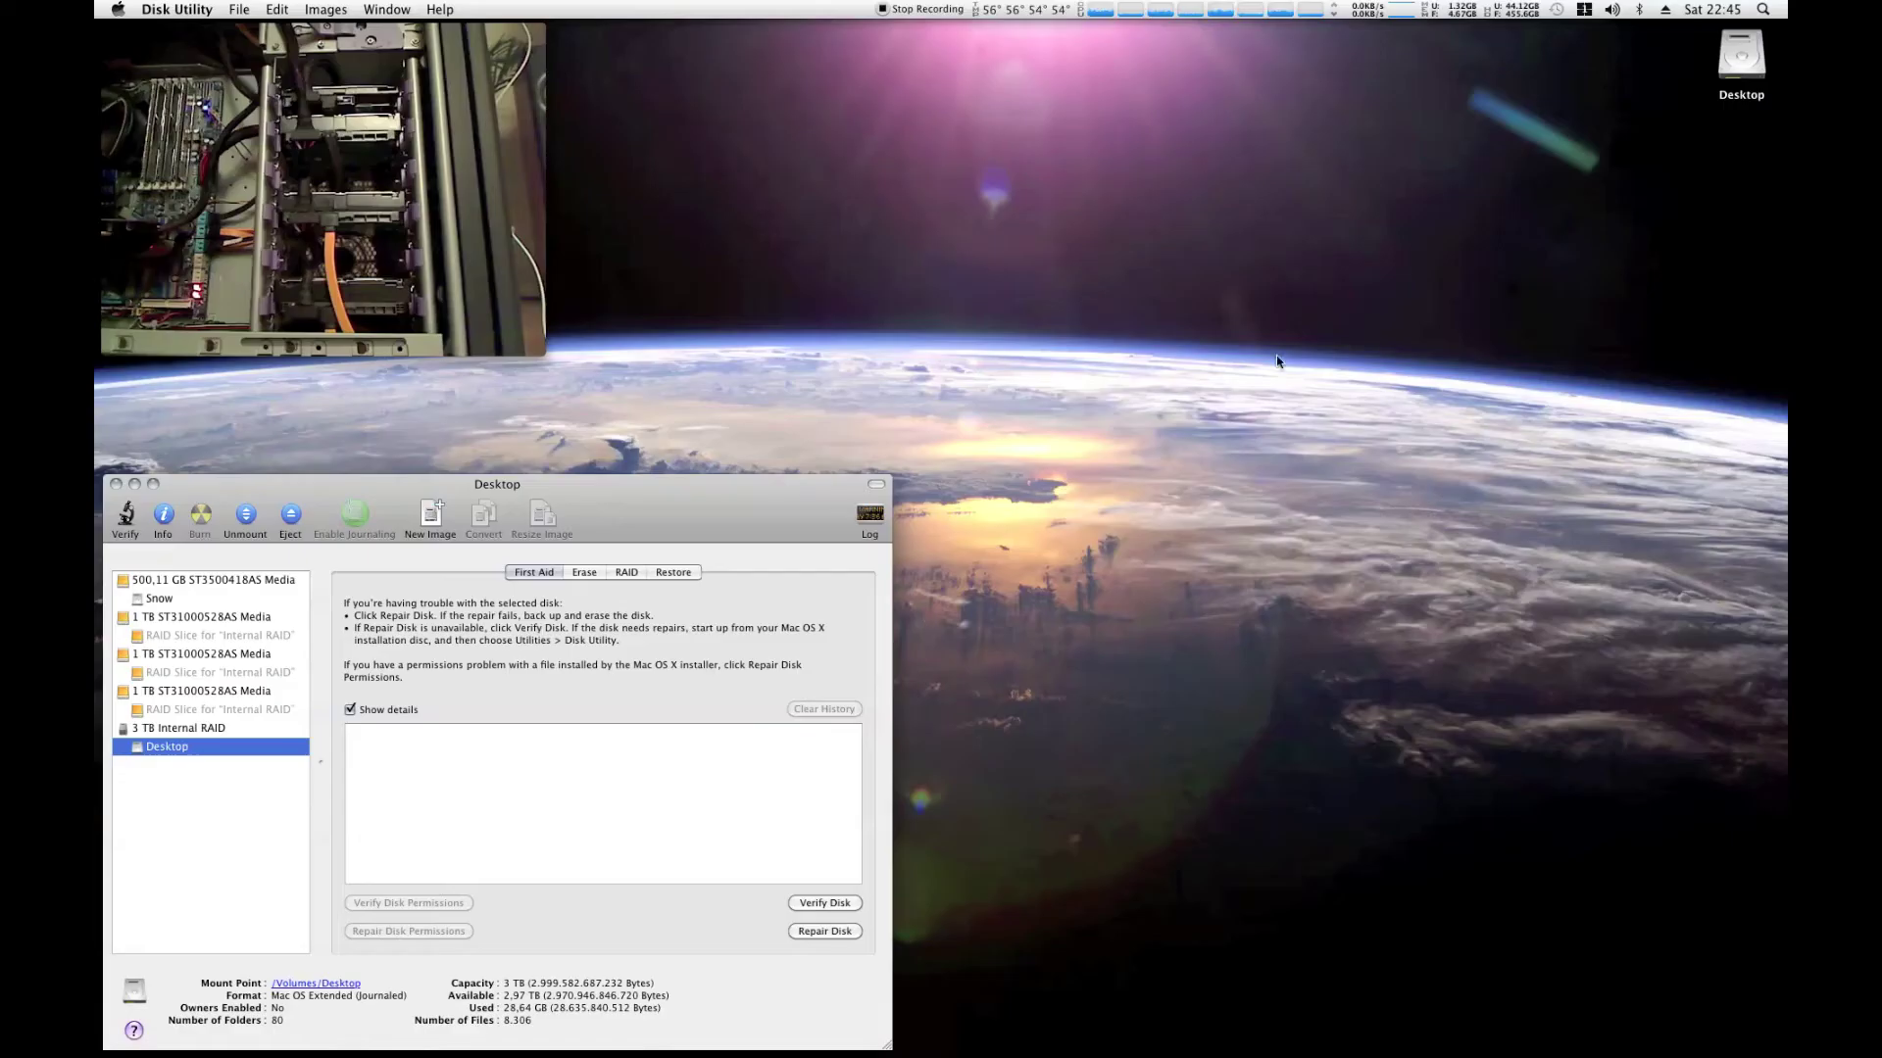
Open the Desktop volume in Finder and Quick Look Screen Recording.mov and Hackintosh Guide, Part 7.mov
{"action": "double_click", "coordinate": [1740, 57]}
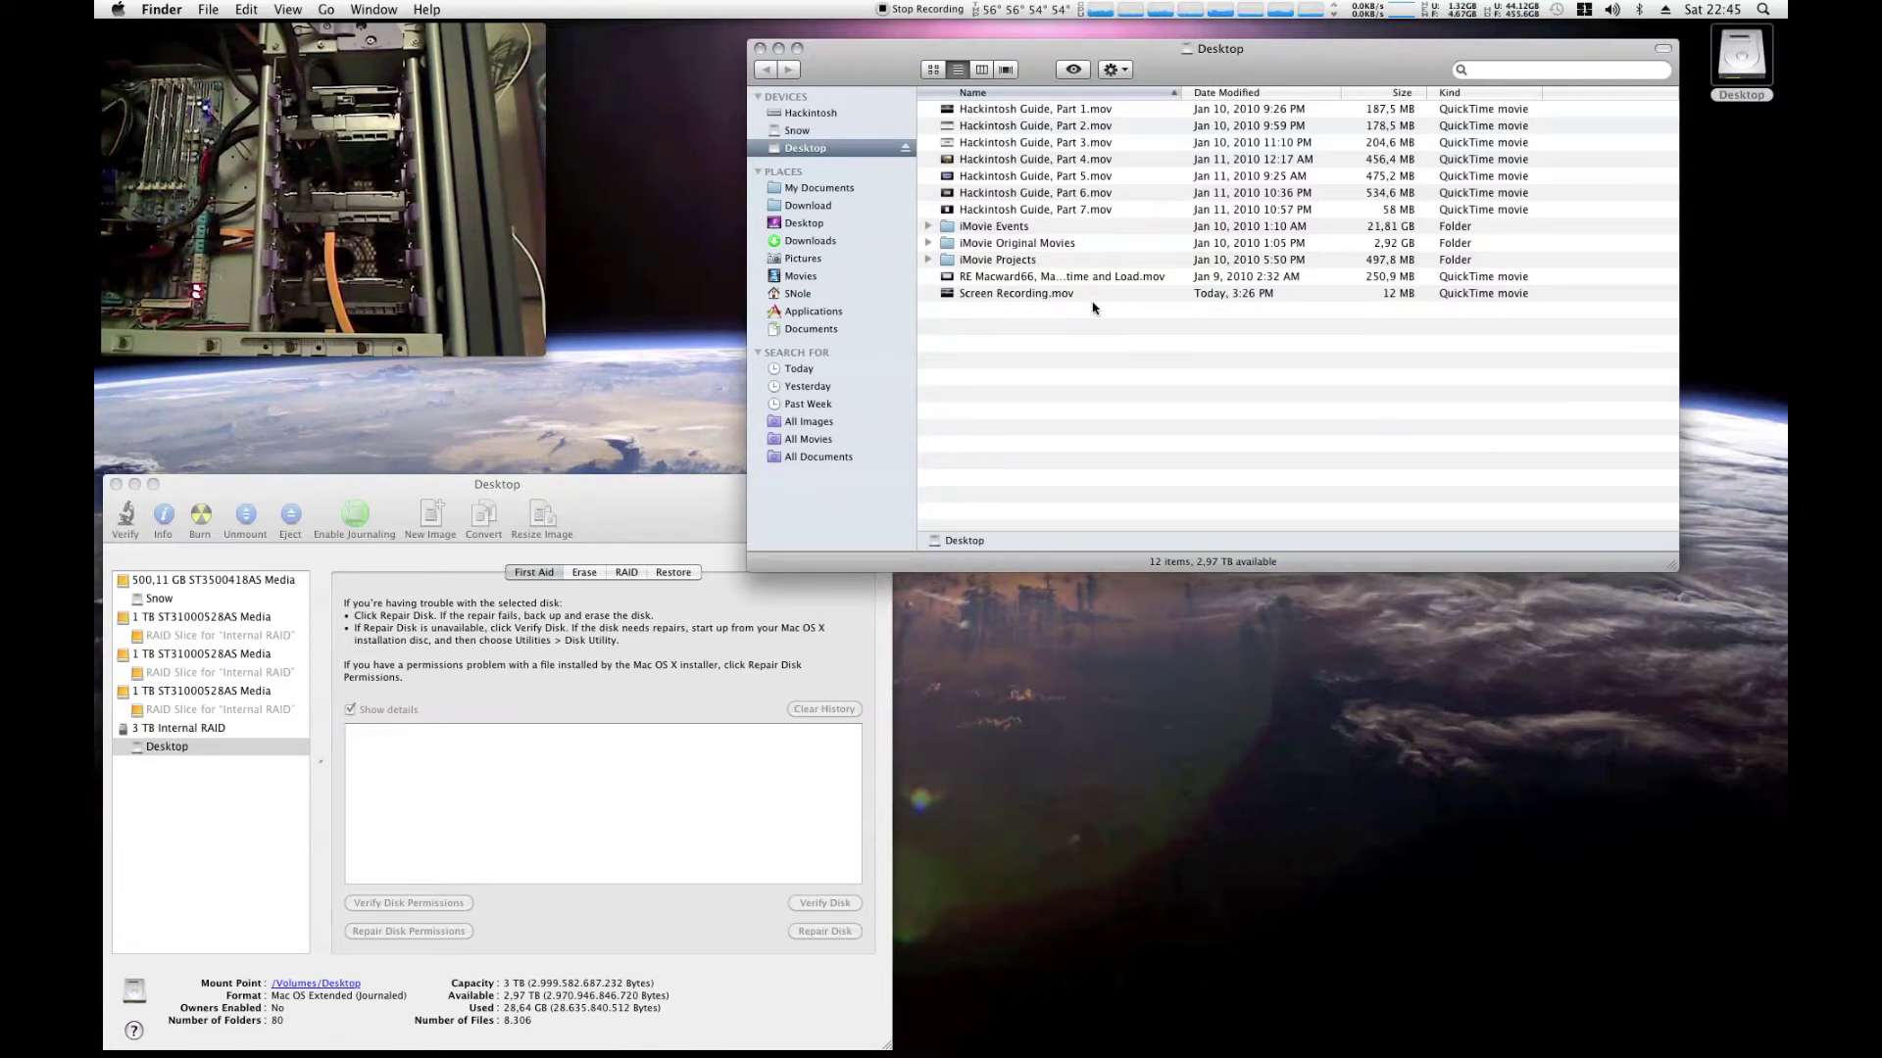
{"action": "left_click", "coordinate": [1048, 298]}
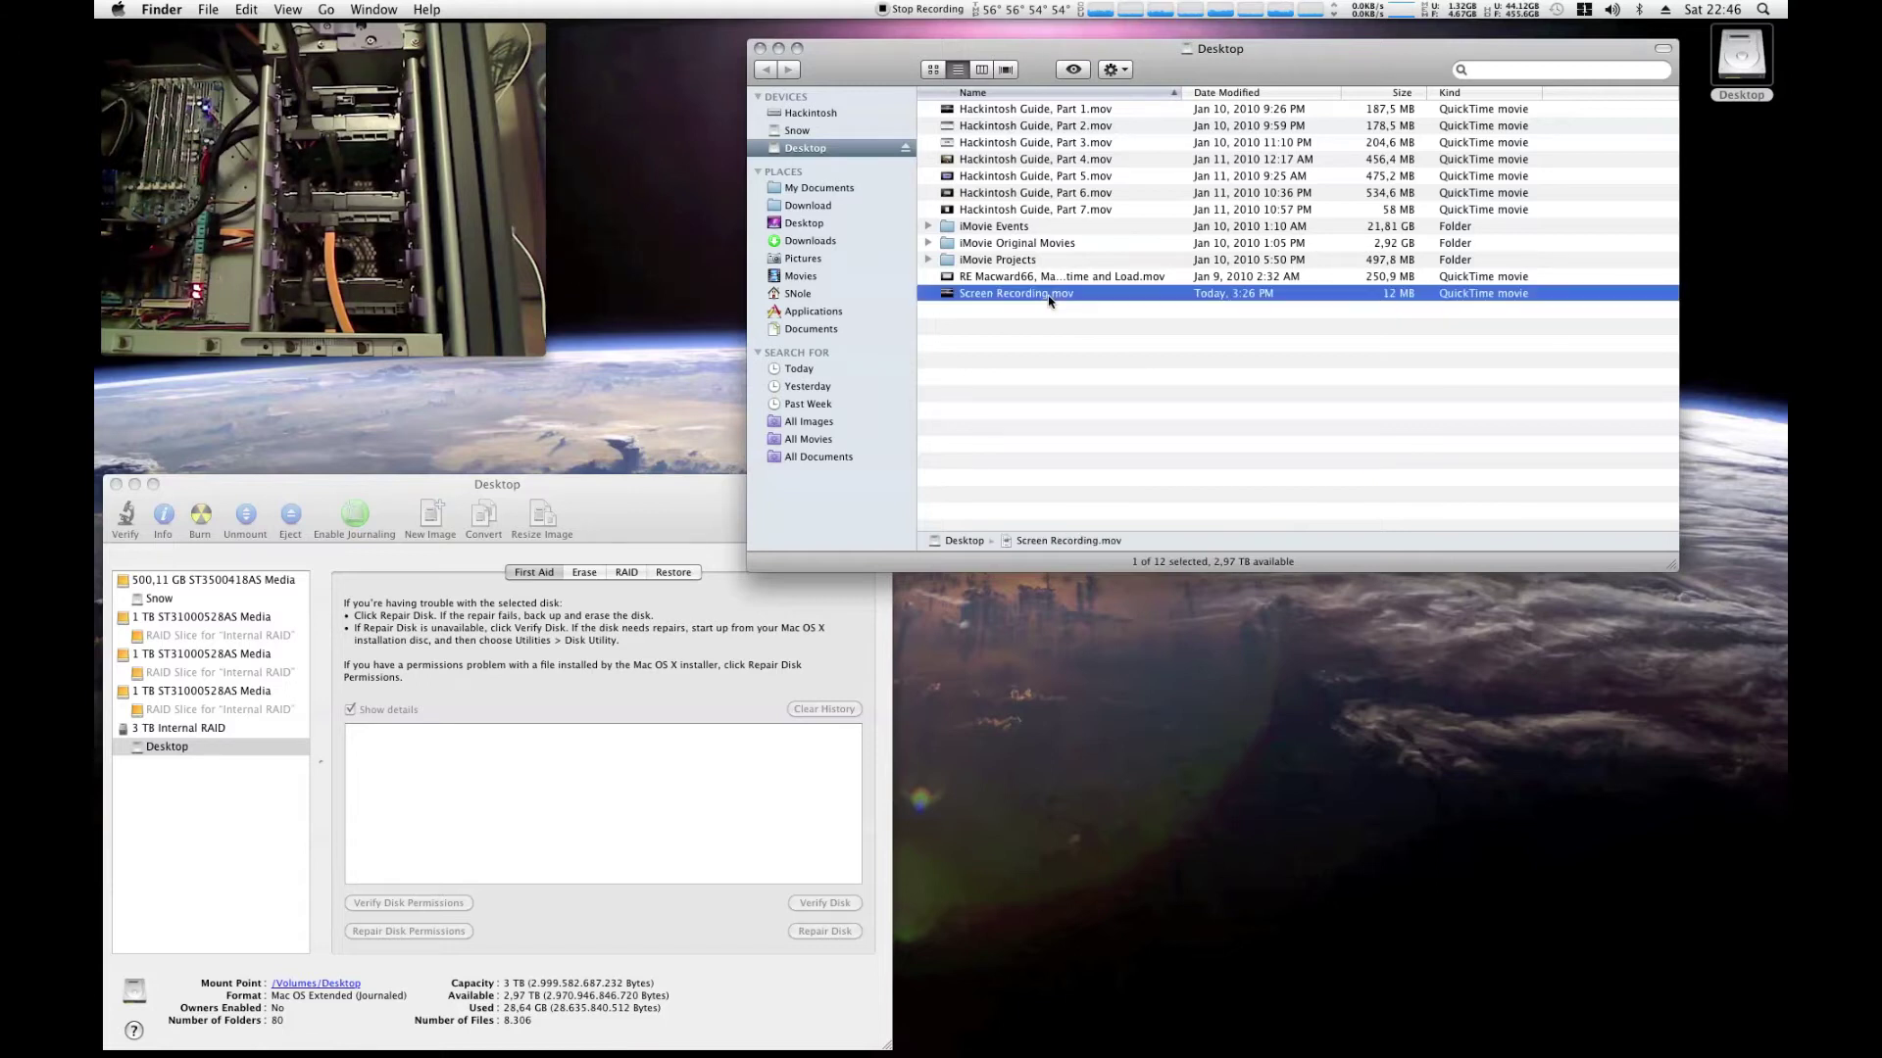
{"action": "key", "text": "space"}
{"action": "key", "text": "space"}
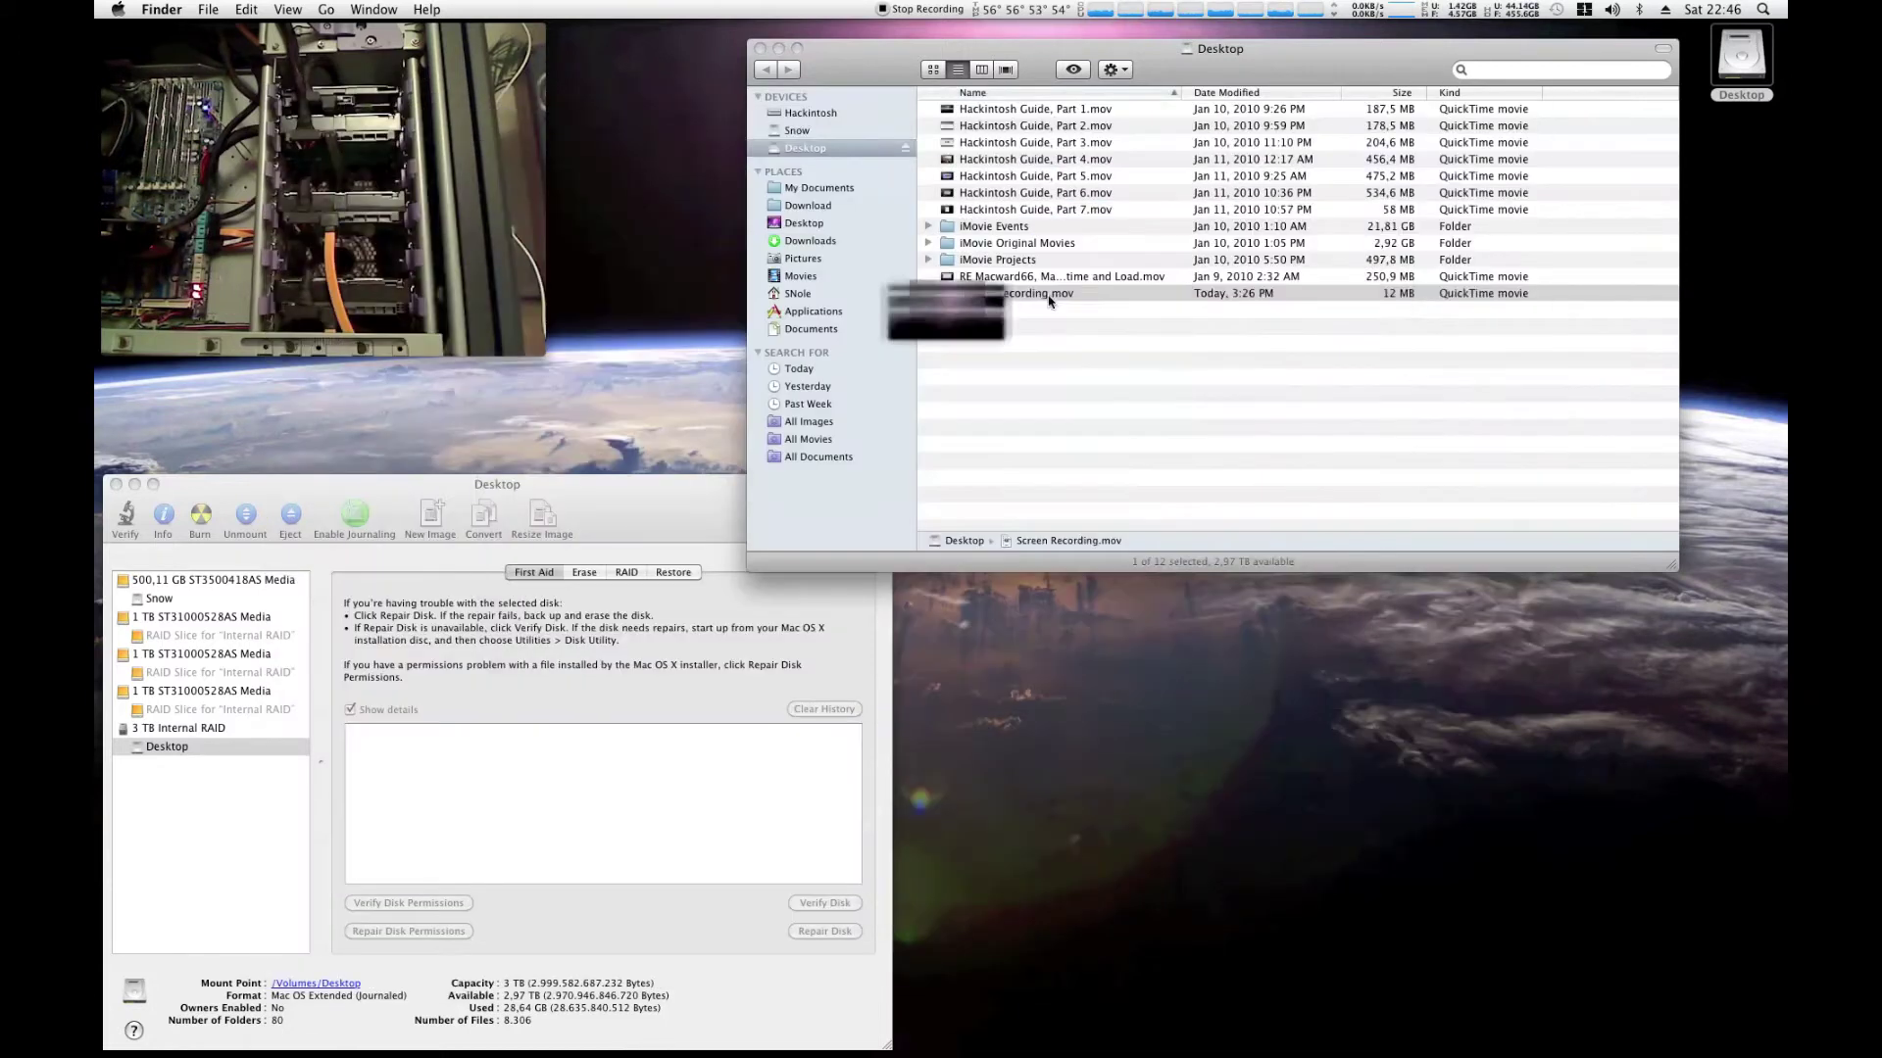
{"action": "left_click", "coordinate": [1043, 215]}
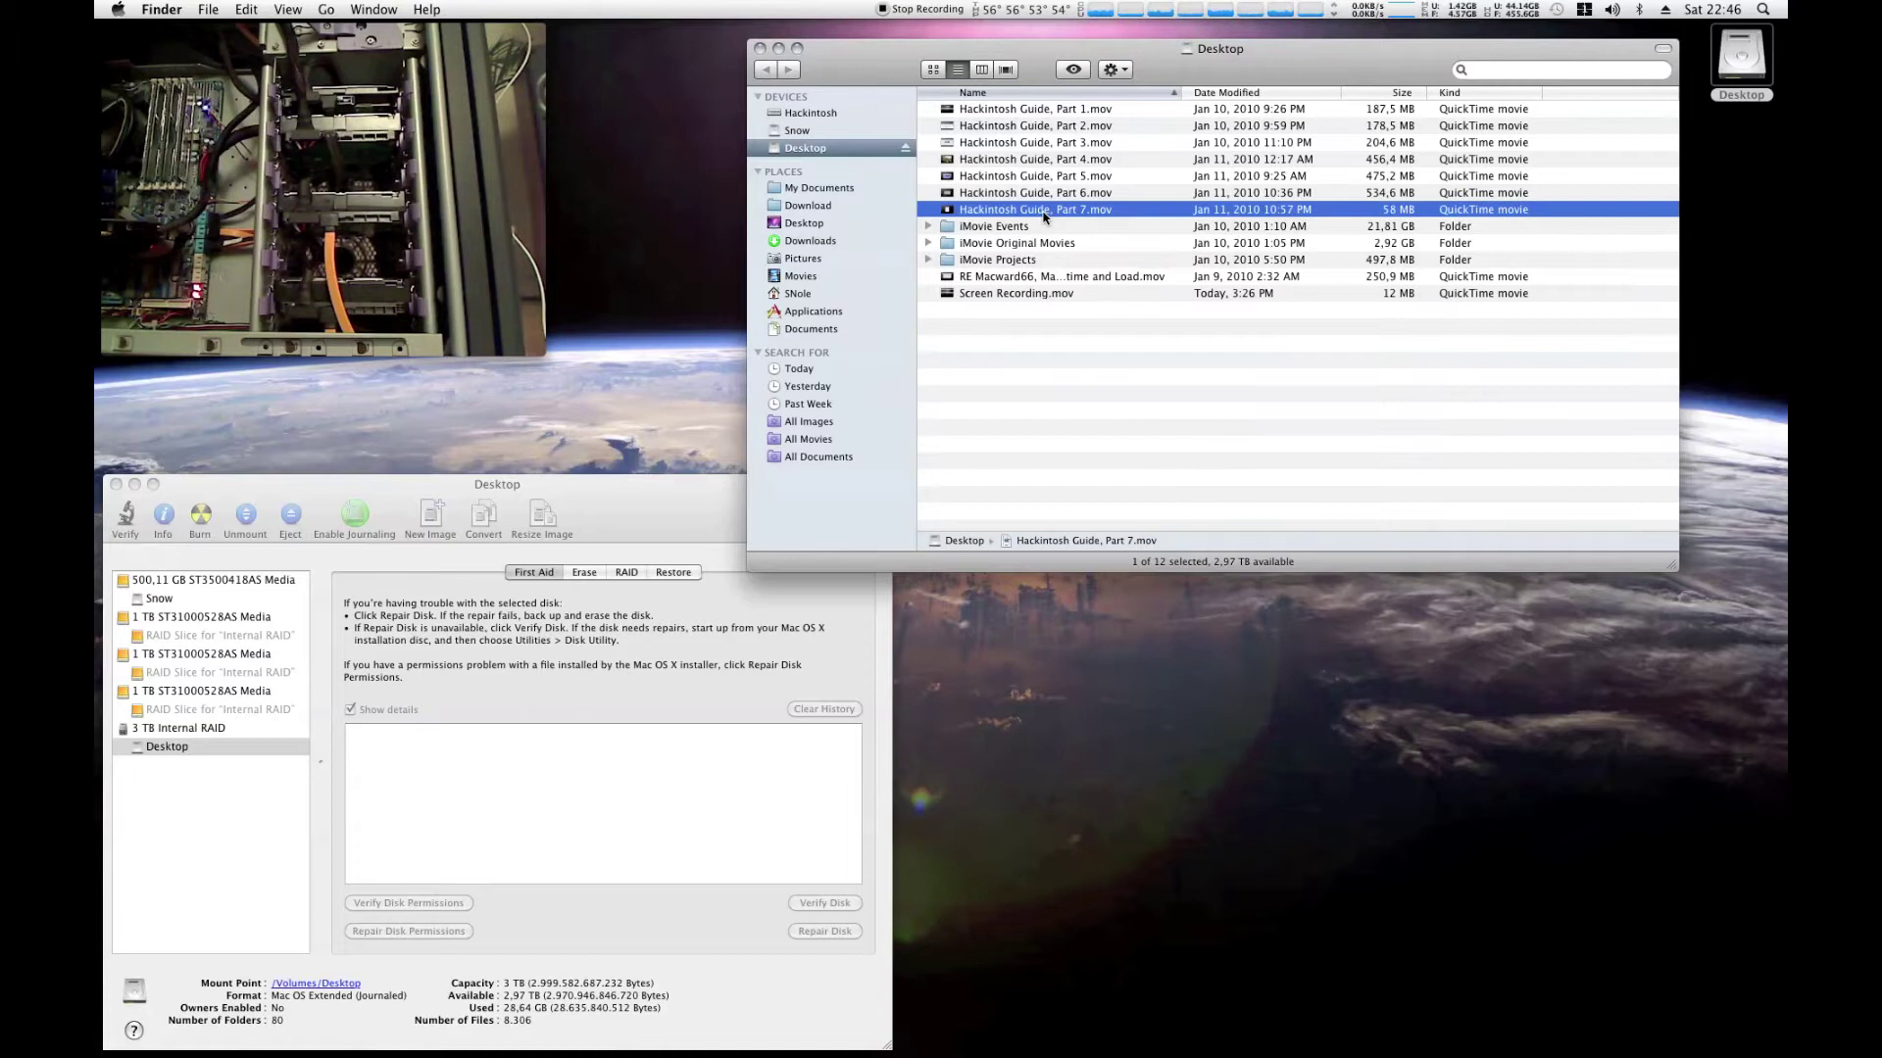
{"action": "key", "text": "space"}
{"action": "key", "text": "space"}
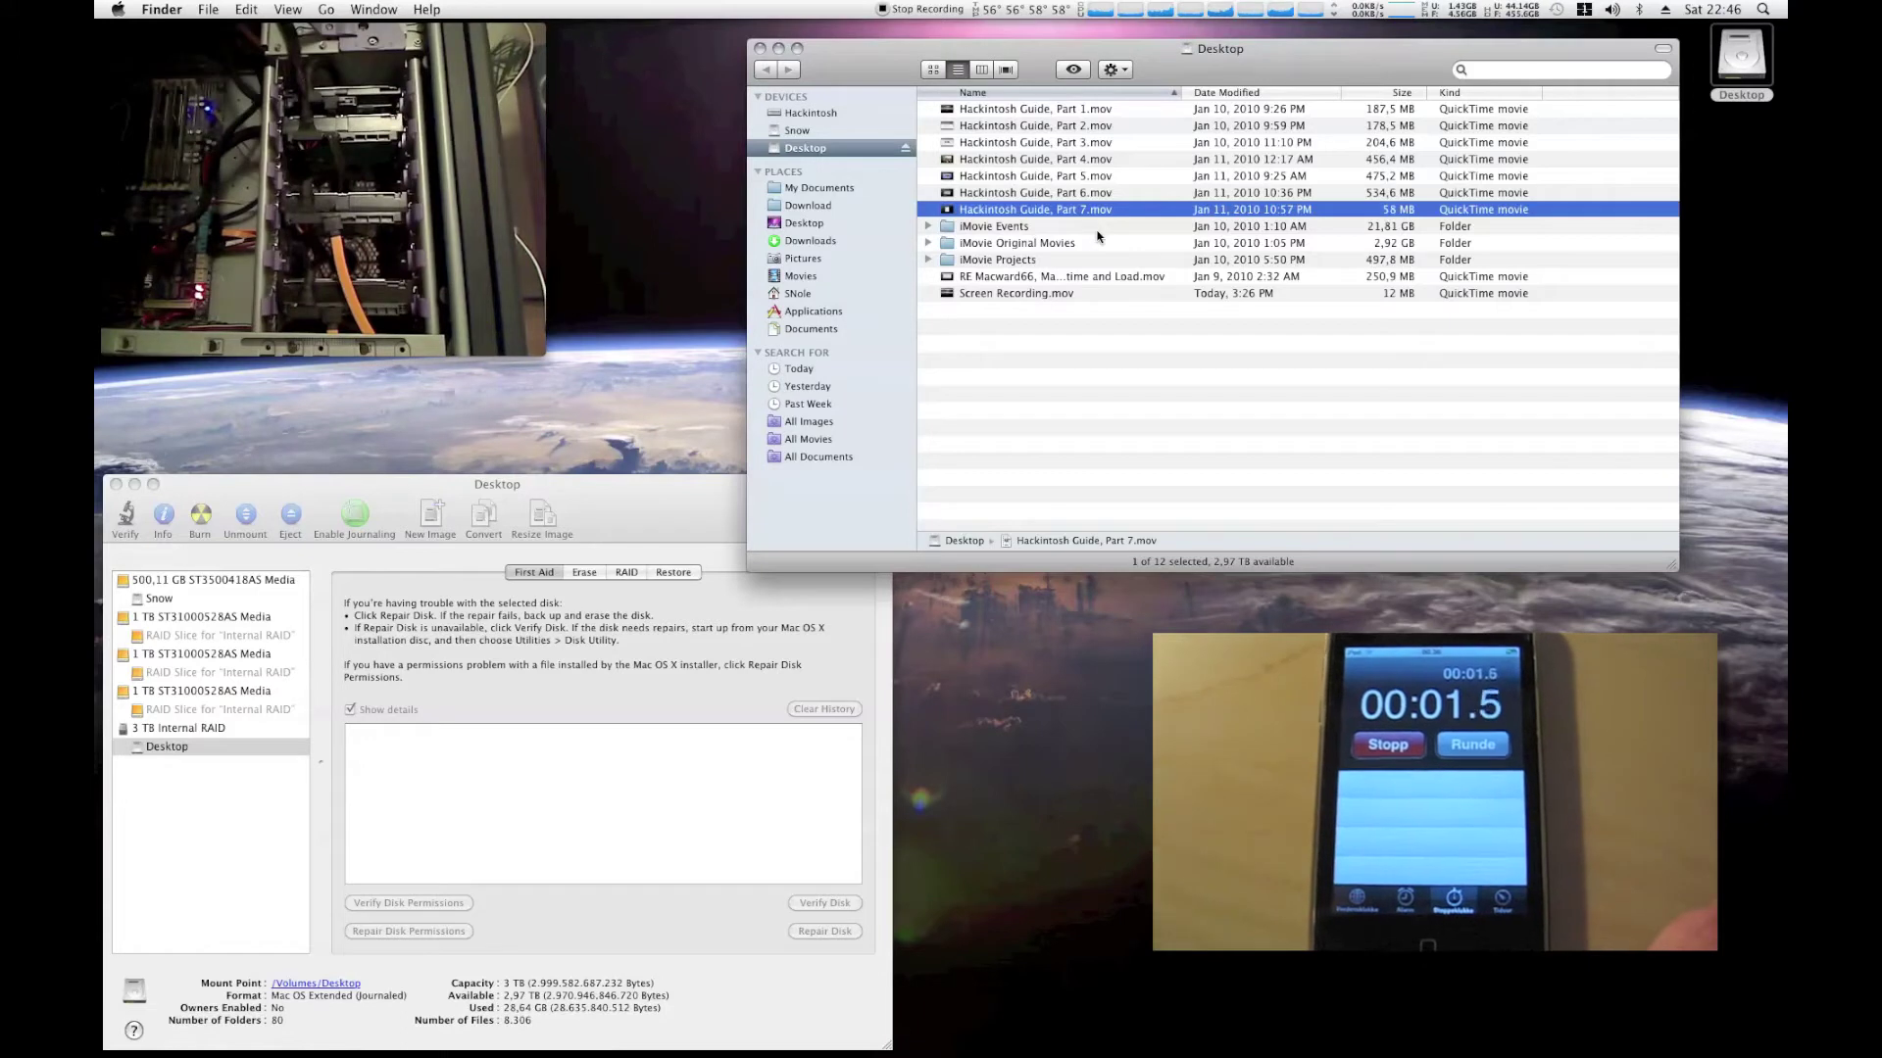
{"action": "left_click", "coordinate": [1019, 112]}
{"action": "key", "text": "space"}
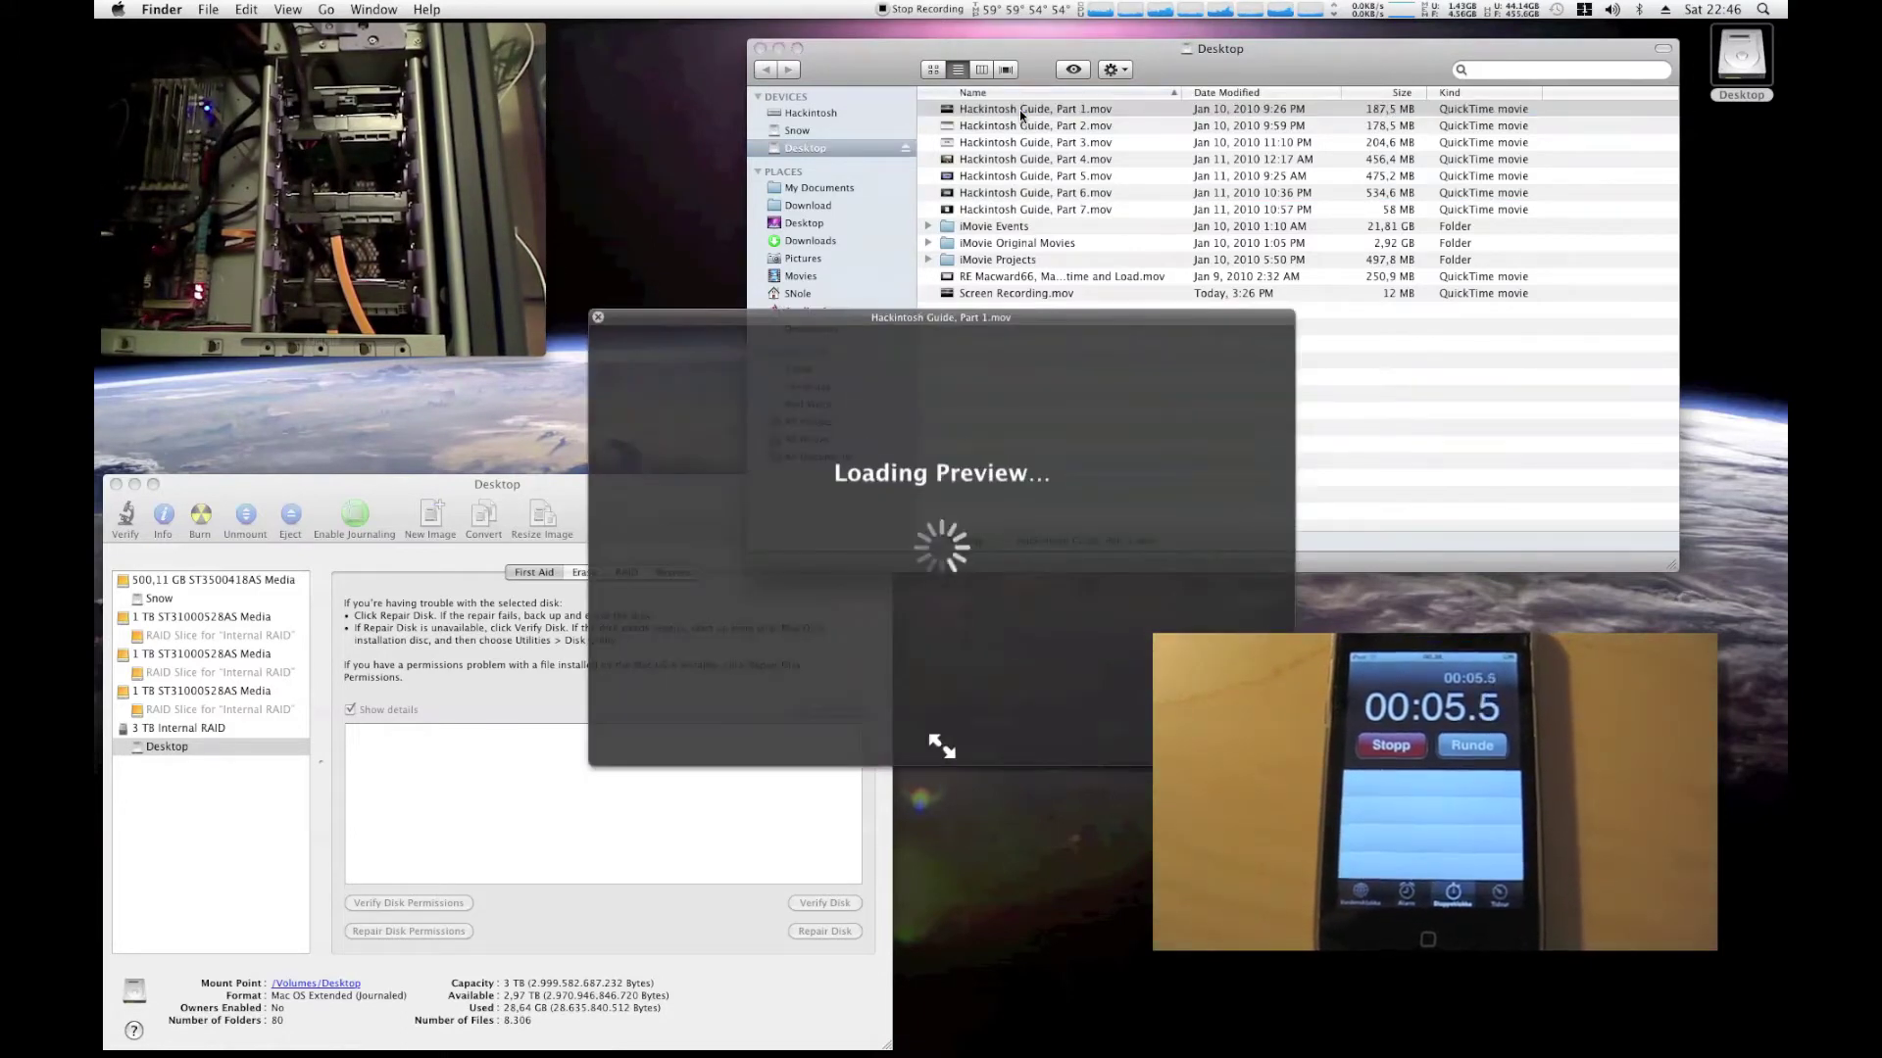
{"action": "key", "text": "space"}
{"action": "key", "text": "Down"}
{"action": "key", "text": "space"}
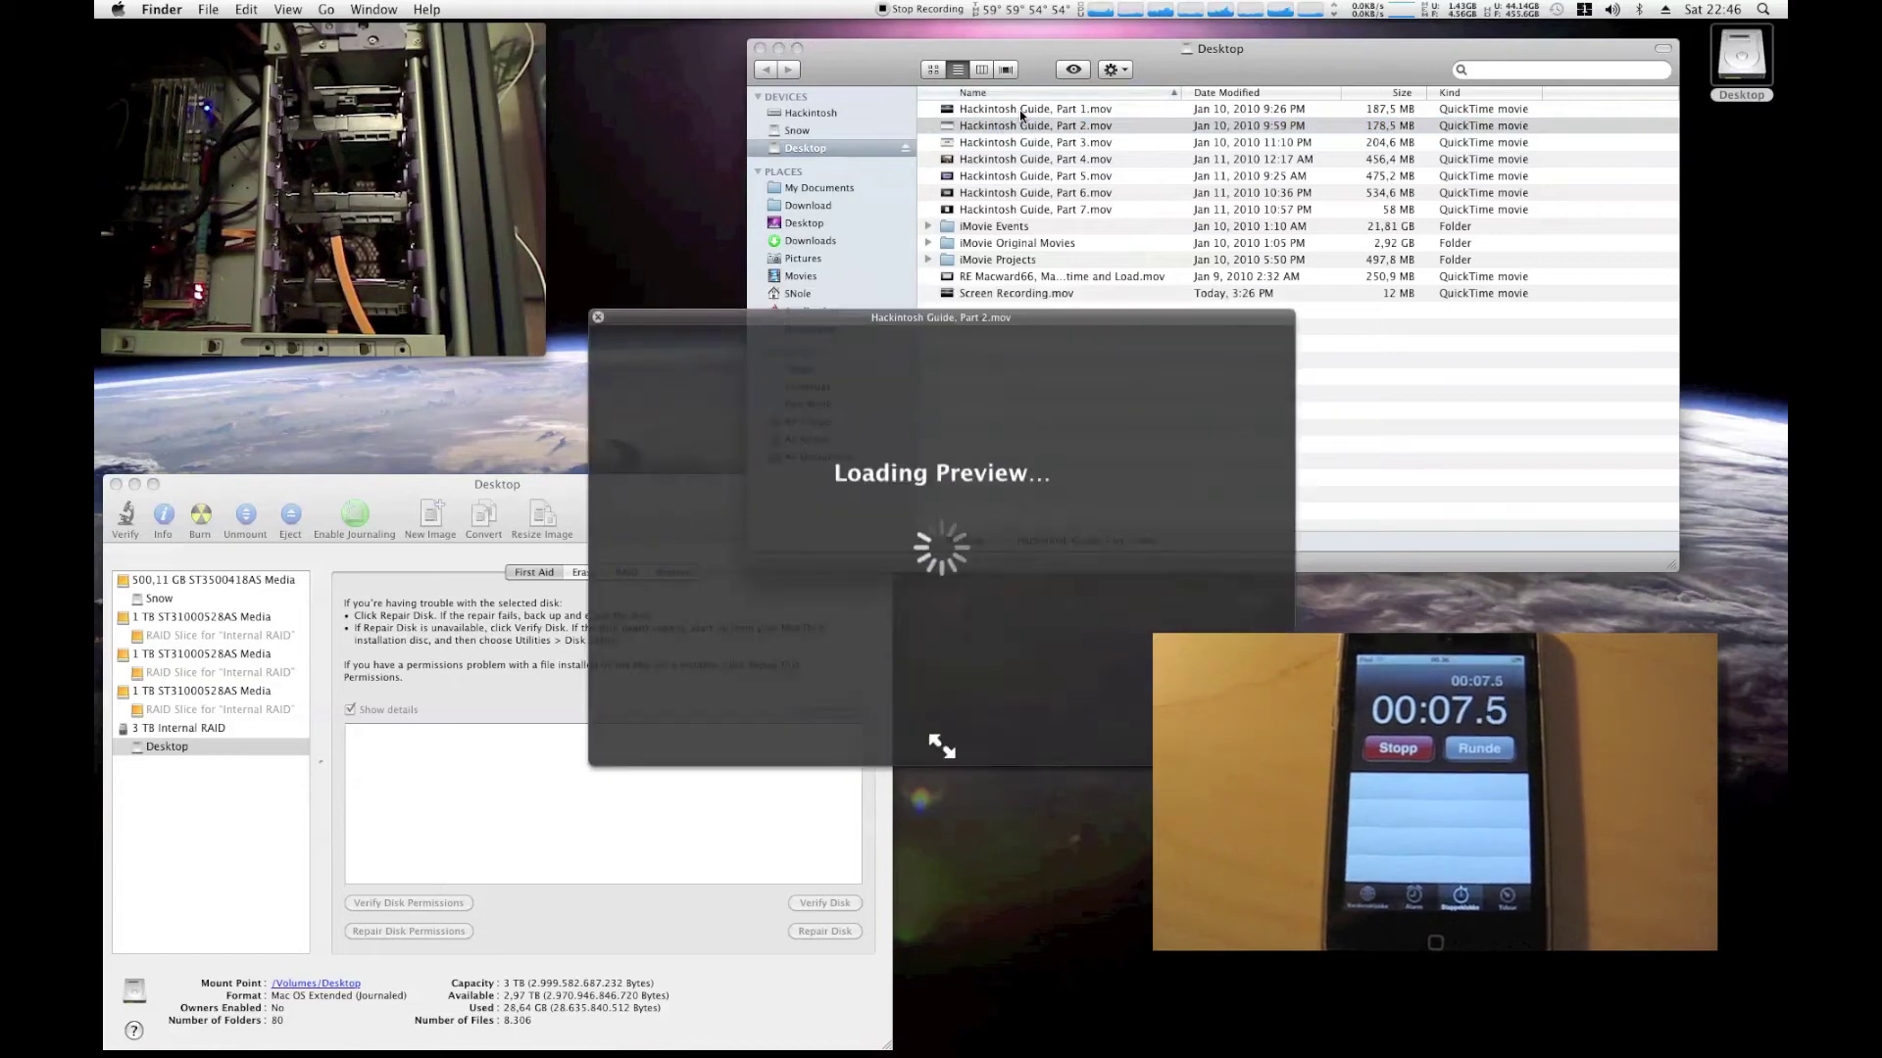
{"action": "key", "text": "space"}
{"action": "key", "text": "Down"}
{"action": "key", "text": "Down"}
{"action": "key", "text": "space"}
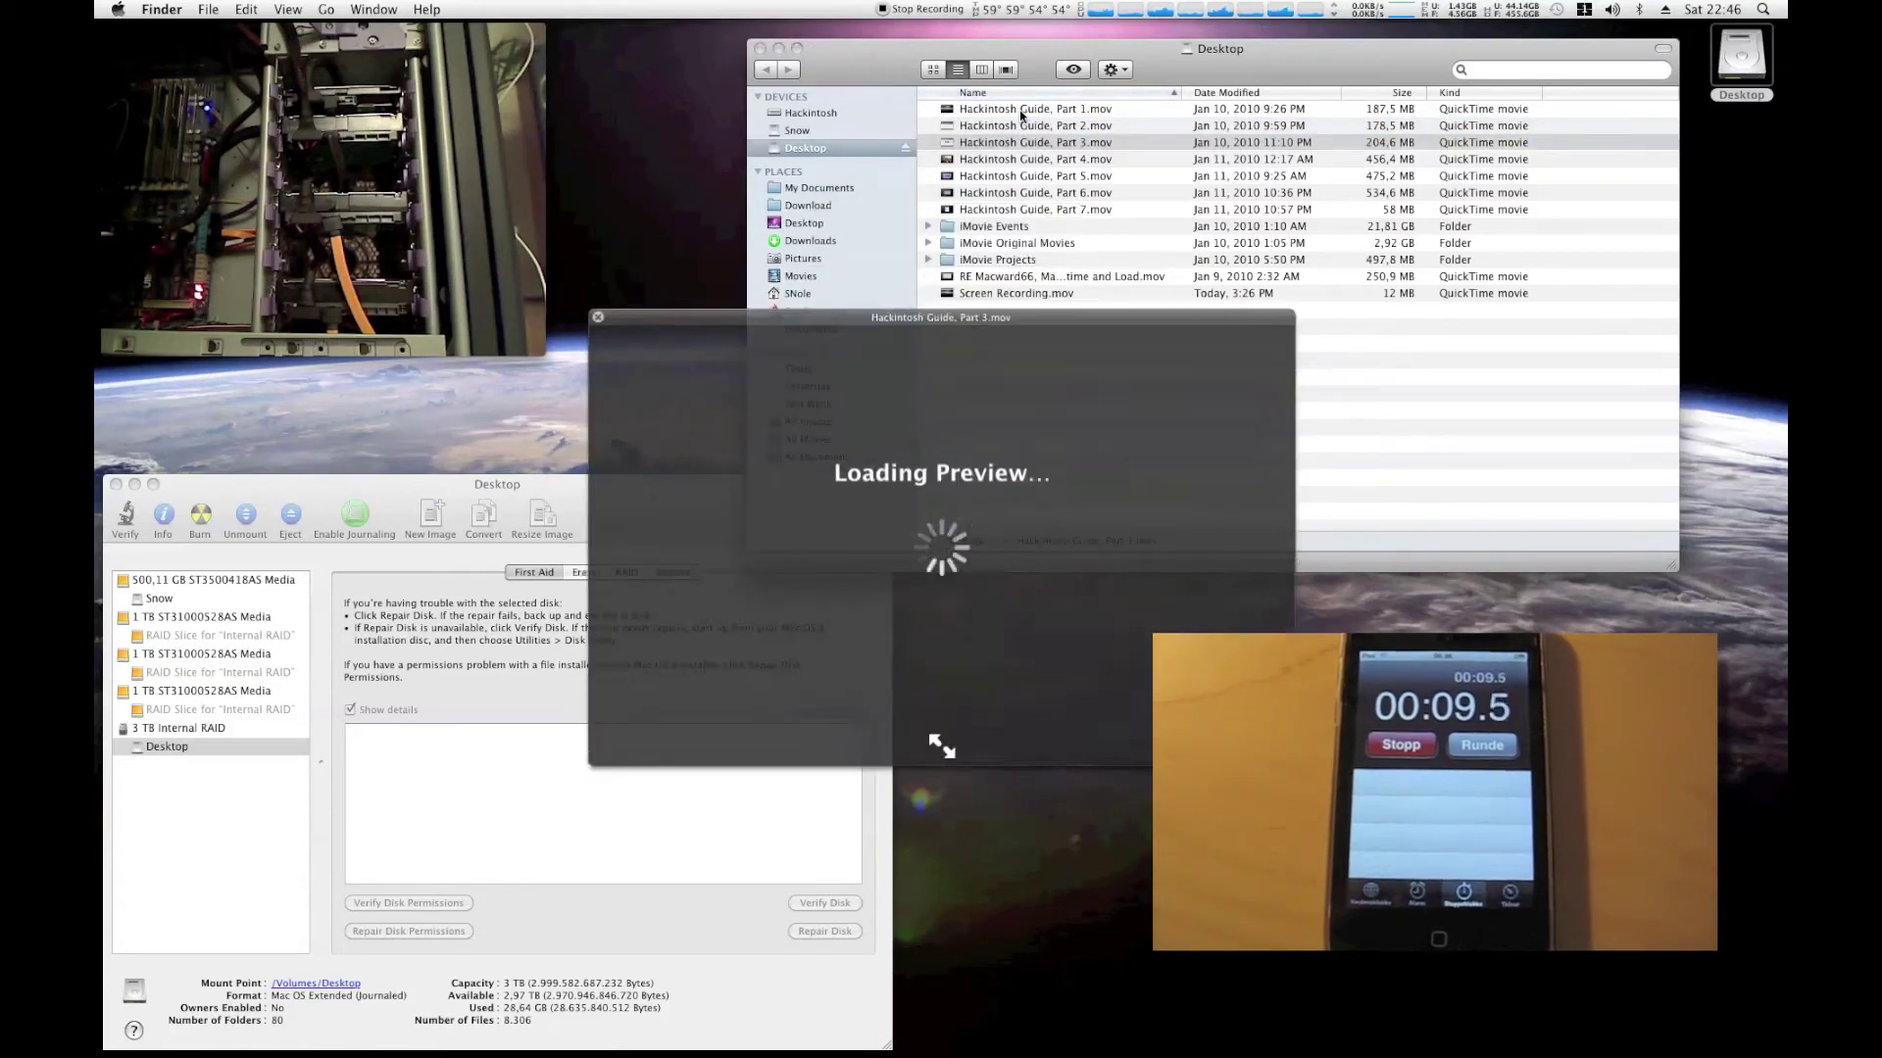
{"action": "key", "text": "space"}
{"action": "key", "text": "Down"}
{"action": "key", "text": "Down"}
{"action": "key", "text": "Down"}
{"action": "key", "text": "Down"}
{"action": "key", "text": "Down"}
{"action": "key", "text": "Down"}
{"action": "key", "text": "Down"}
{"action": "key", "text": "Down"}
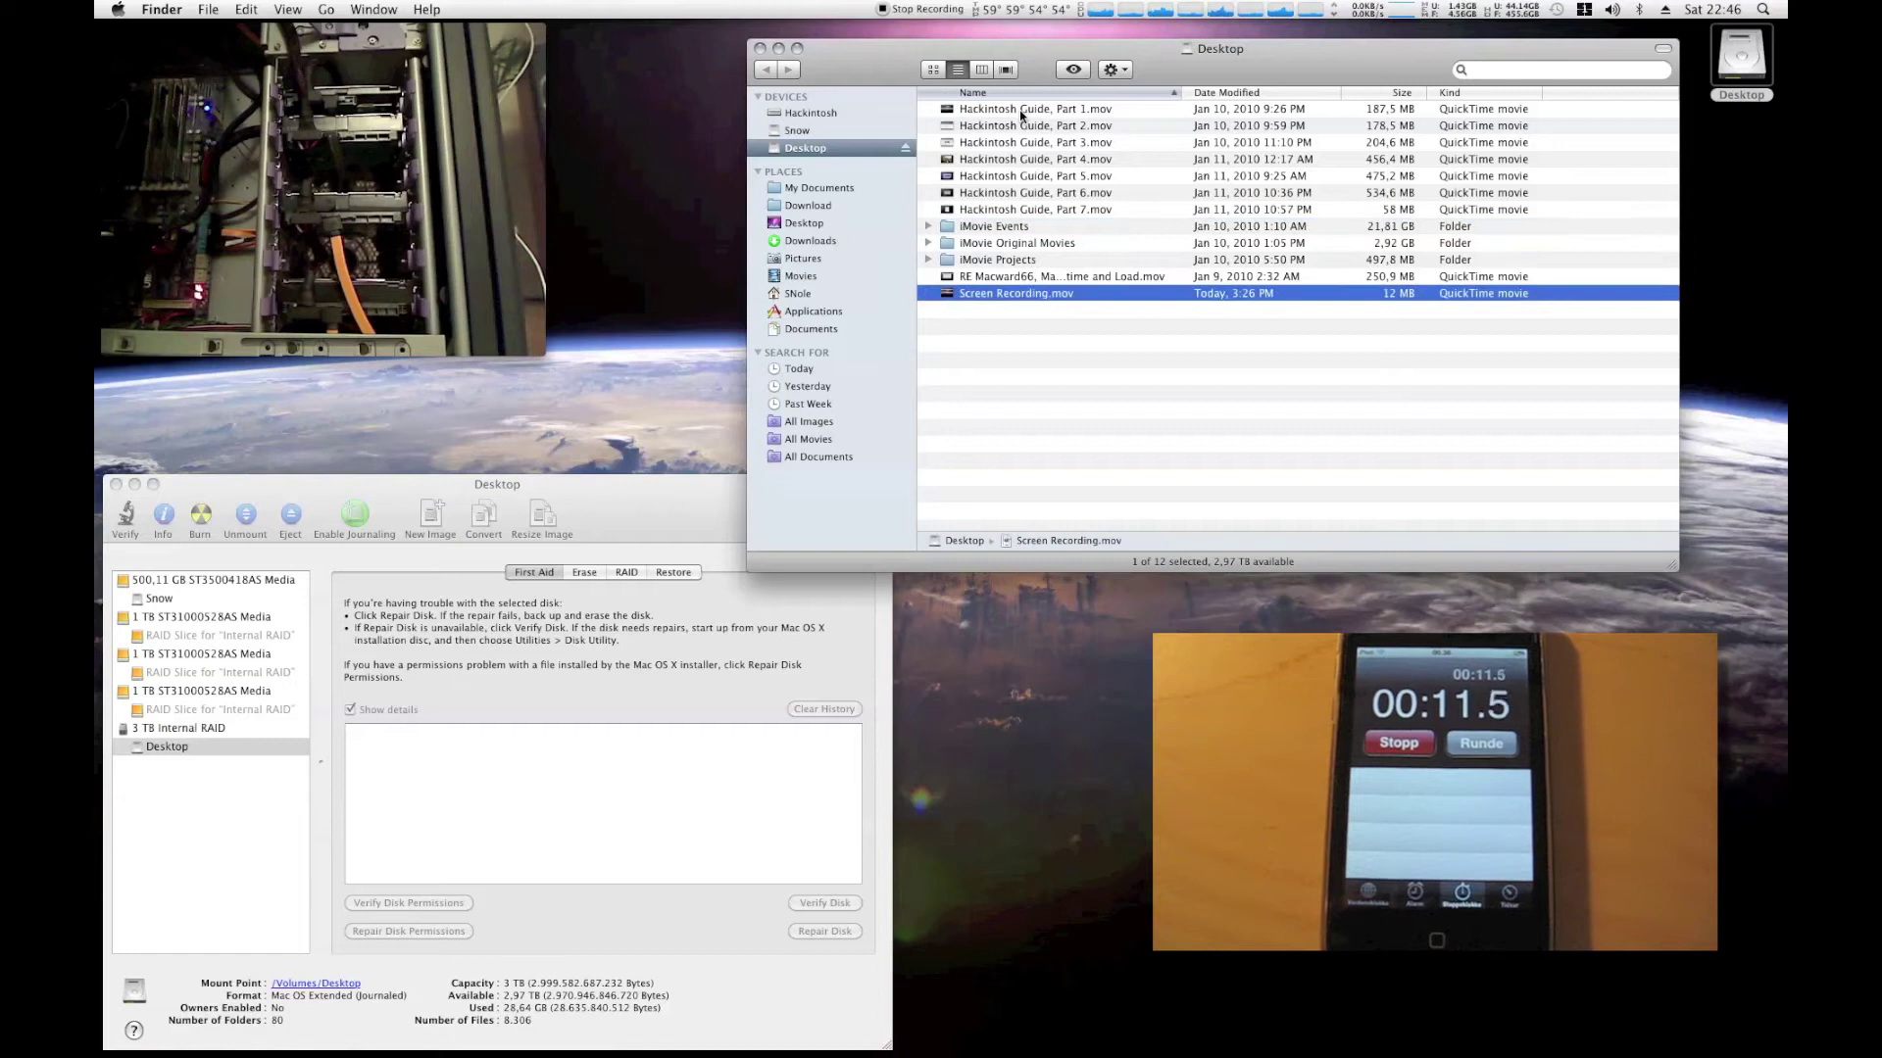
{"action": "key", "text": "space"}
{"action": "key", "text": "space"}
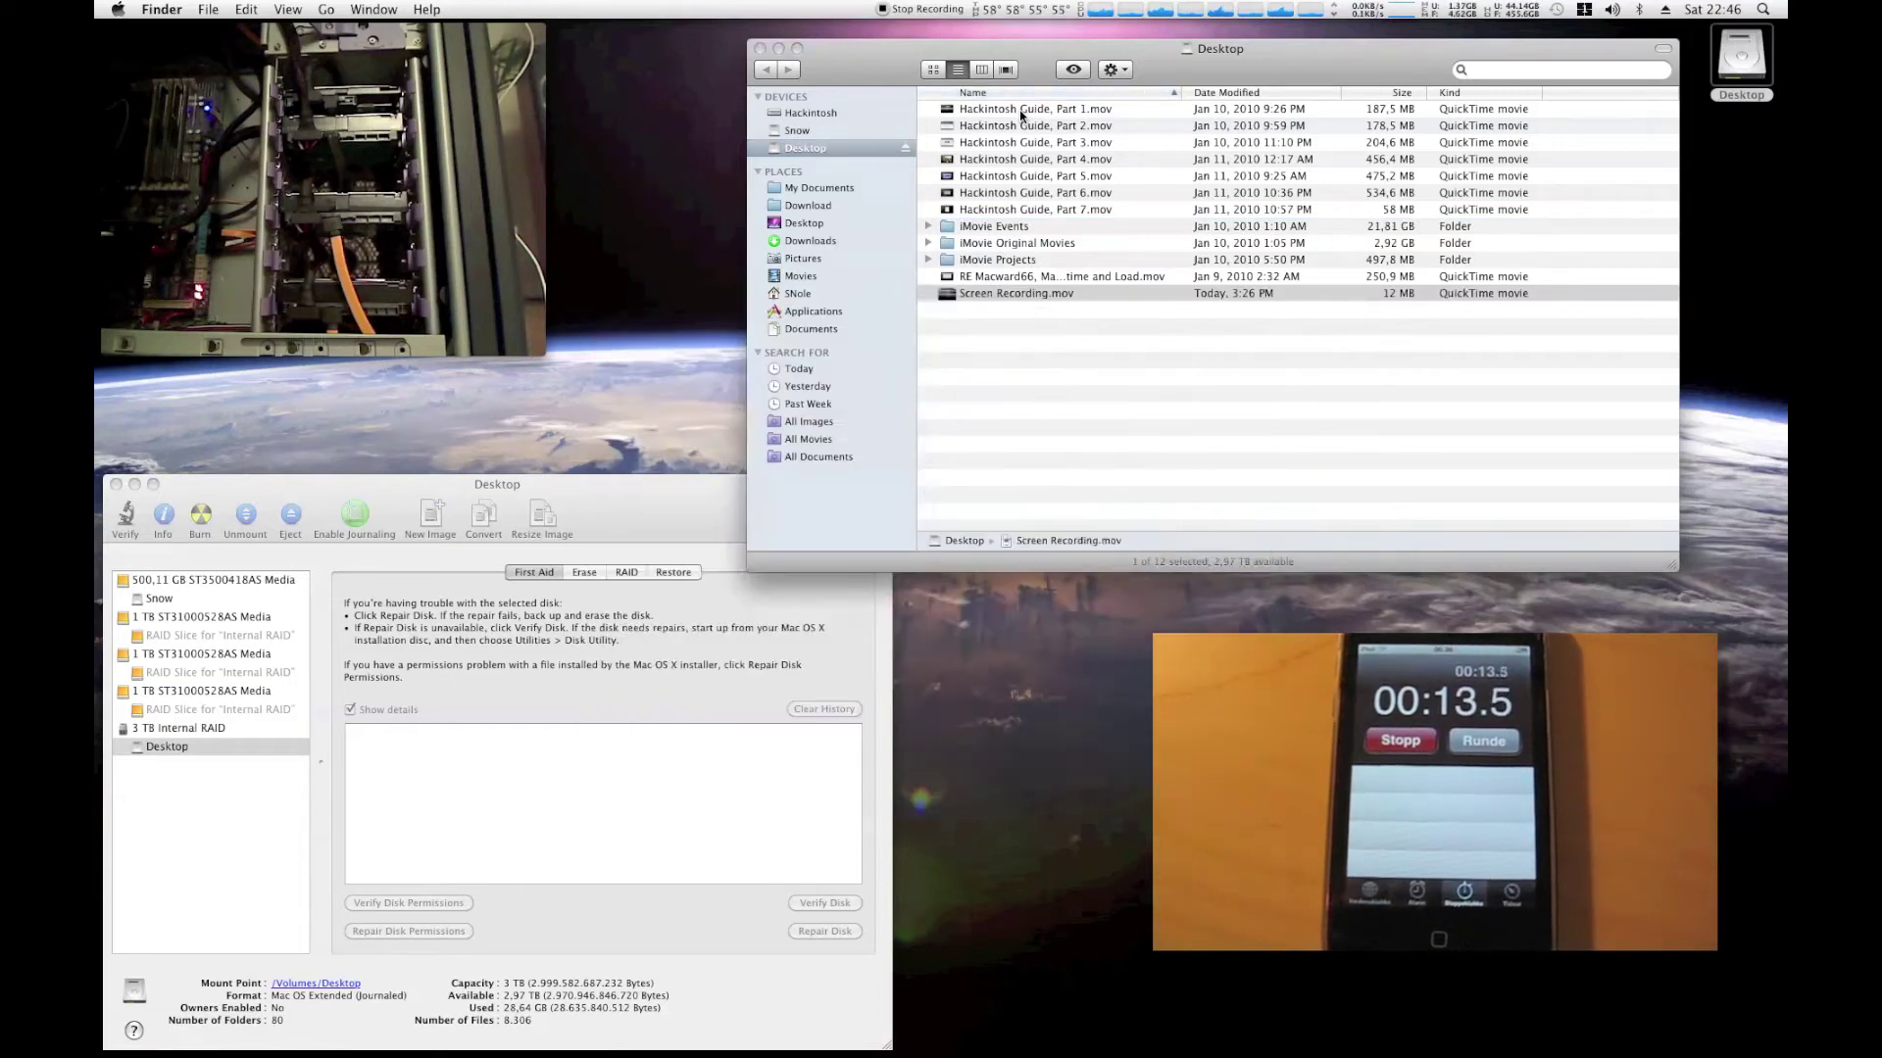
{"action": "key", "text": "Up"}
{"action": "key", "text": "Up"}
{"action": "key", "text": "Up"}
{"action": "key", "text": "Up"}
{"action": "key", "text": "Up"}
{"action": "key", "text": "space"}
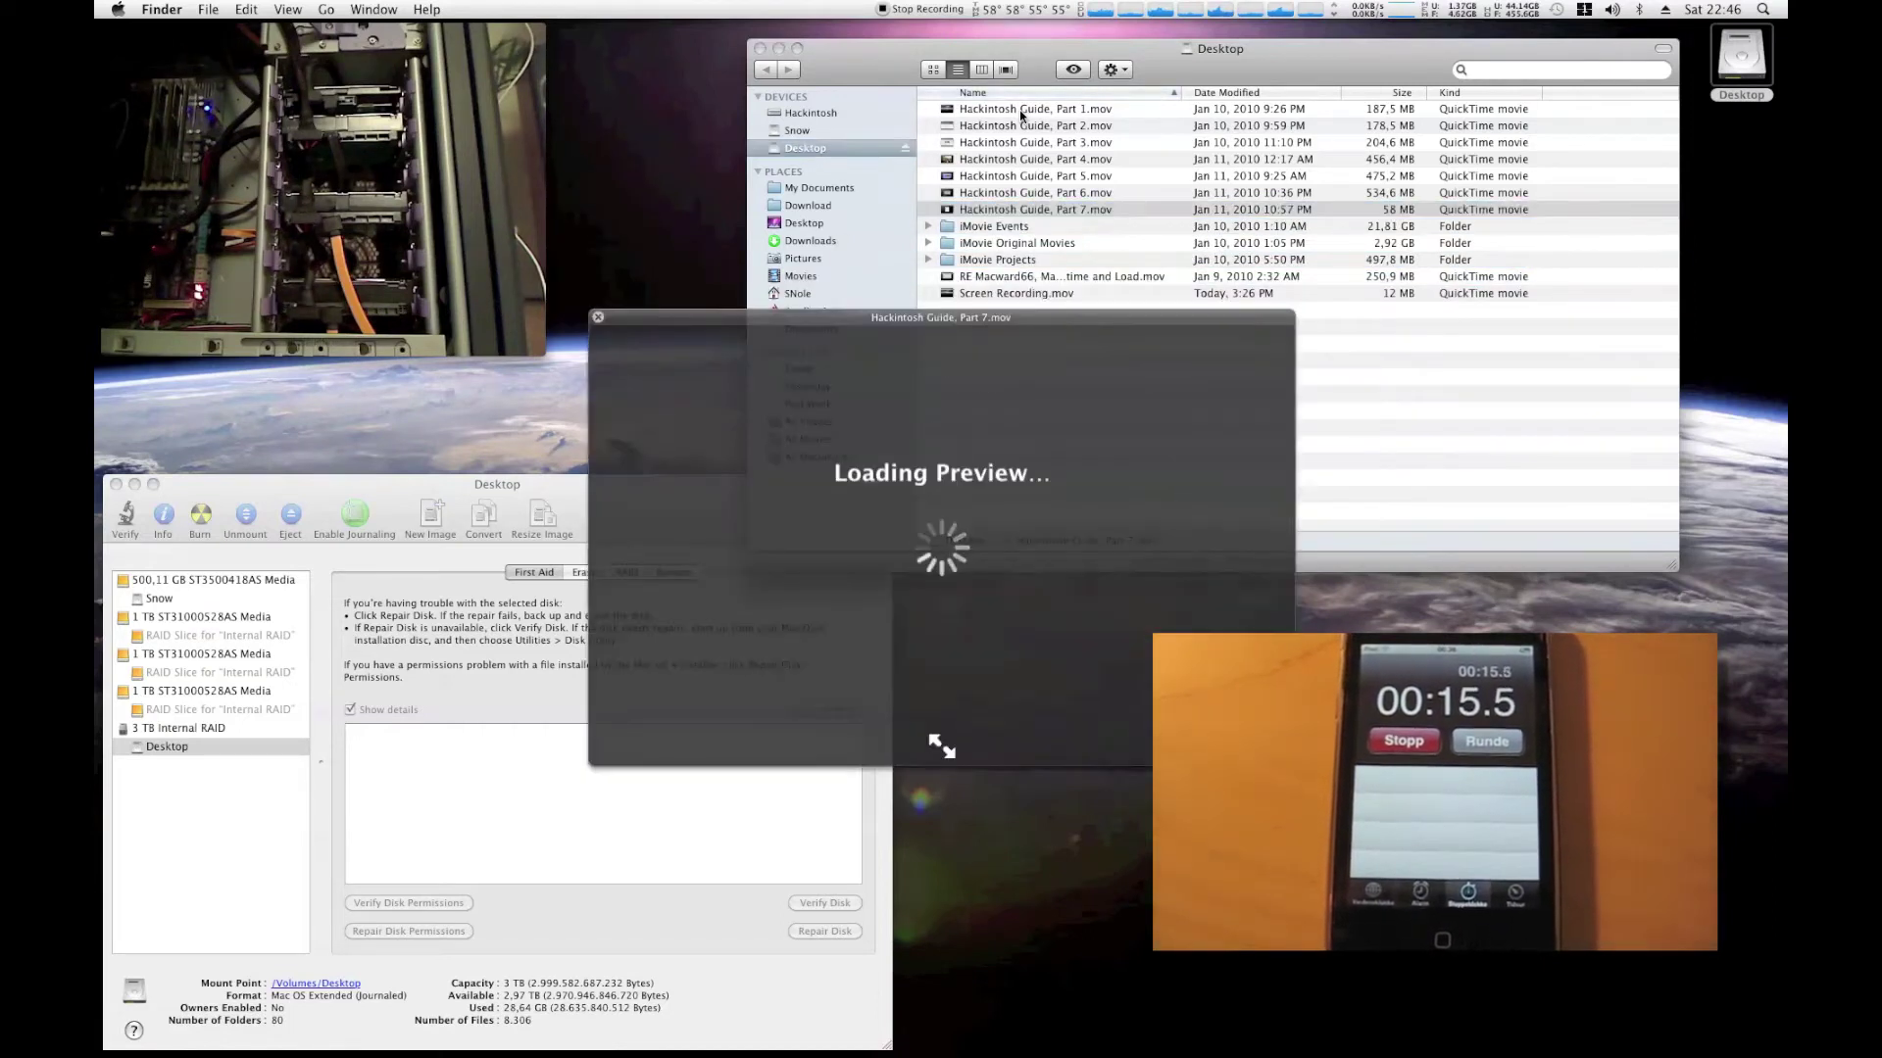
{"action": "key", "text": "space"}
{"action": "key", "text": "Down"}
{"action": "key", "text": "Down"}
{"action": "key", "text": "Down"}
{"action": "key", "text": "Down"}
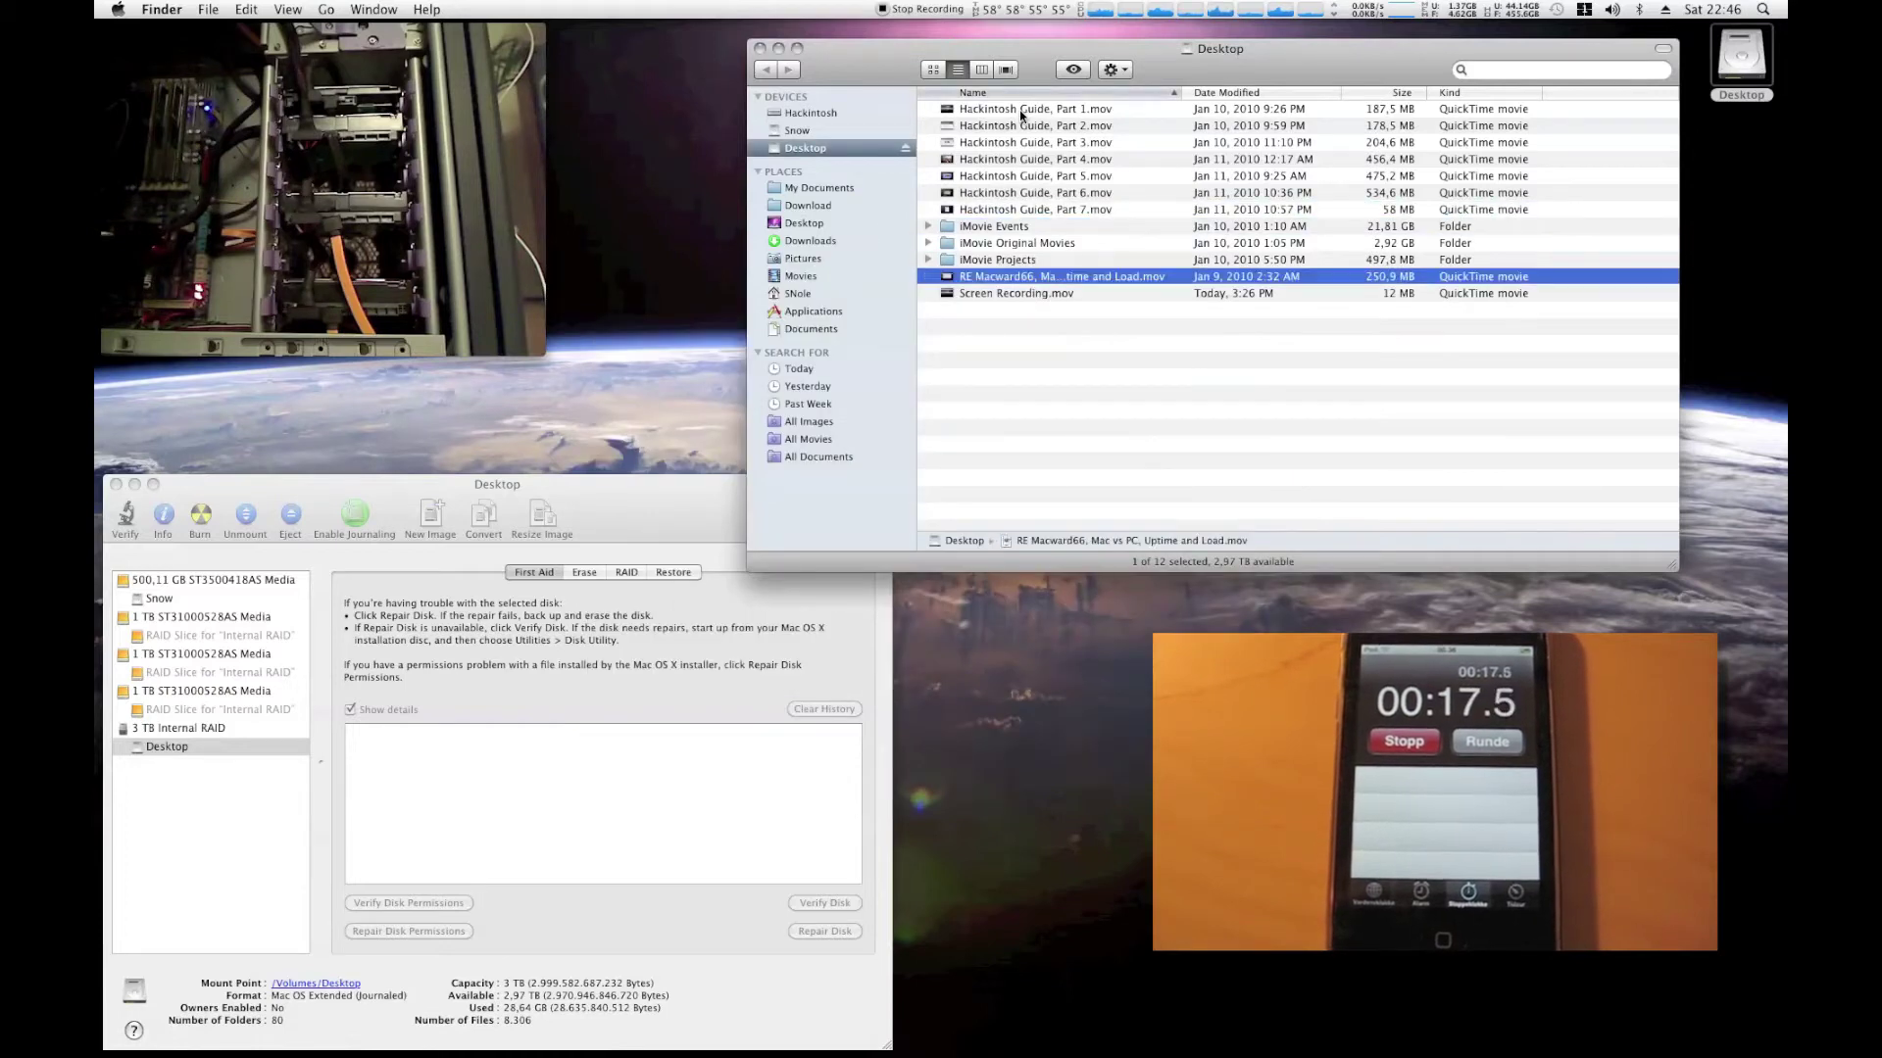
{"action": "key", "text": "space"}
{"action": "key", "text": "space"}
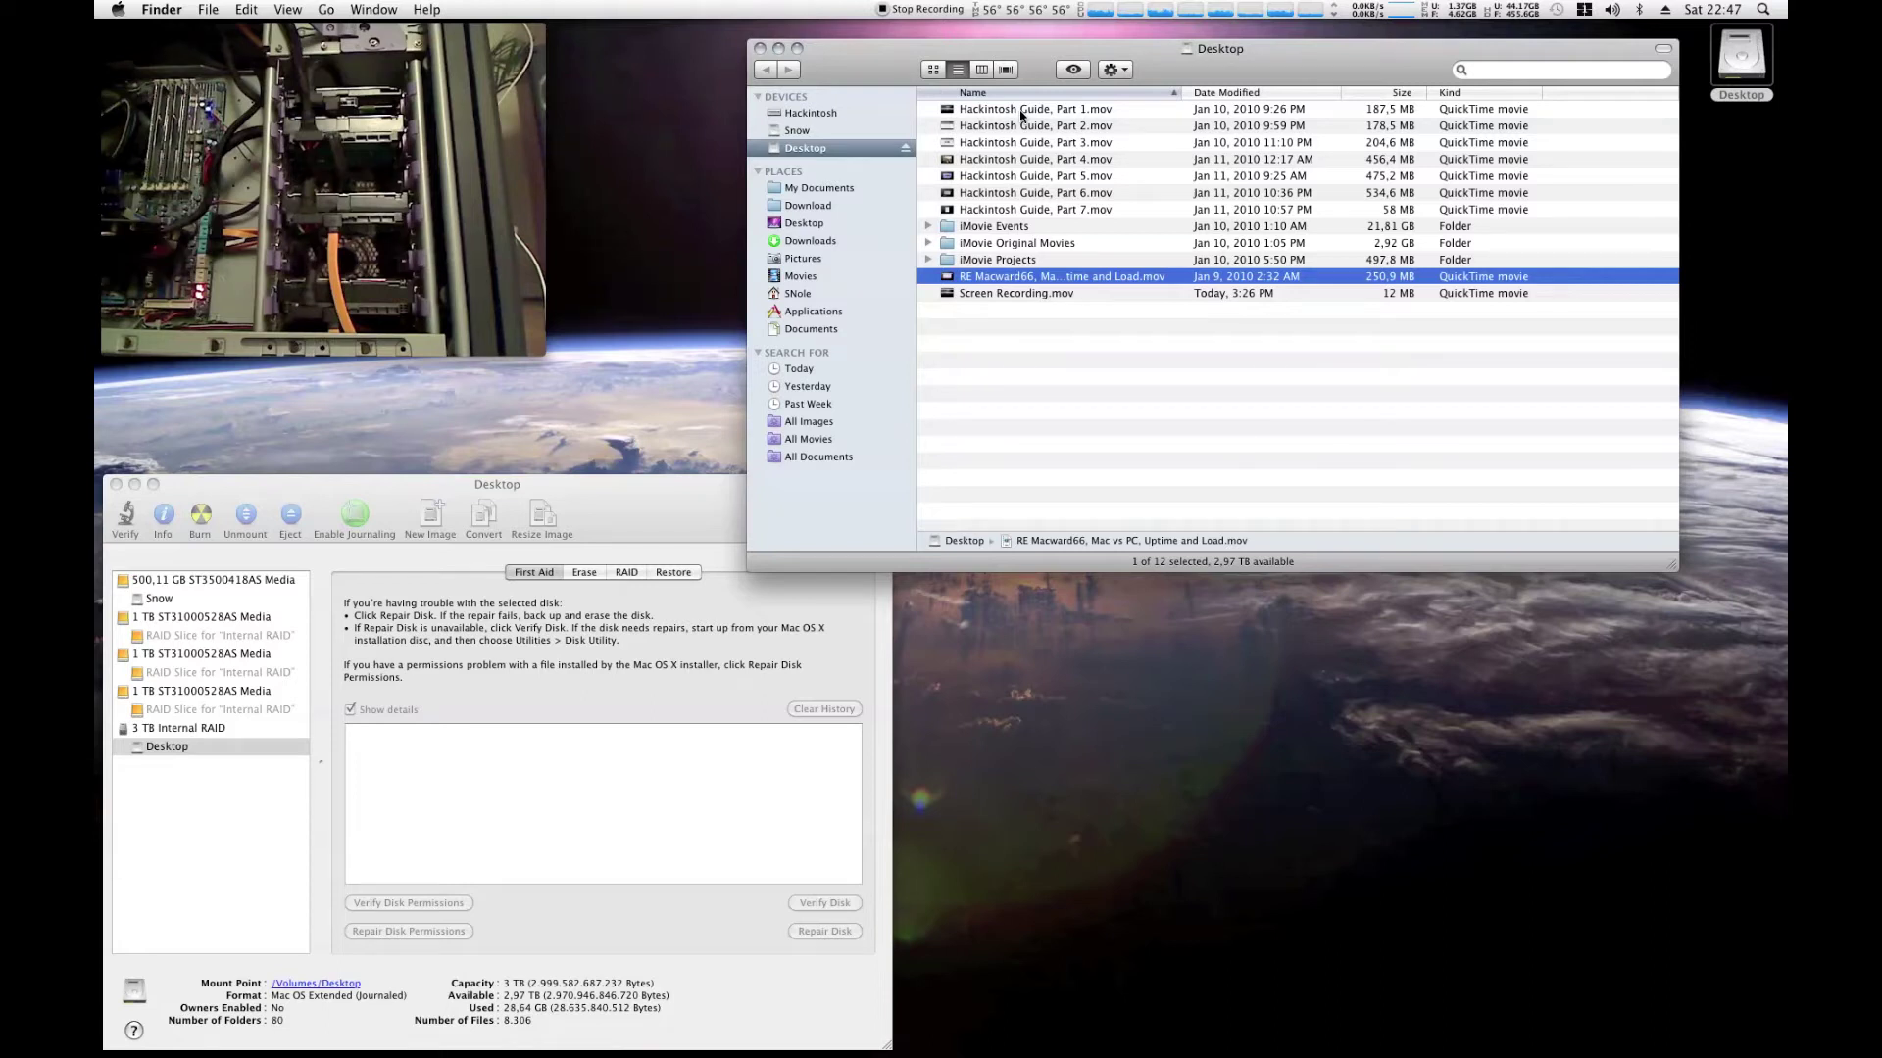
Quick Look the RE Macward66 movie, Hackintosh Guide Part 4, and Part 7 twice
{"action": "key", "text": "space"}
{"action": "key", "text": "space"}
{"action": "key", "text": "Up"}
{"action": "key", "text": "Up"}
{"action": "key", "text": "Up"}
{"action": "key", "text": "Up"}
{"action": "key", "text": "Up"}
{"action": "key", "text": "Up"}
{"action": "key", "text": "Up"}
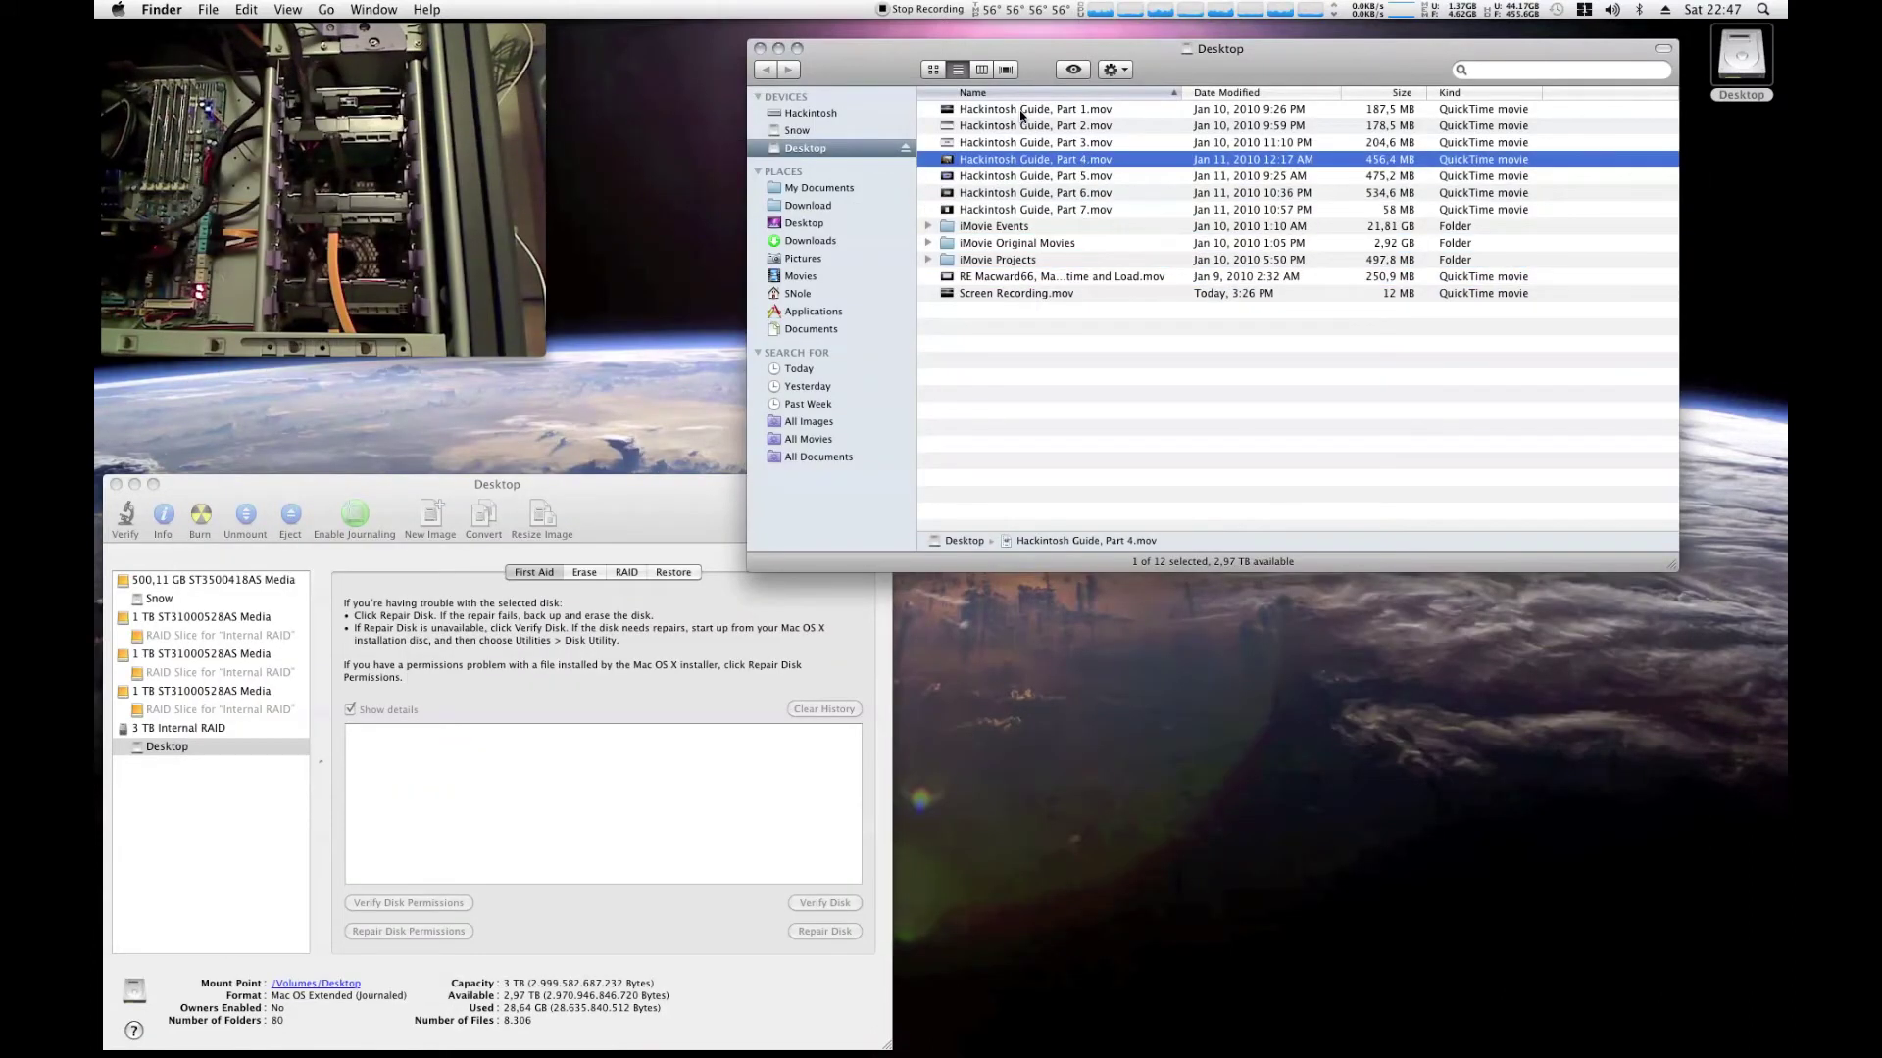
{"action": "key", "text": "space"}
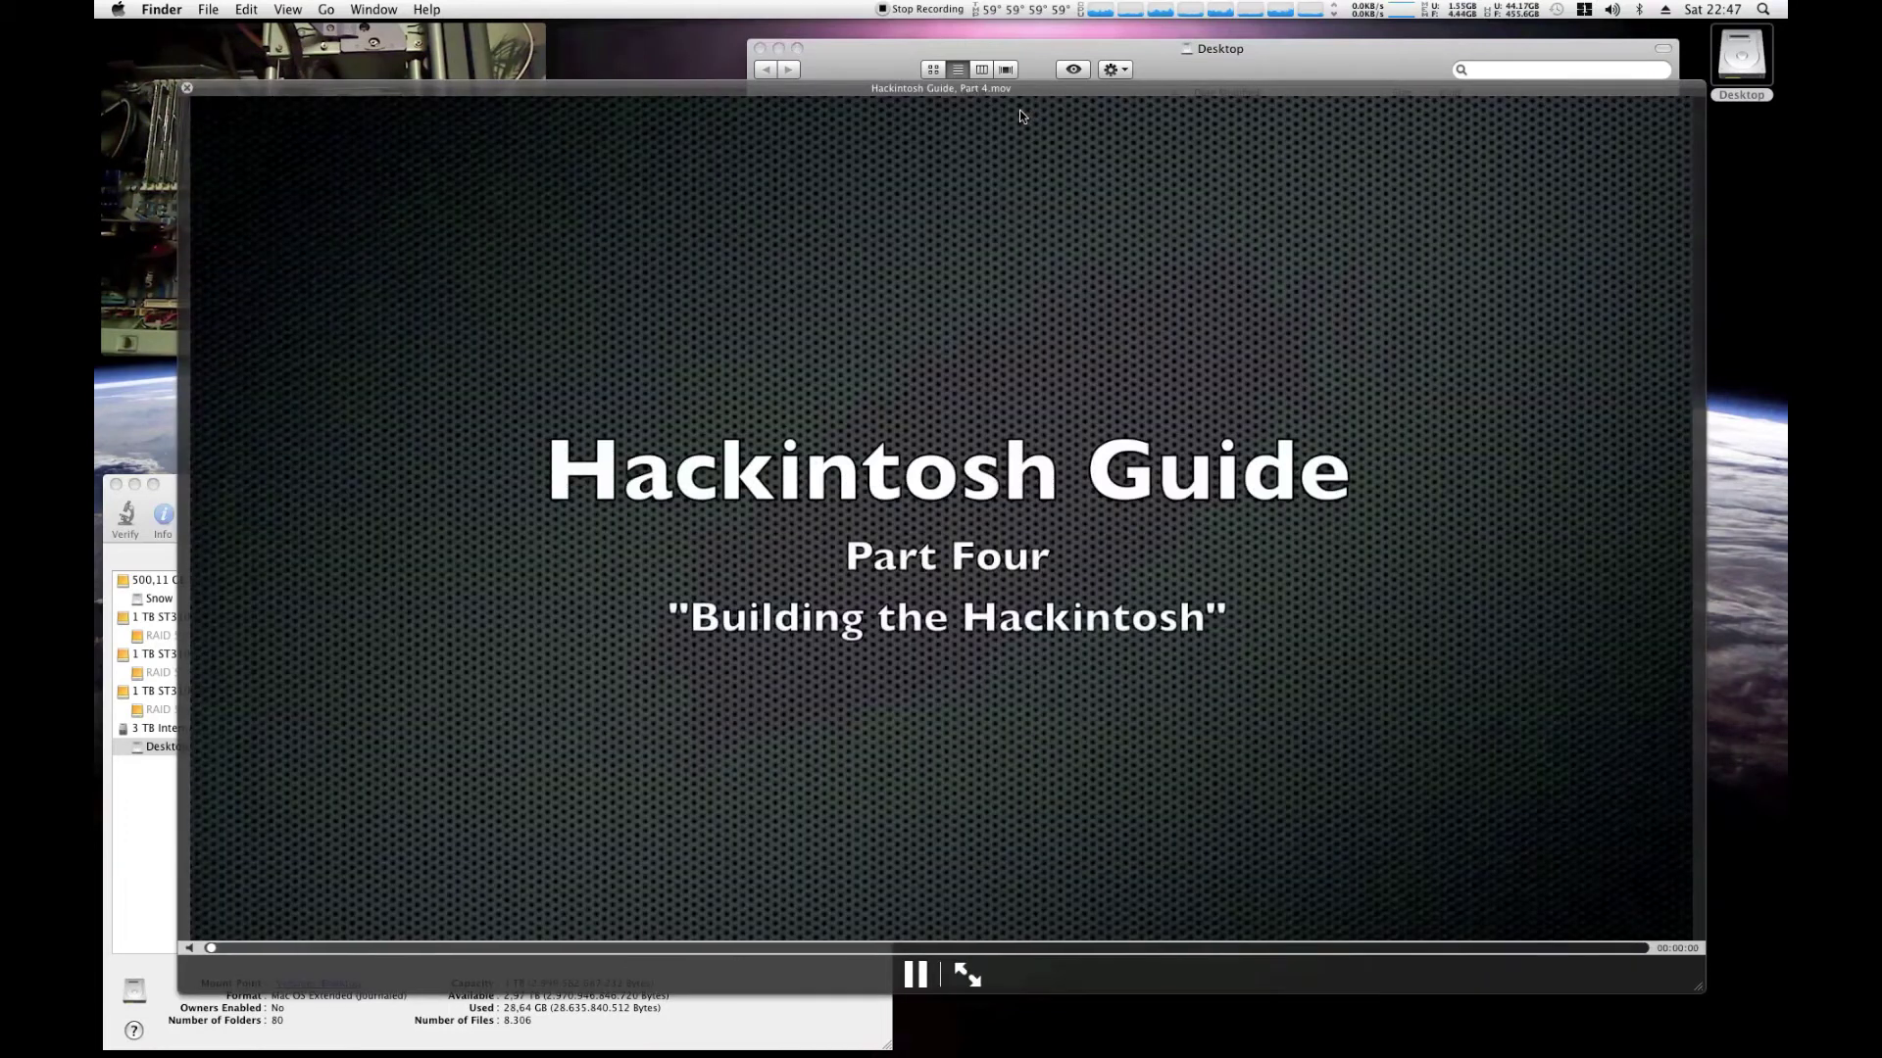
{"action": "key", "text": "space"}
{"action": "key", "text": "Down"}
{"action": "key", "text": "Down"}
{"action": "key", "text": "Down"}
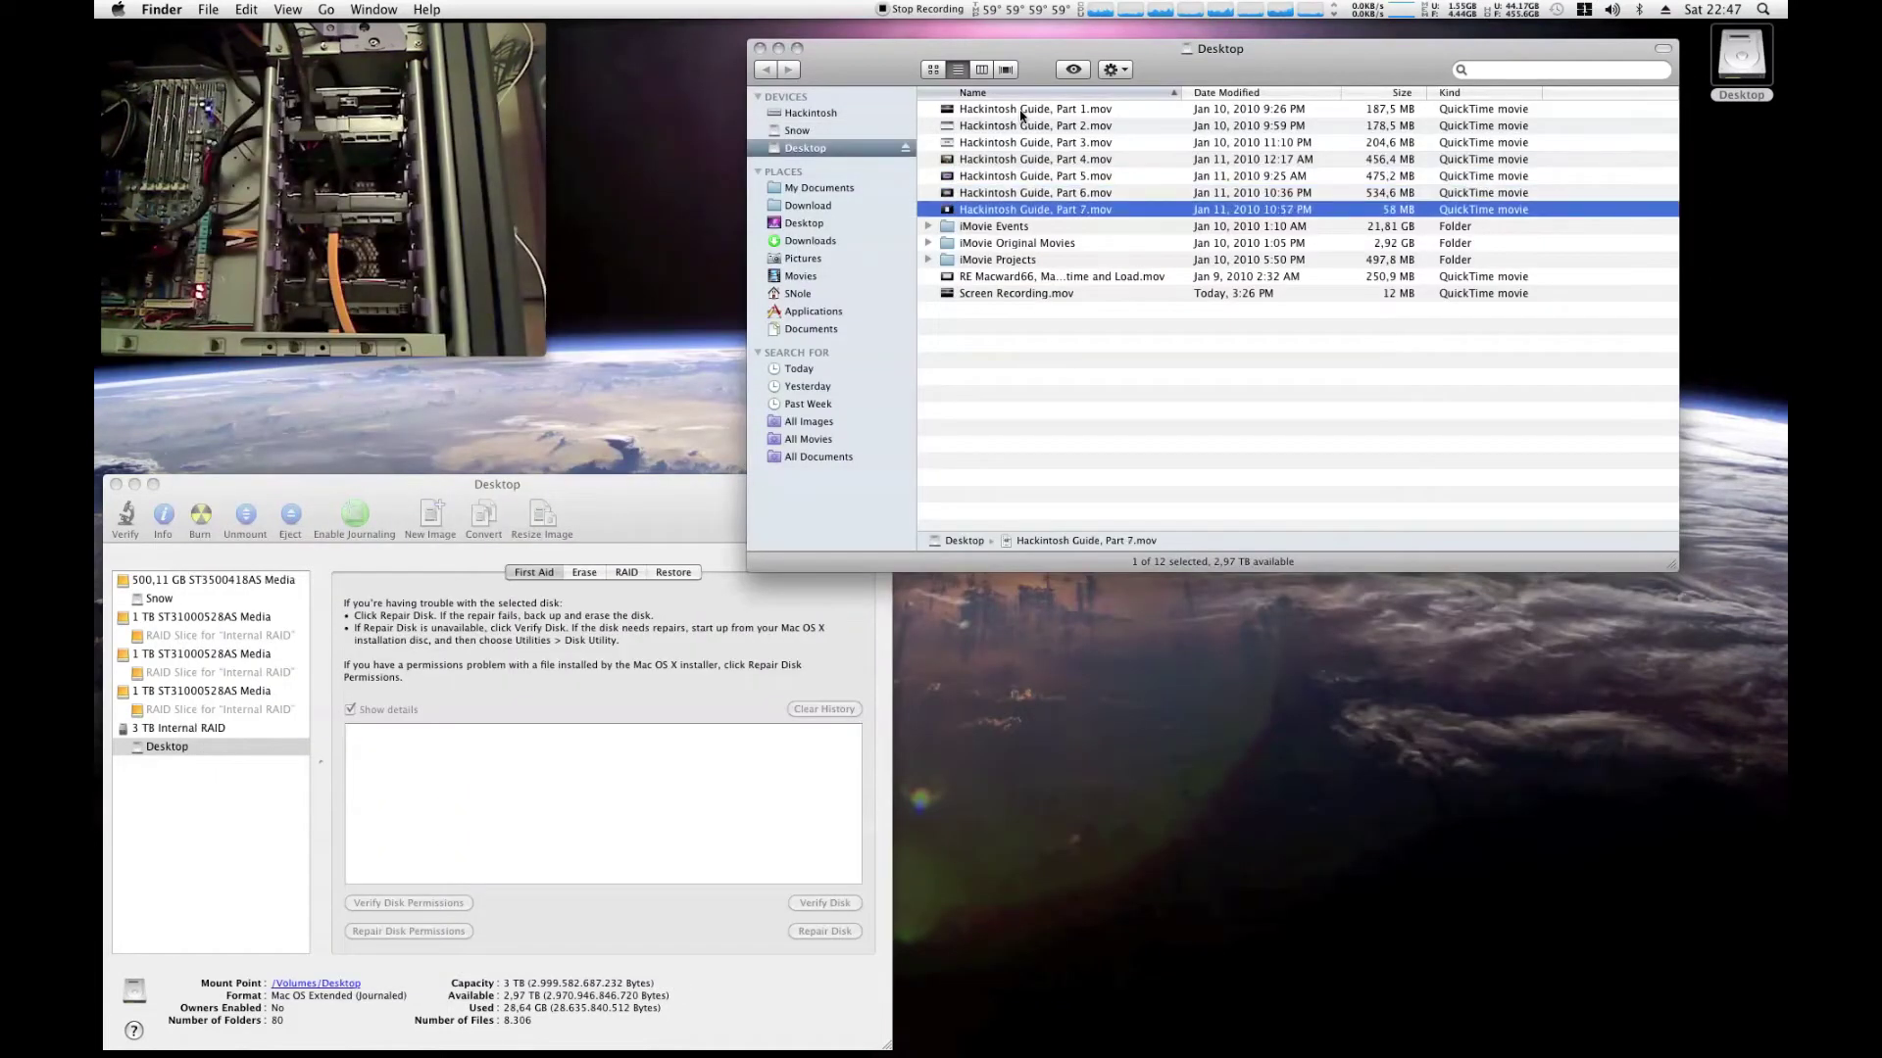
{"action": "key", "text": "space"}
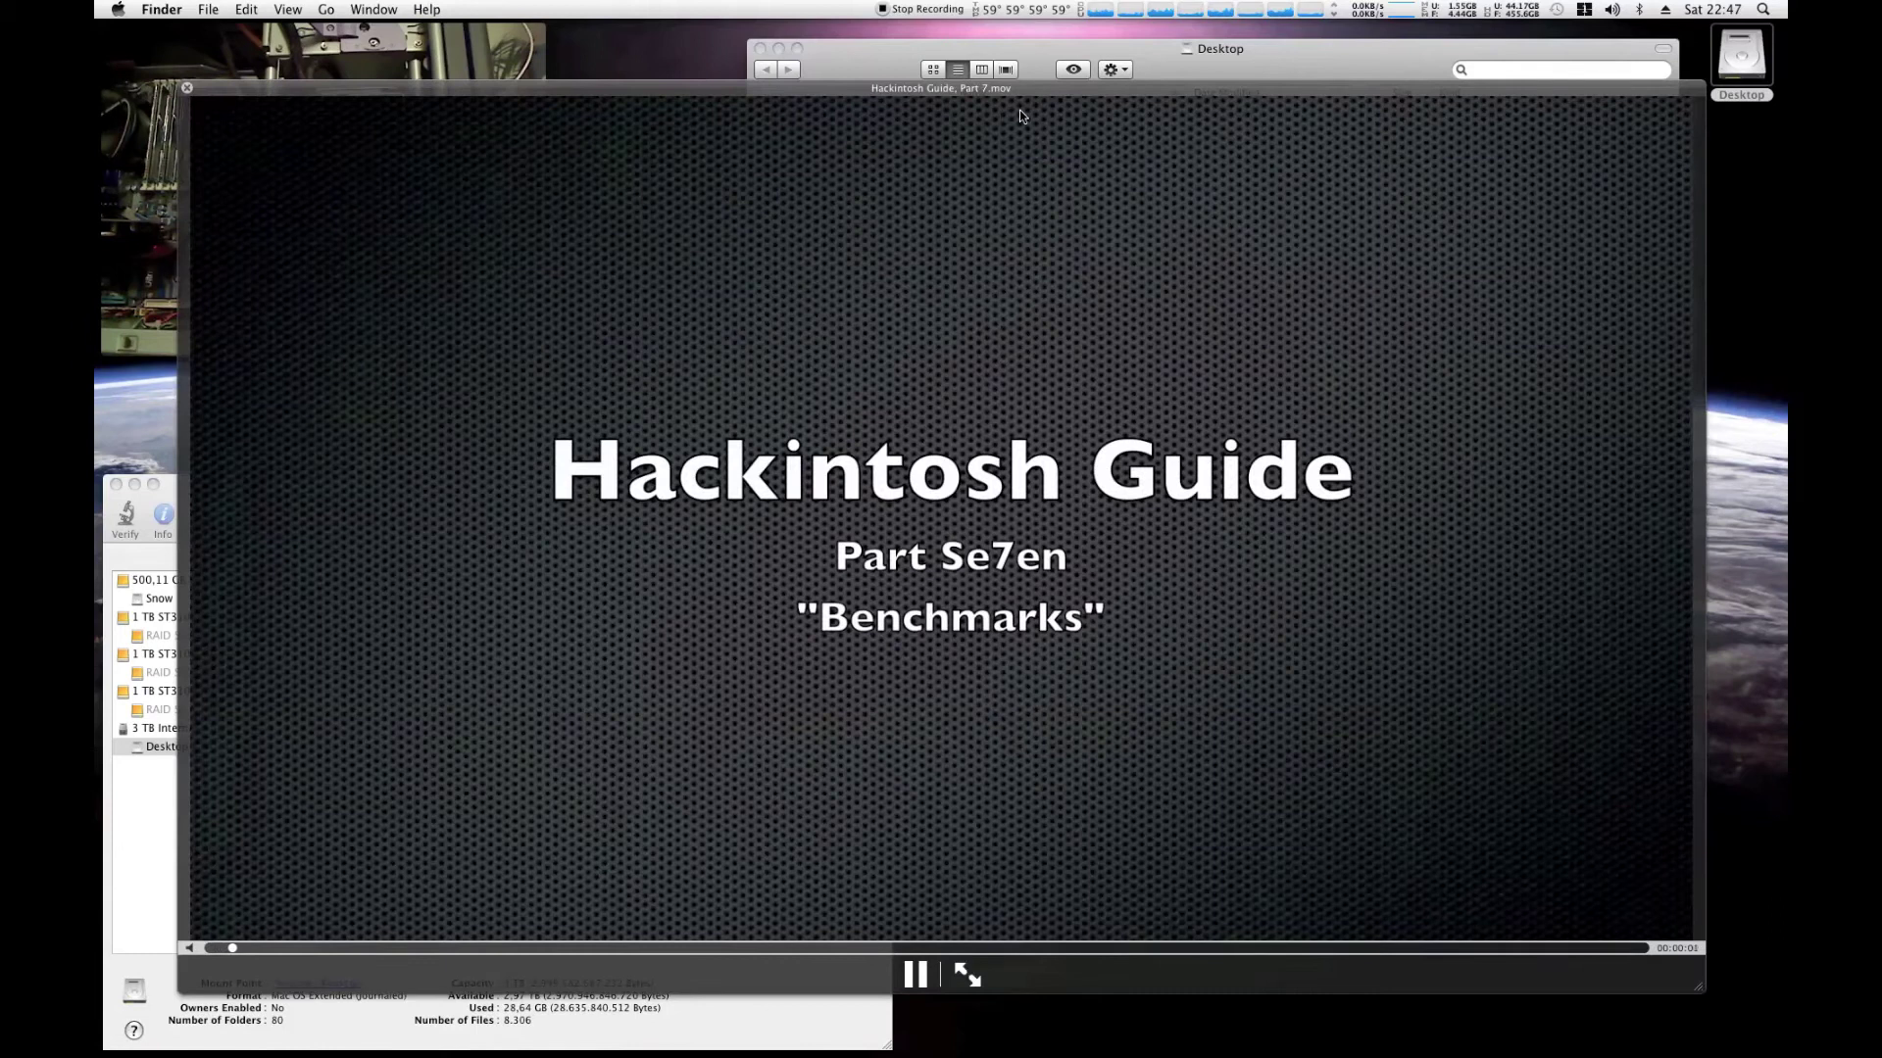
{"action": "key", "text": "space"}
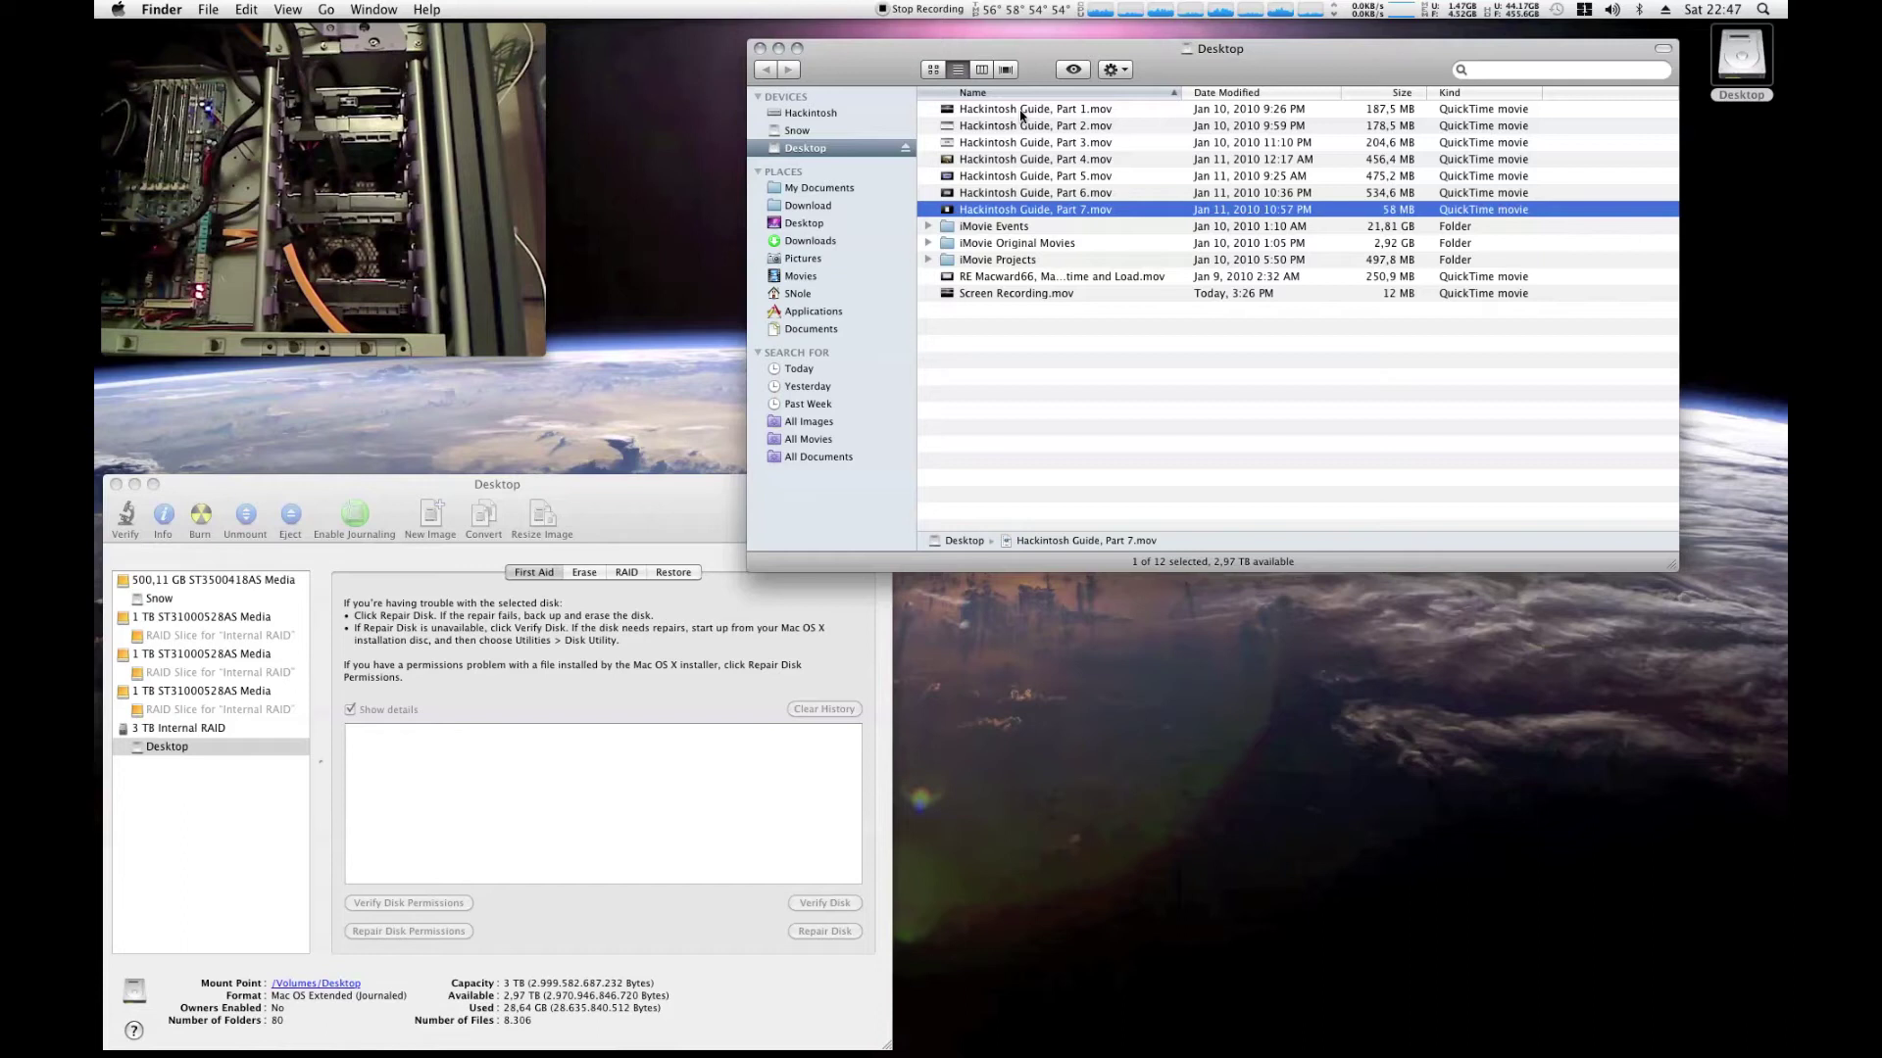
{"action": "key", "text": "space"}
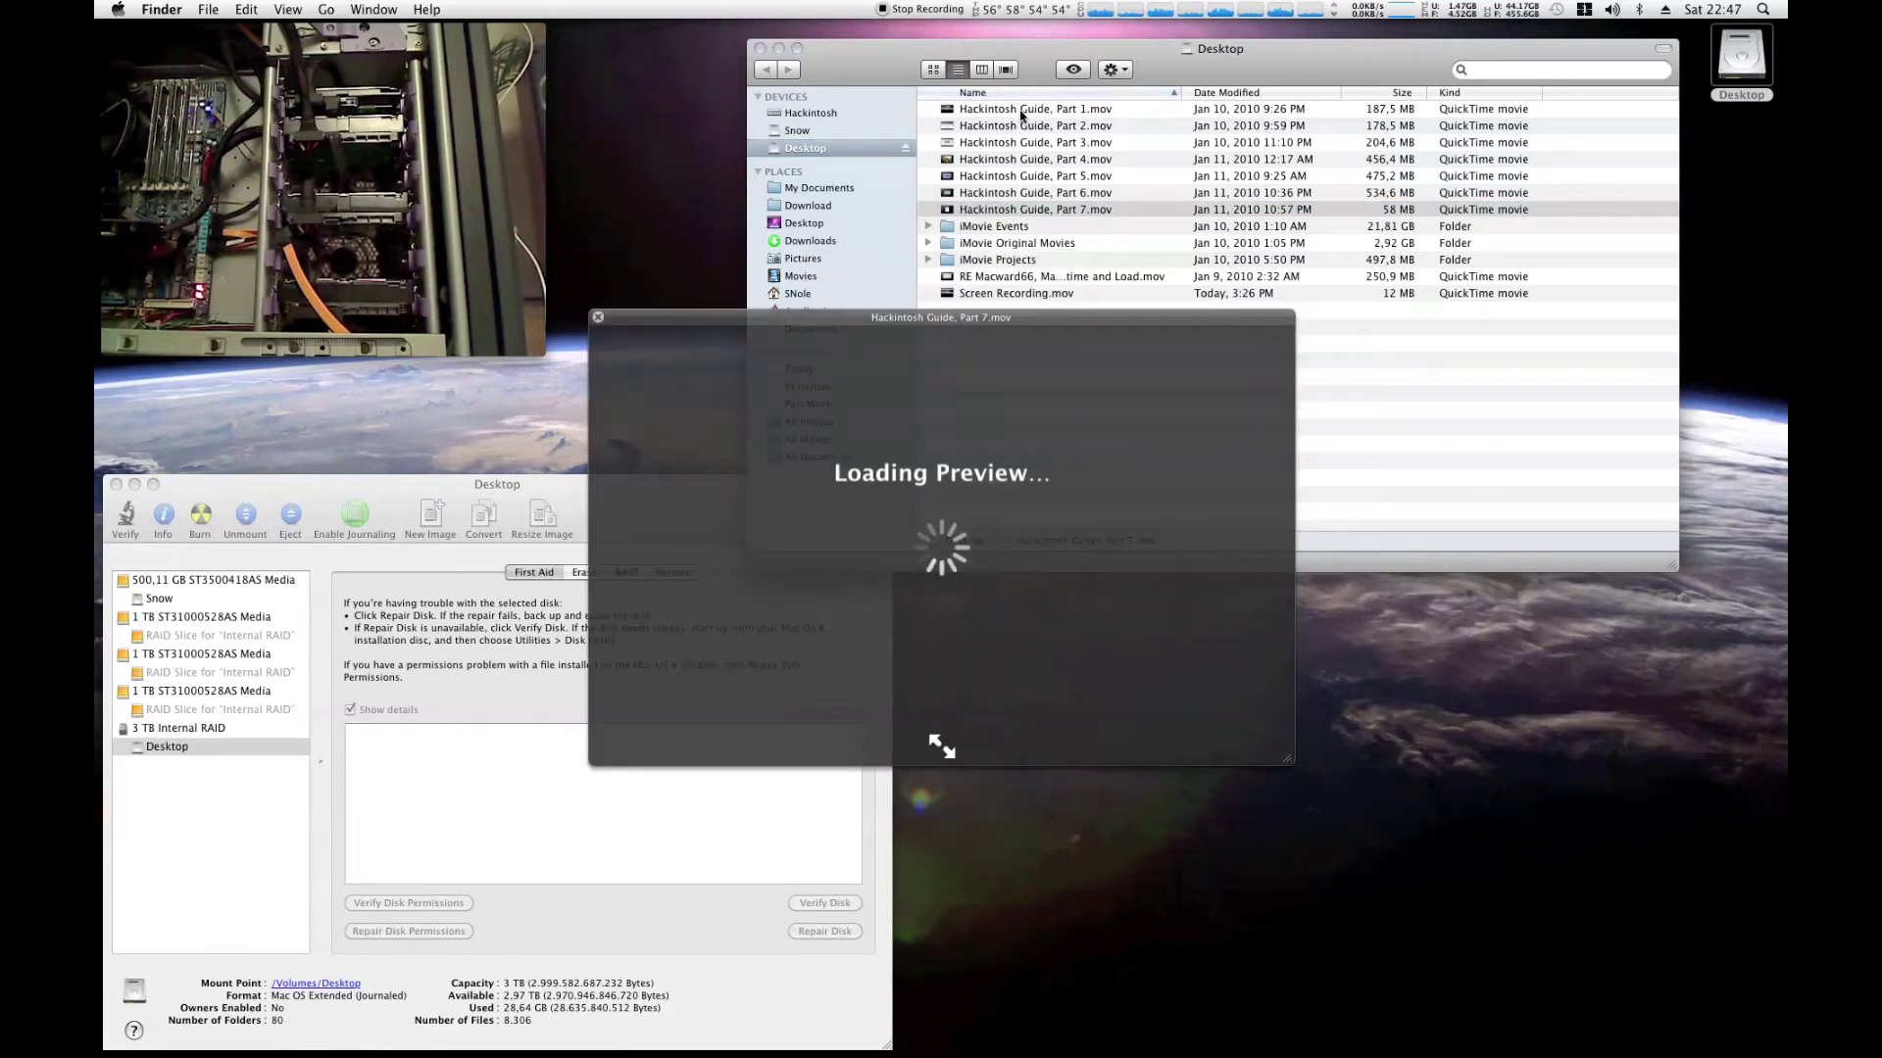
{"action": "key", "text": "space"}
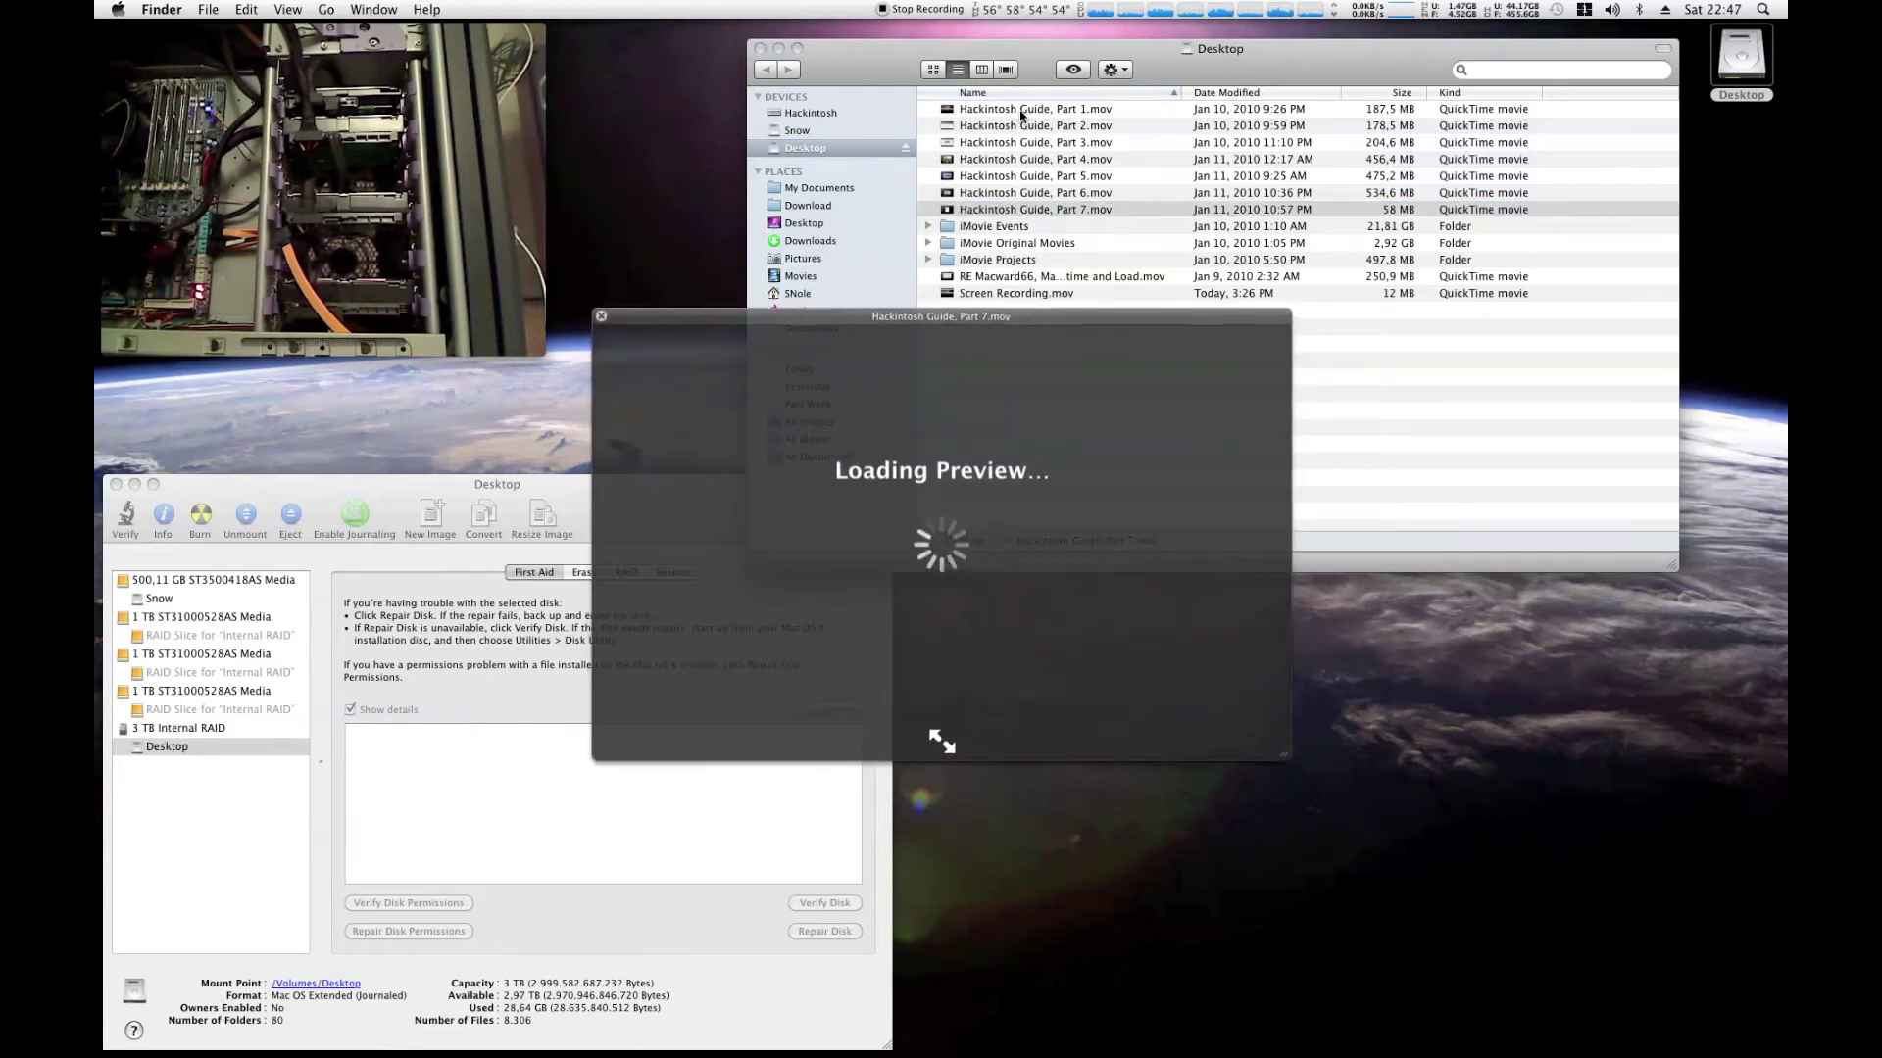
Preview Screen Recording.mov several times, scrubbing it ahead to about 26 seconds
{"action": "key", "text": "Up"}
{"action": "key", "text": "Up"}
{"action": "key", "text": "Up"}
{"action": "key", "text": "Up"}
{"action": "key", "text": "Up"}
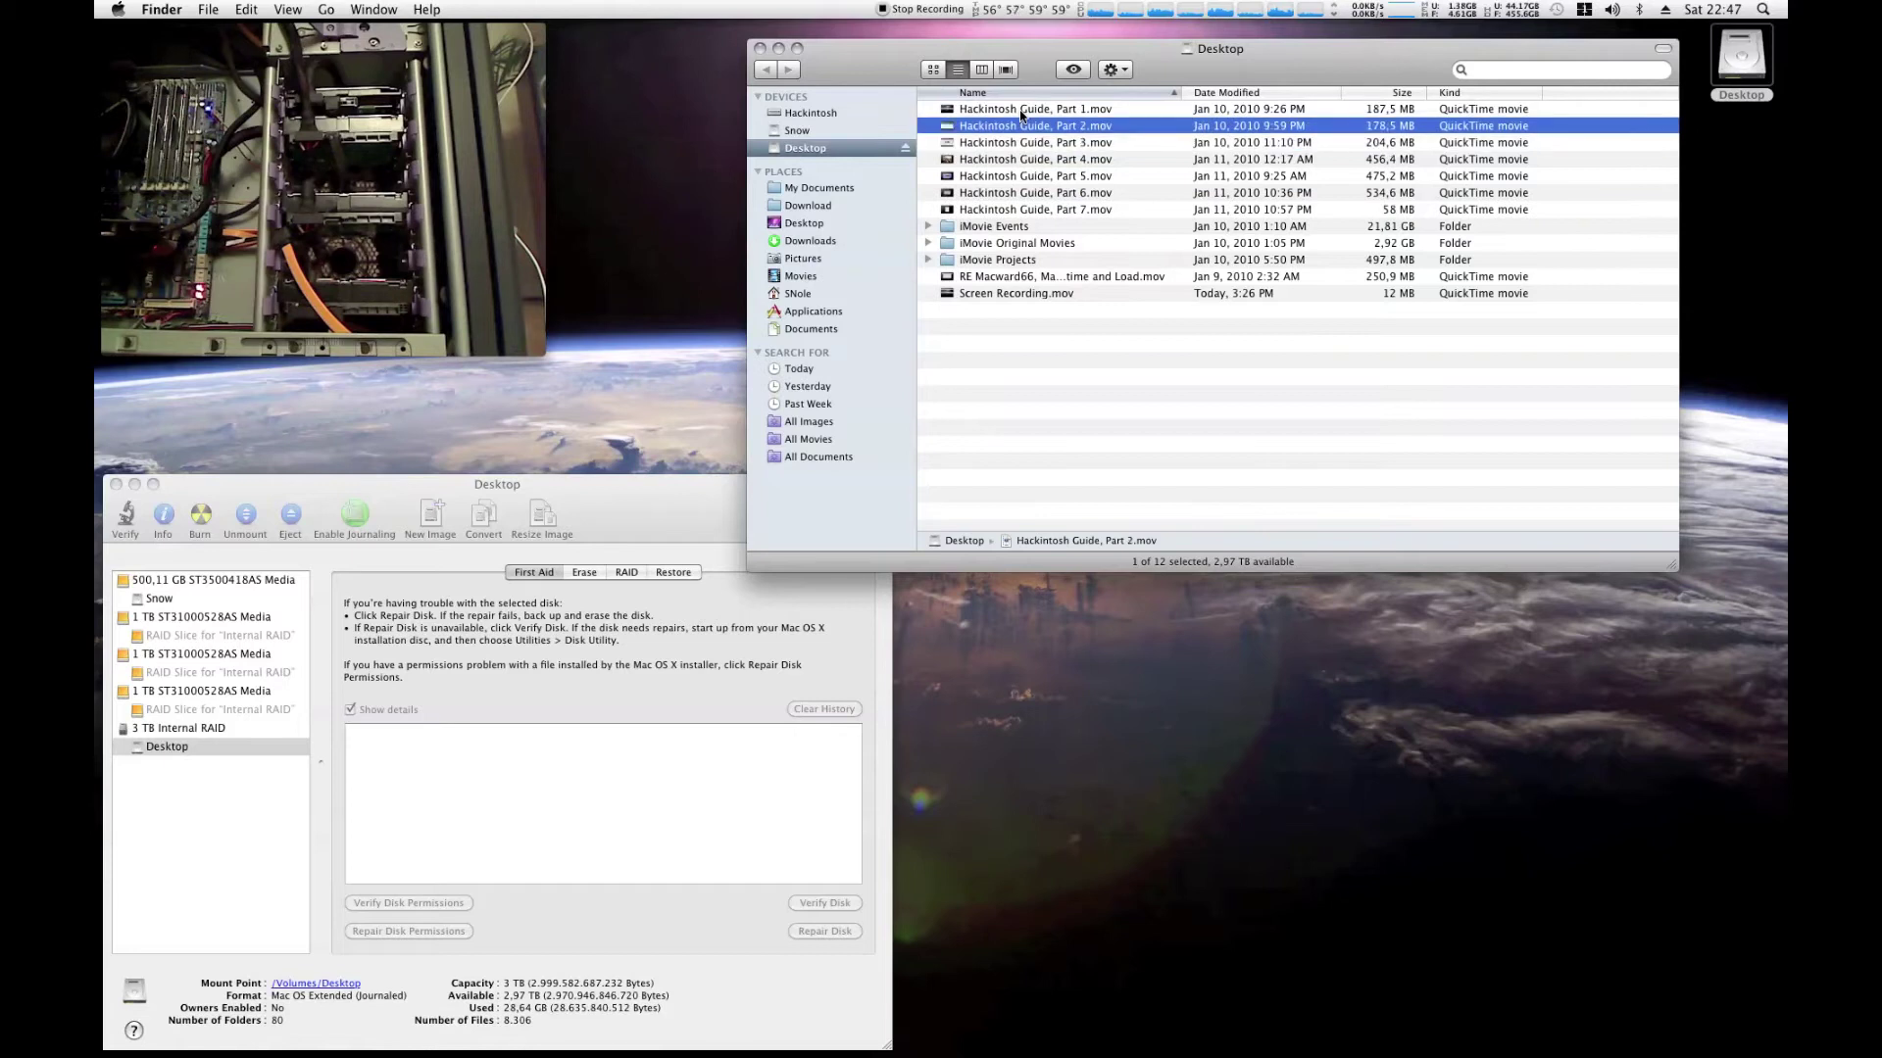
{"action": "key", "text": "Down"}
{"action": "key", "text": "Down"}
{"action": "key", "text": "Down"}
{"action": "key", "text": "Down"}
{"action": "key", "text": "Down"}
{"action": "key", "text": "Down"}
{"action": "key", "text": "Down"}
{"action": "key", "text": "Down"}
{"action": "key", "text": "Down"}
{"action": "key", "text": "Down"}
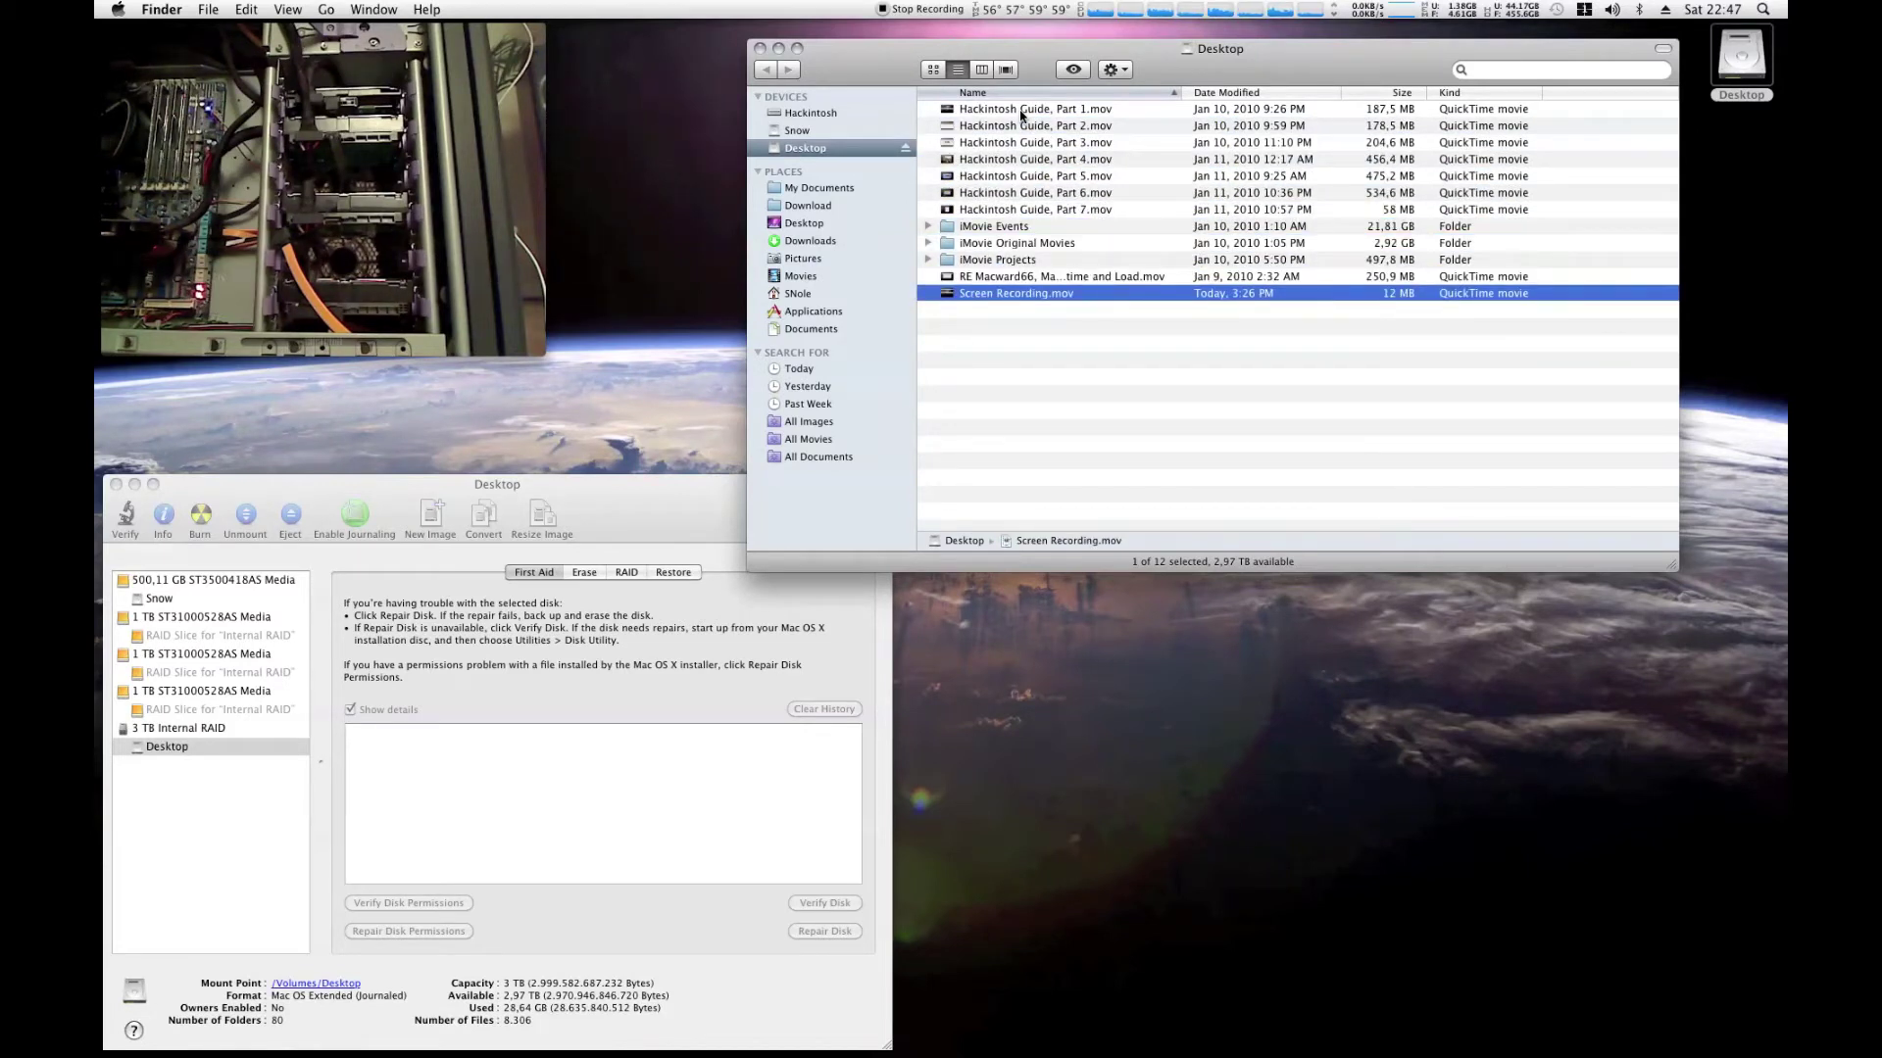
{"action": "key", "text": "space"}
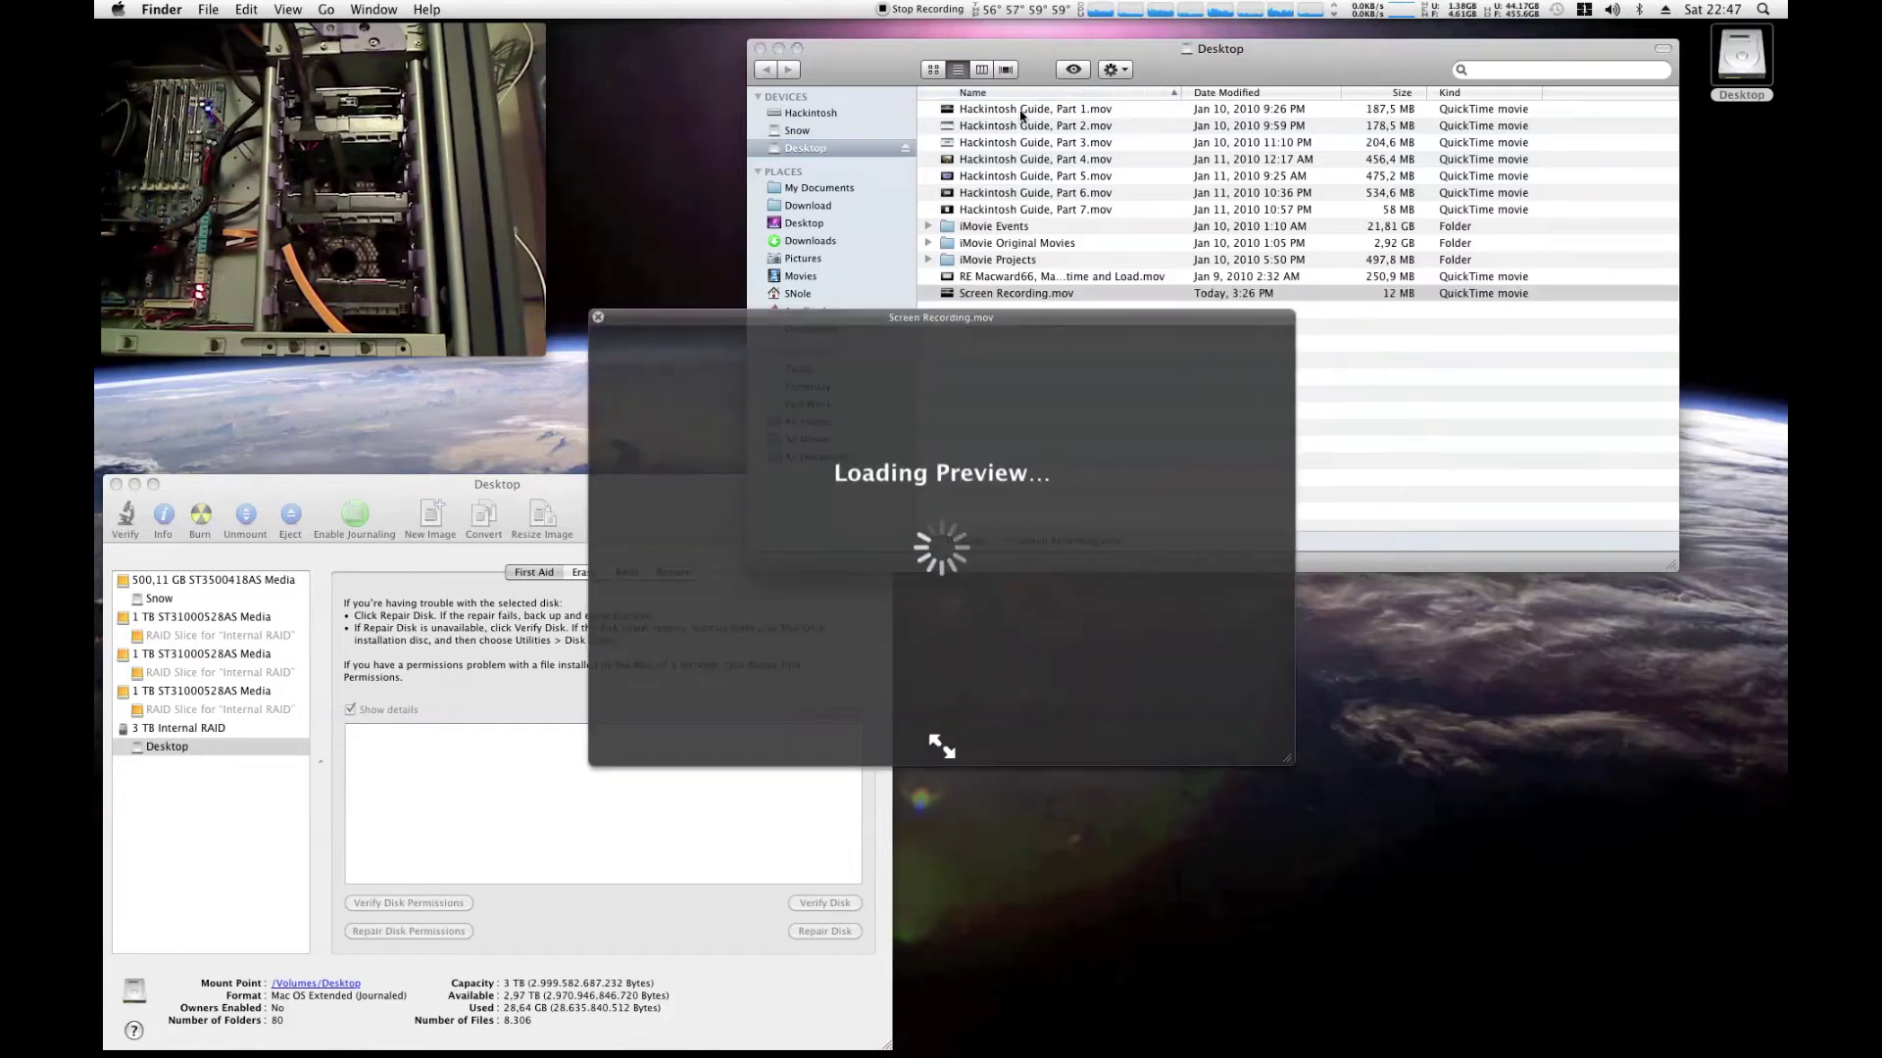
{"action": "key", "text": "space"}
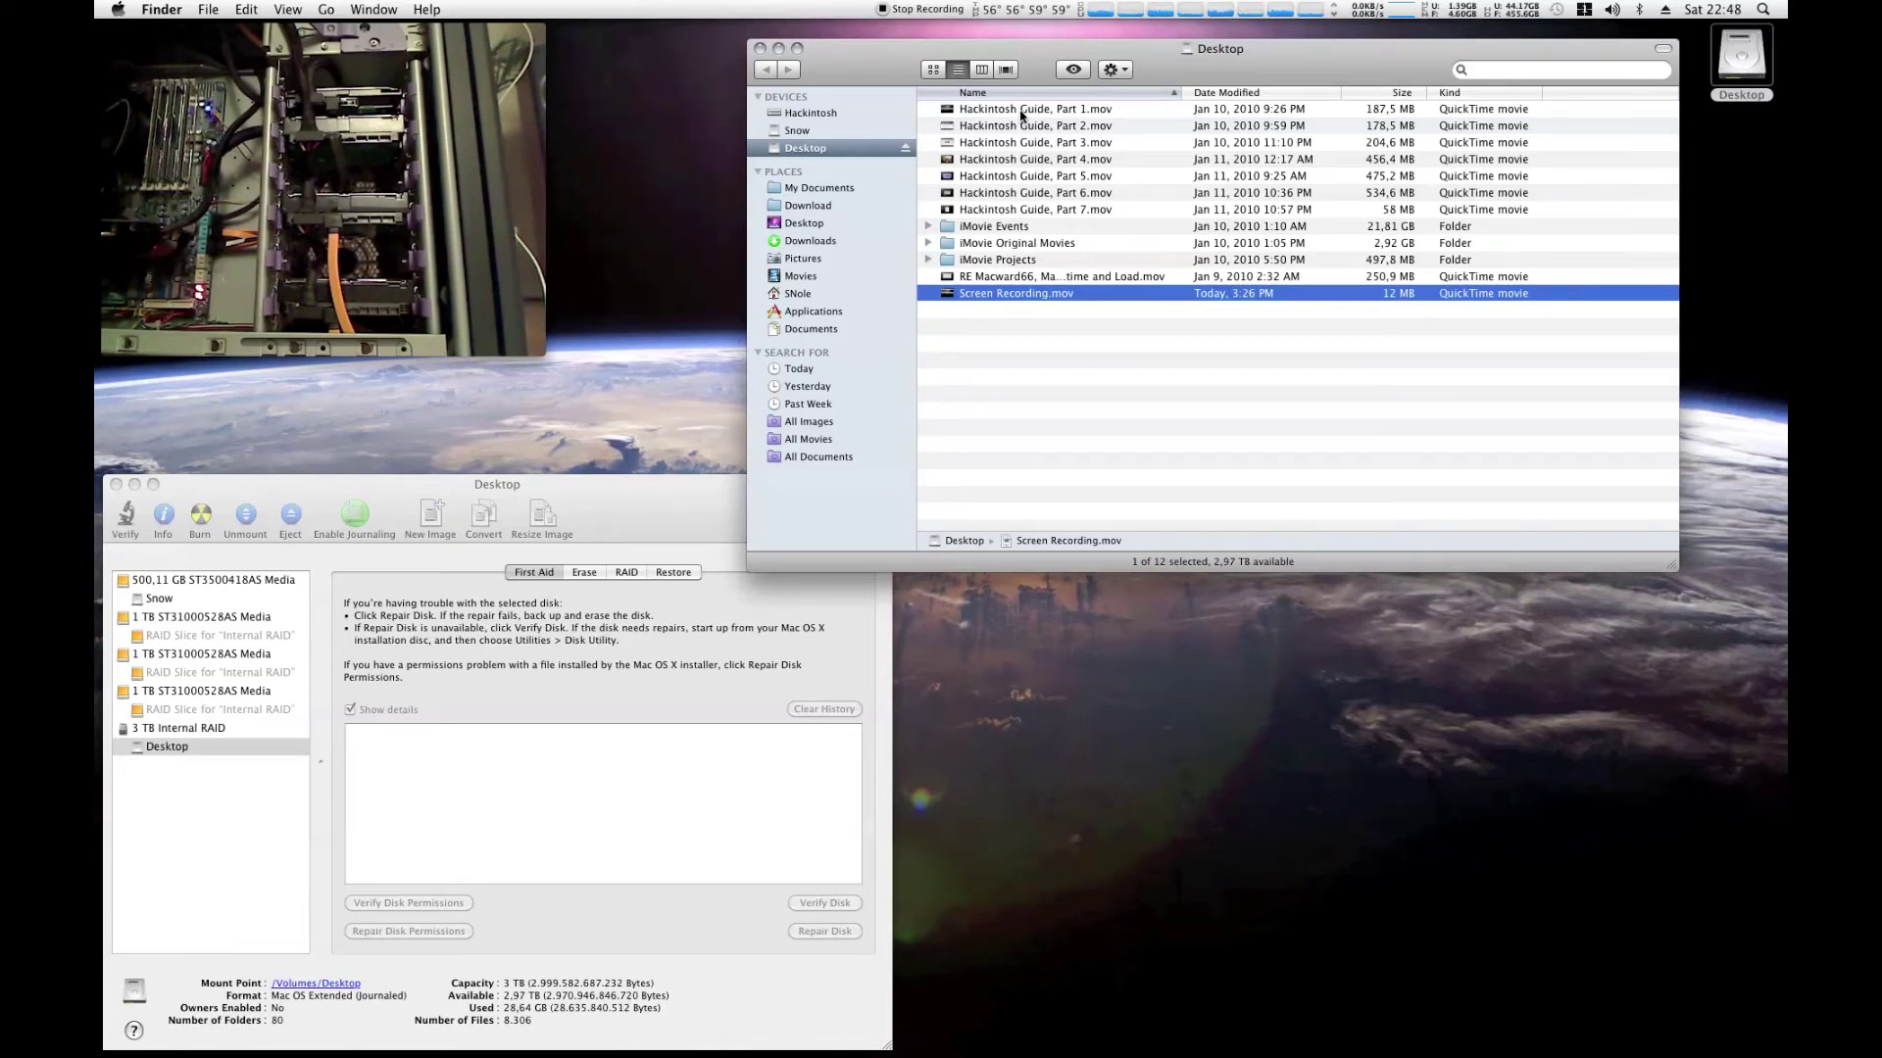
{"action": "key", "text": "space"}
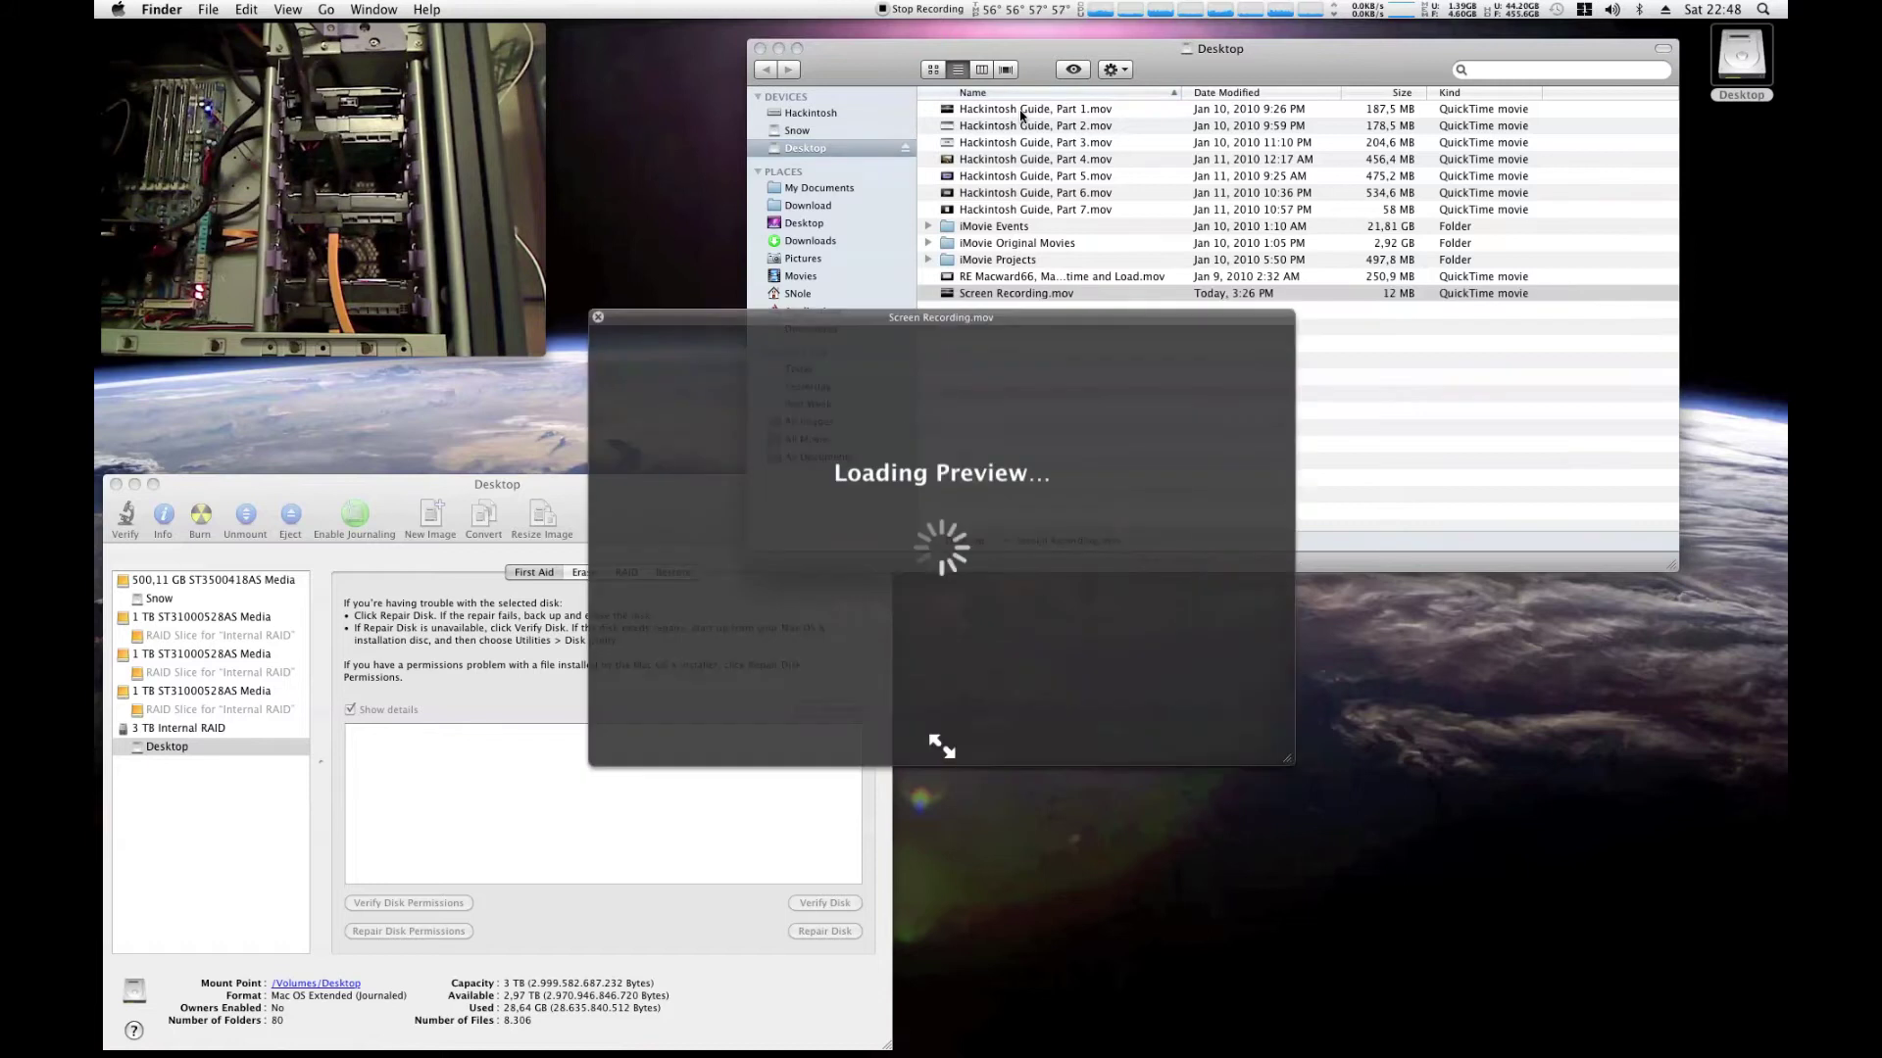
{"action": "key", "text": "space"}
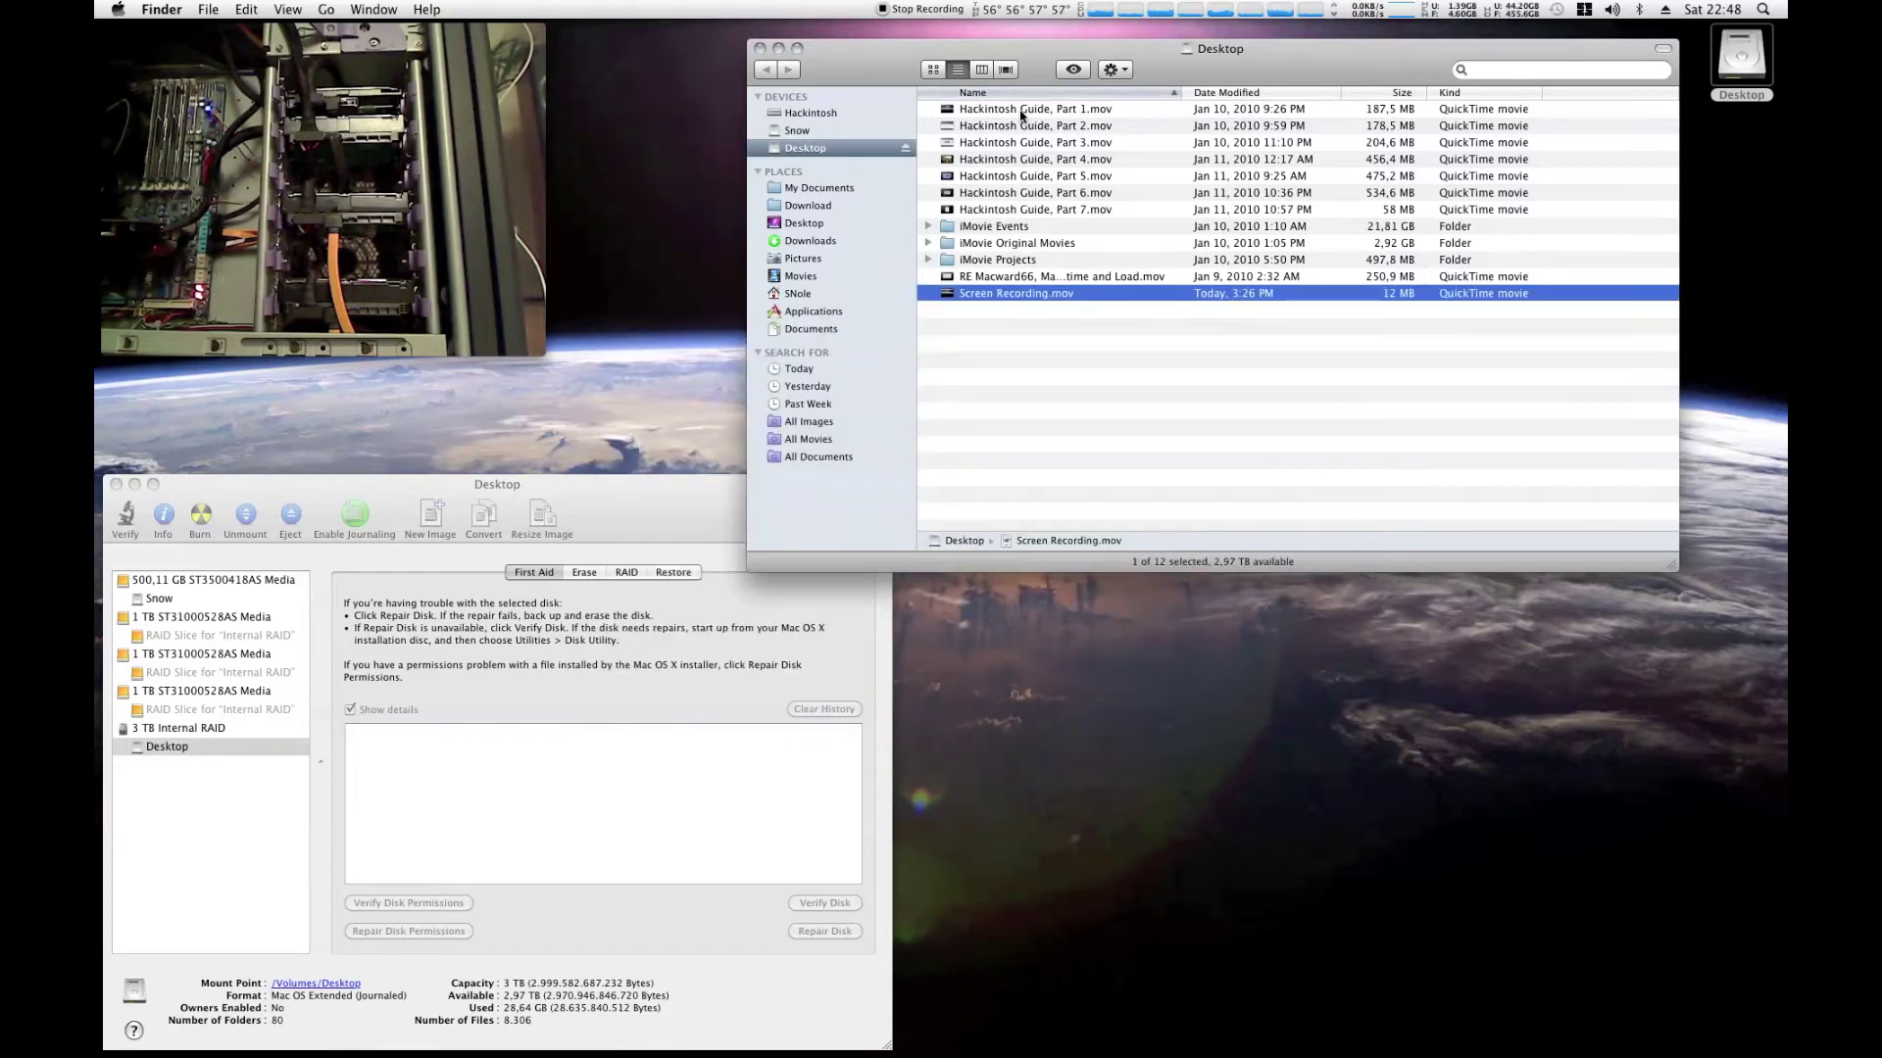
{"action": "key", "text": "space"}
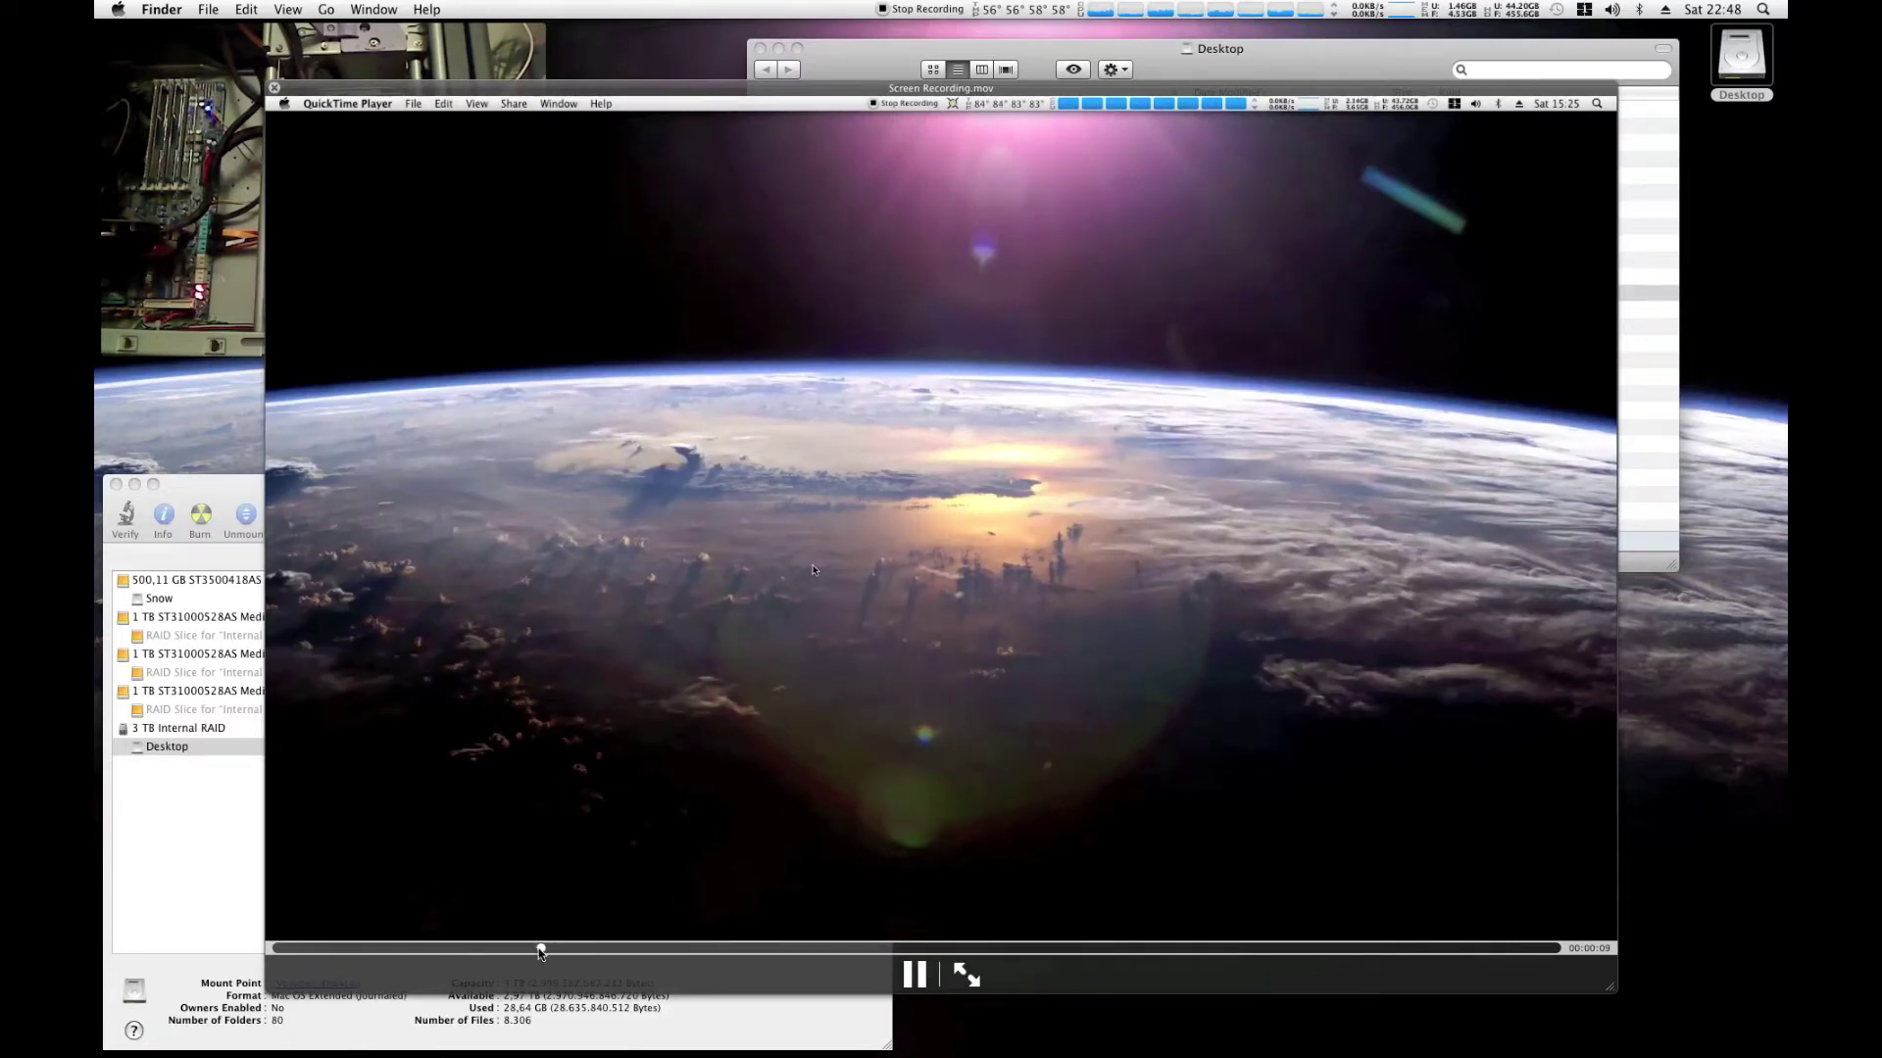
{"action": "left_click_drag", "start_coordinate": [541, 949], "coordinate": [1530, 955]}
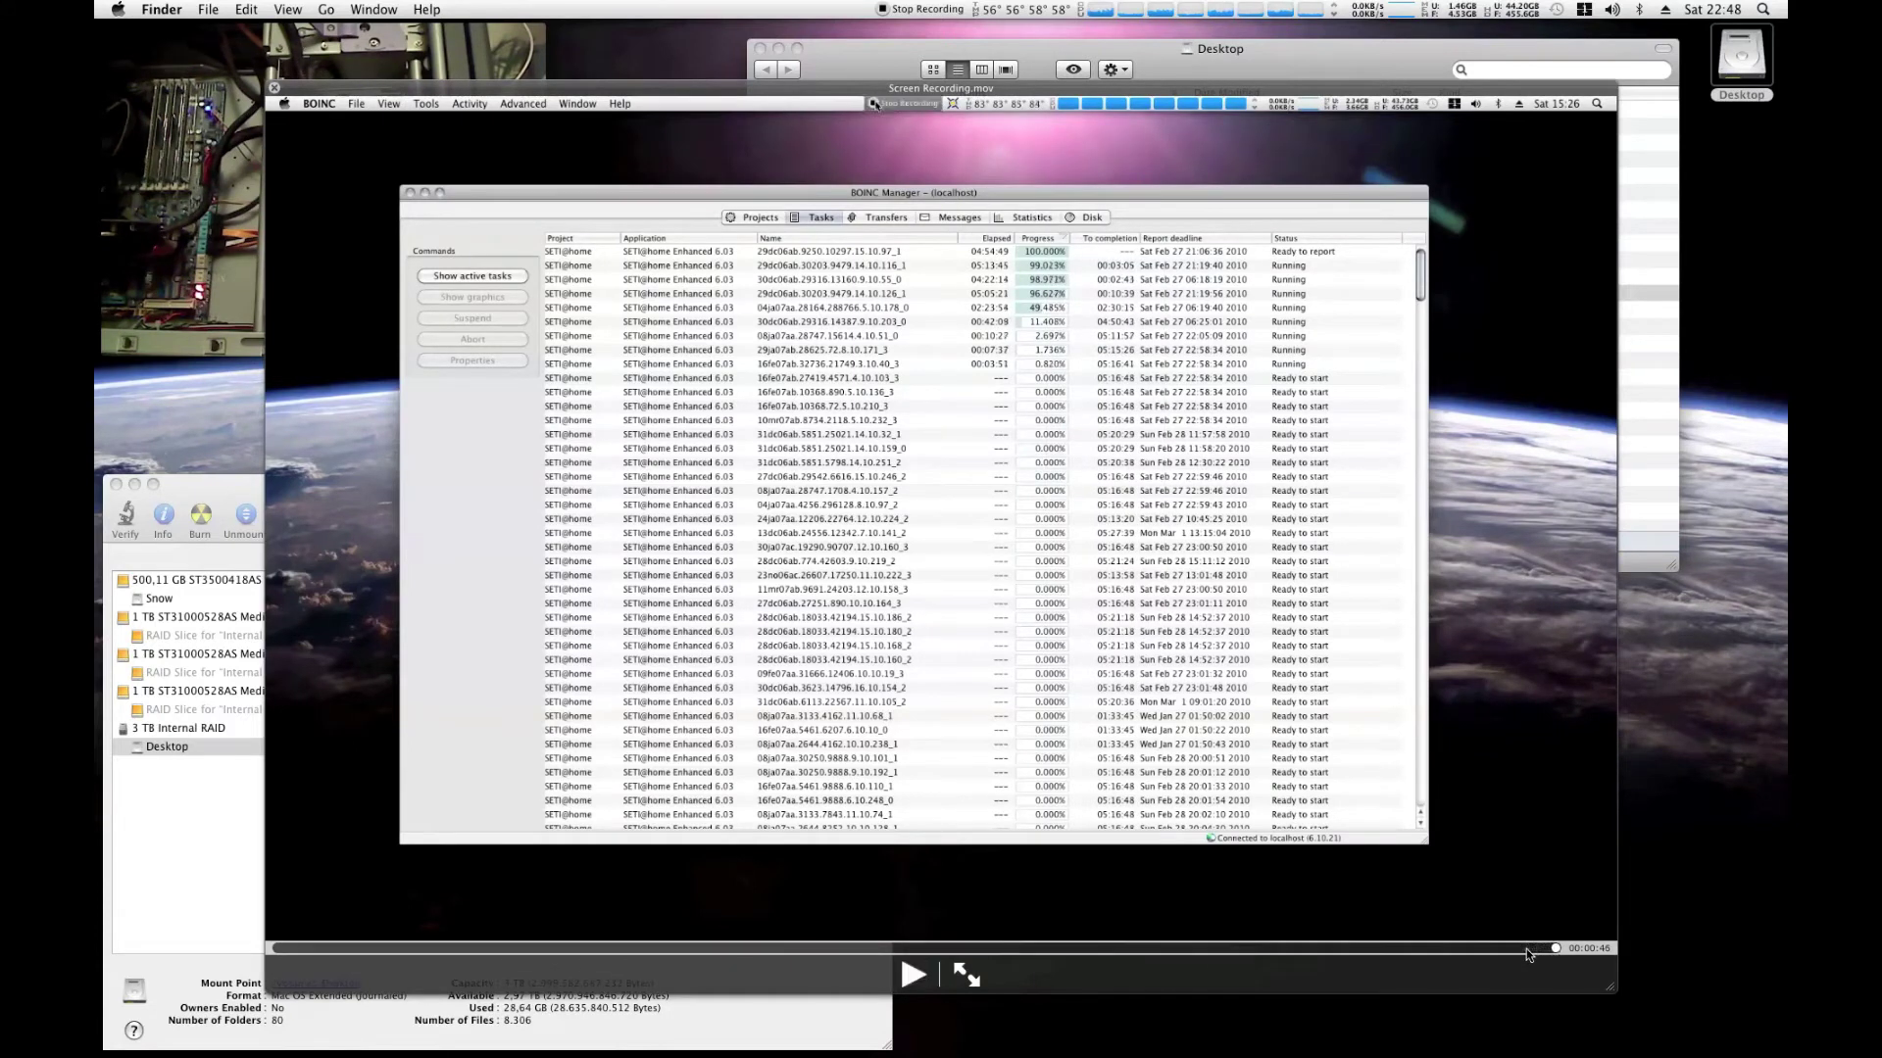
{"action": "key", "text": "space"}
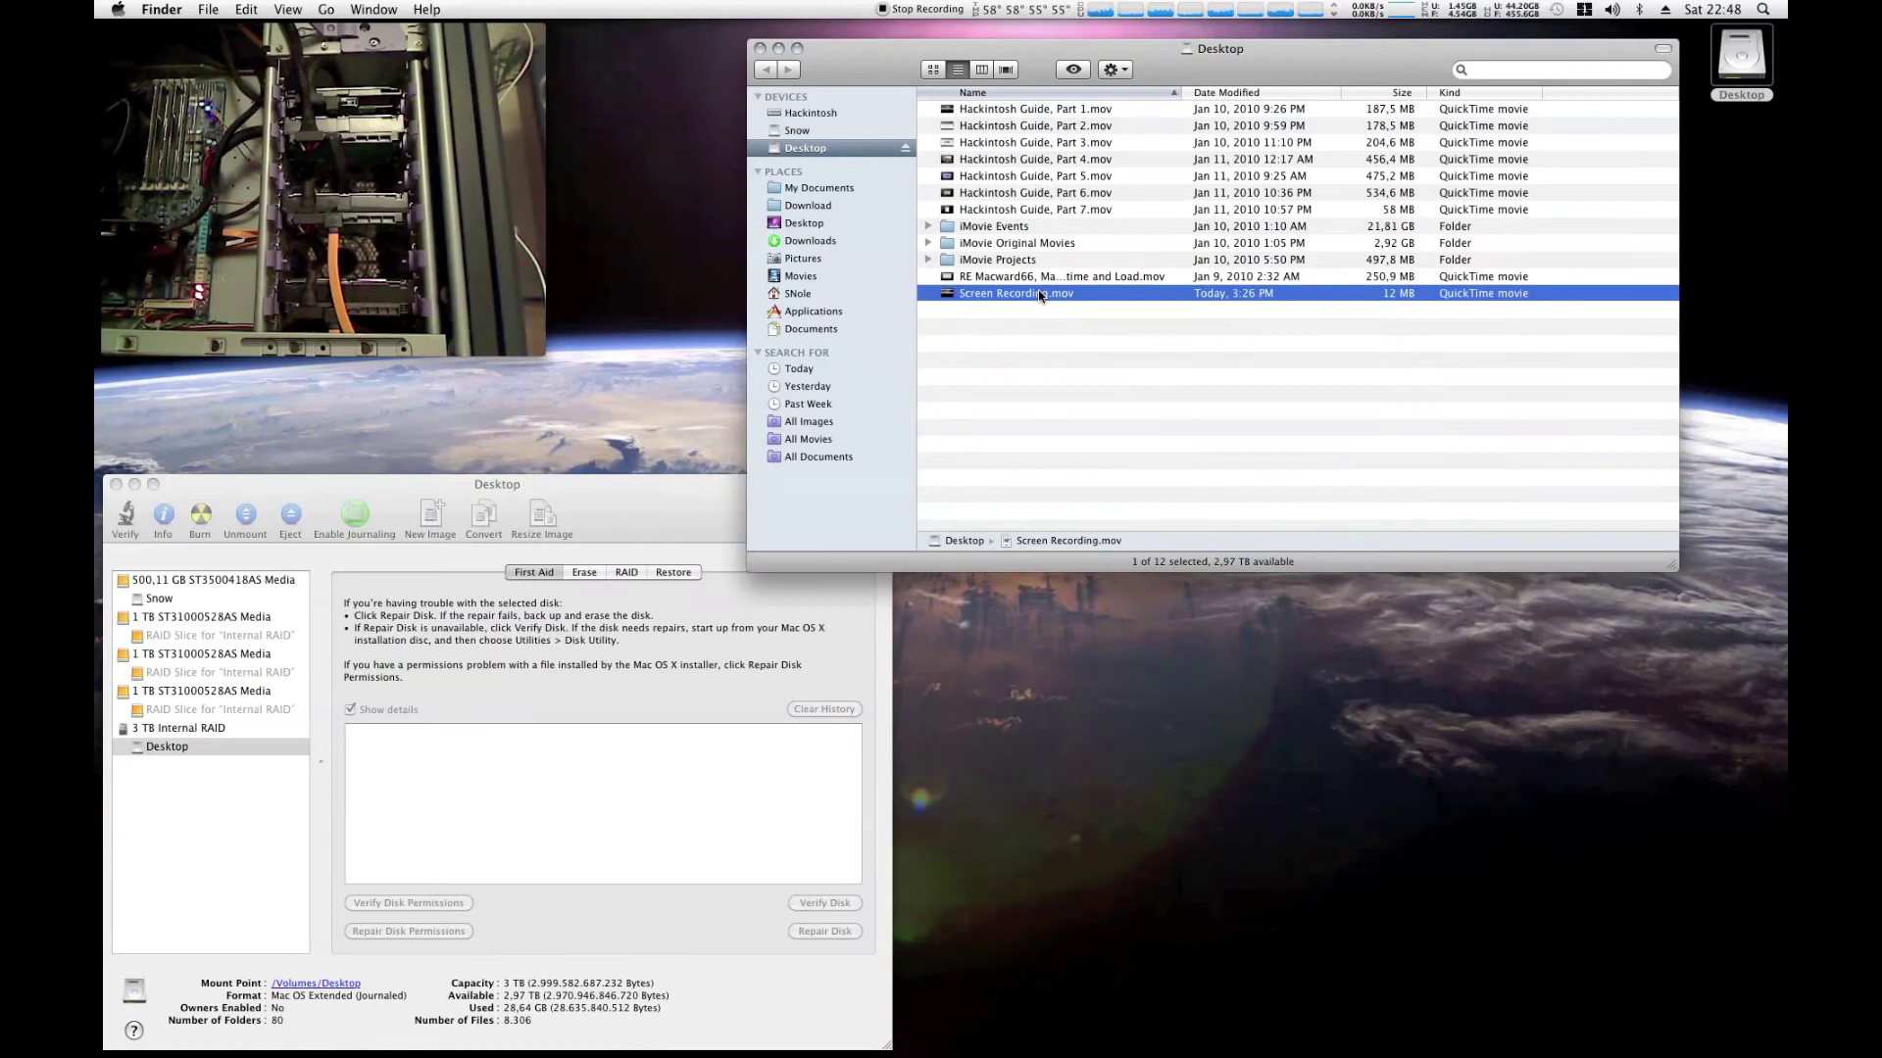
Preview Hackintosh Guide, Part 6.mov, then play Hackintosh Guide, Part 4.mov
{"action": "left_click", "coordinate": [1026, 198]}
{"action": "key", "text": "space"}
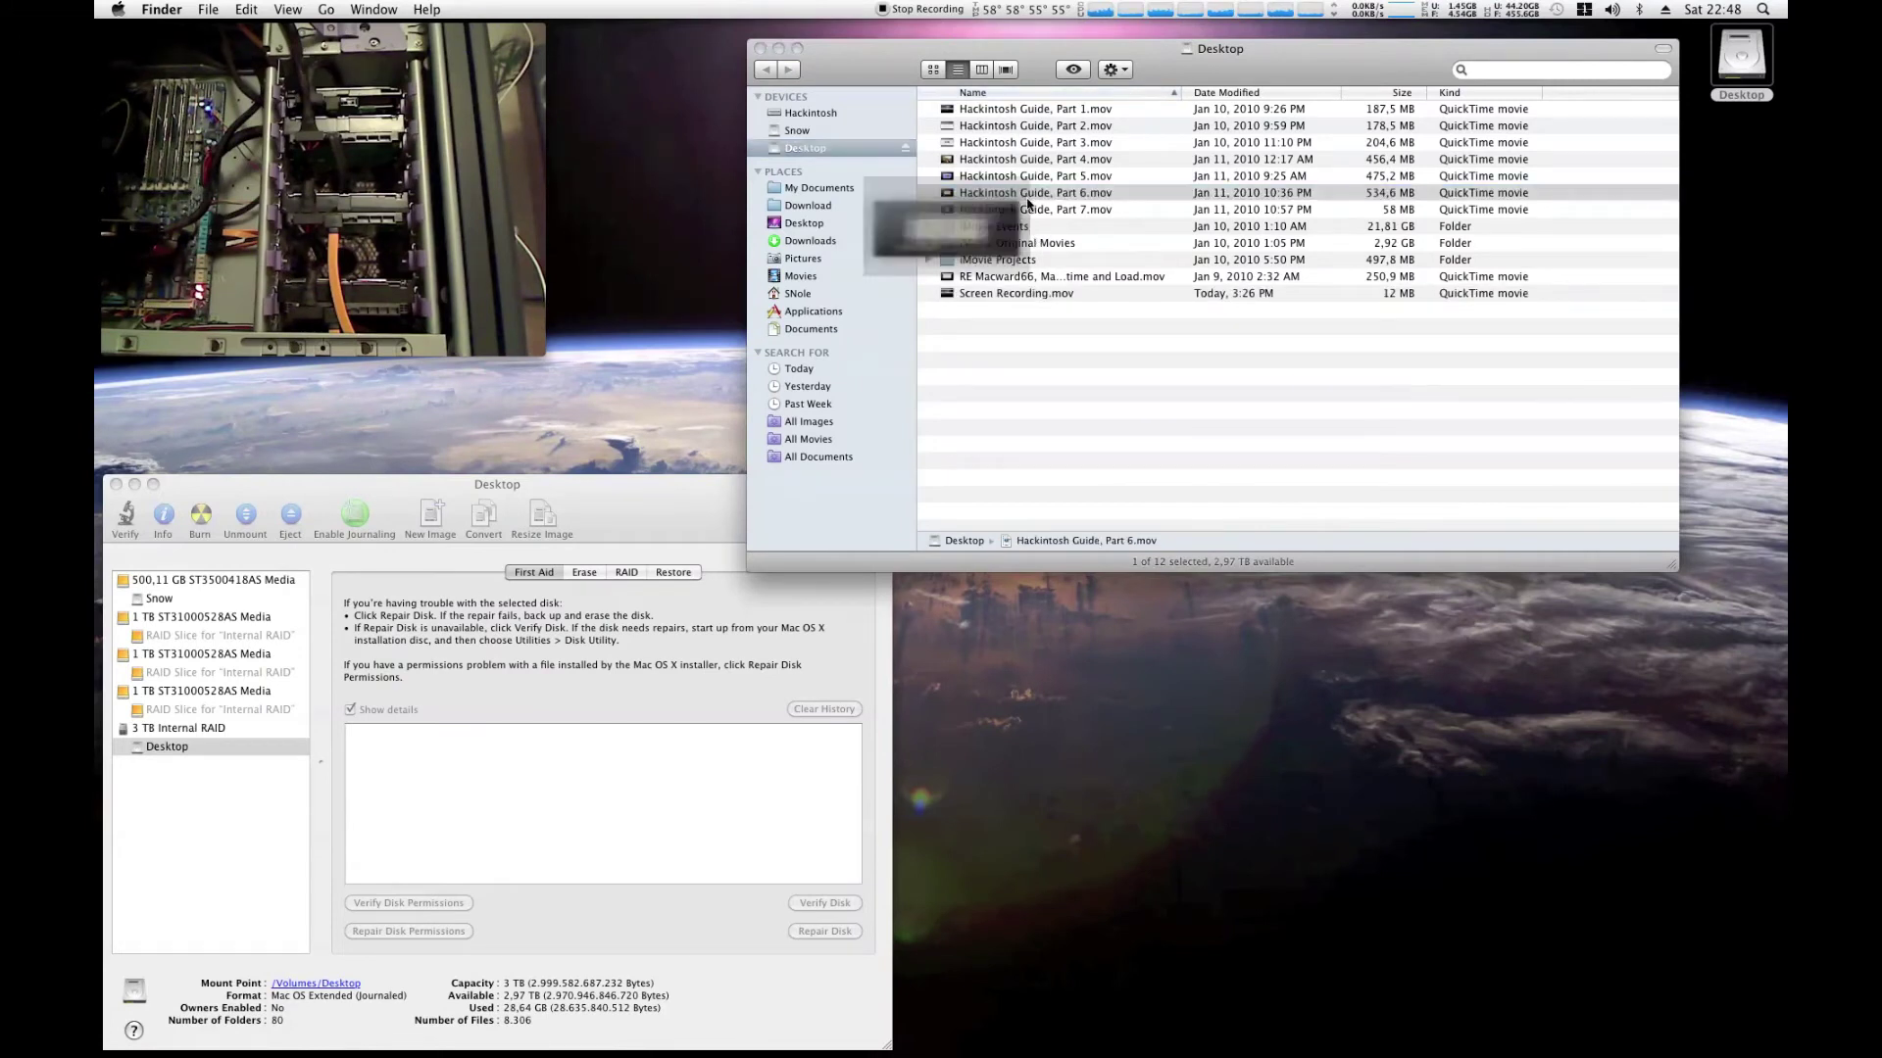
{"action": "key", "text": "space"}
{"action": "left_click", "coordinate": [1028, 160]}
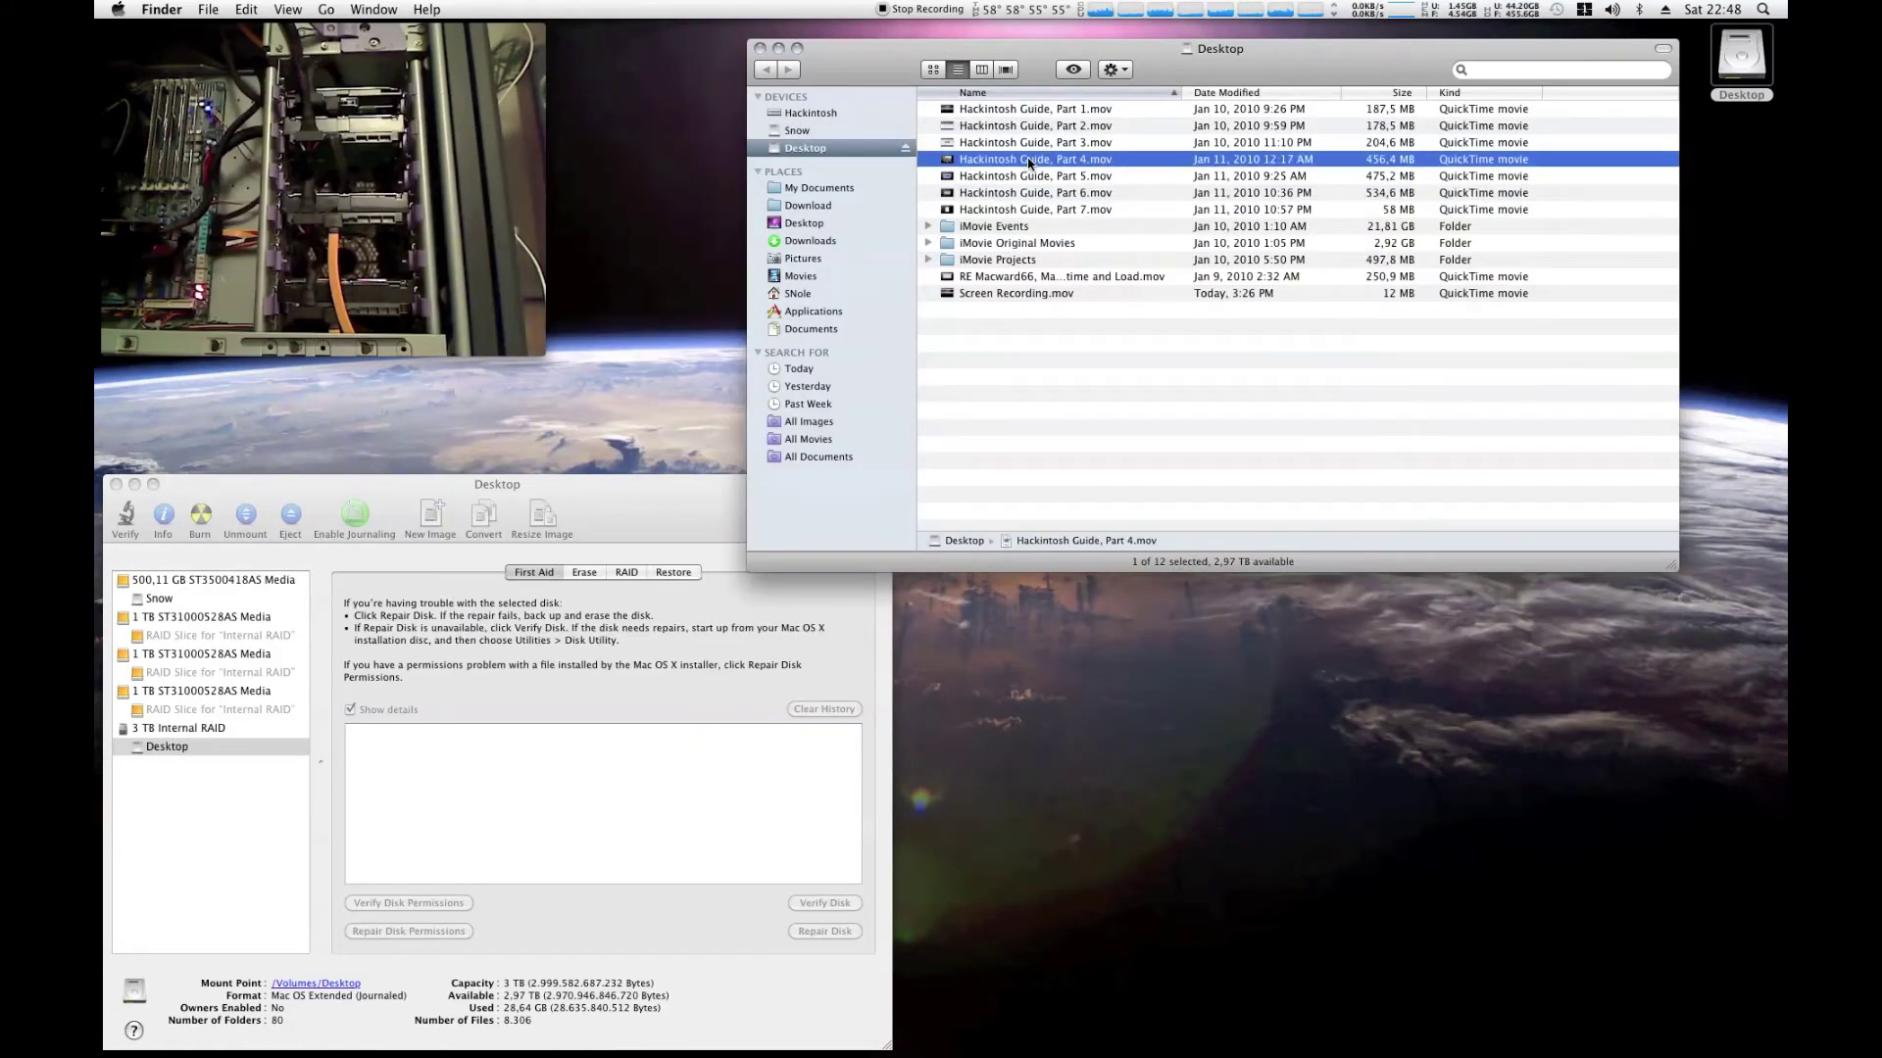
{"action": "key", "text": "space"}
{"action": "key", "text": "space"}
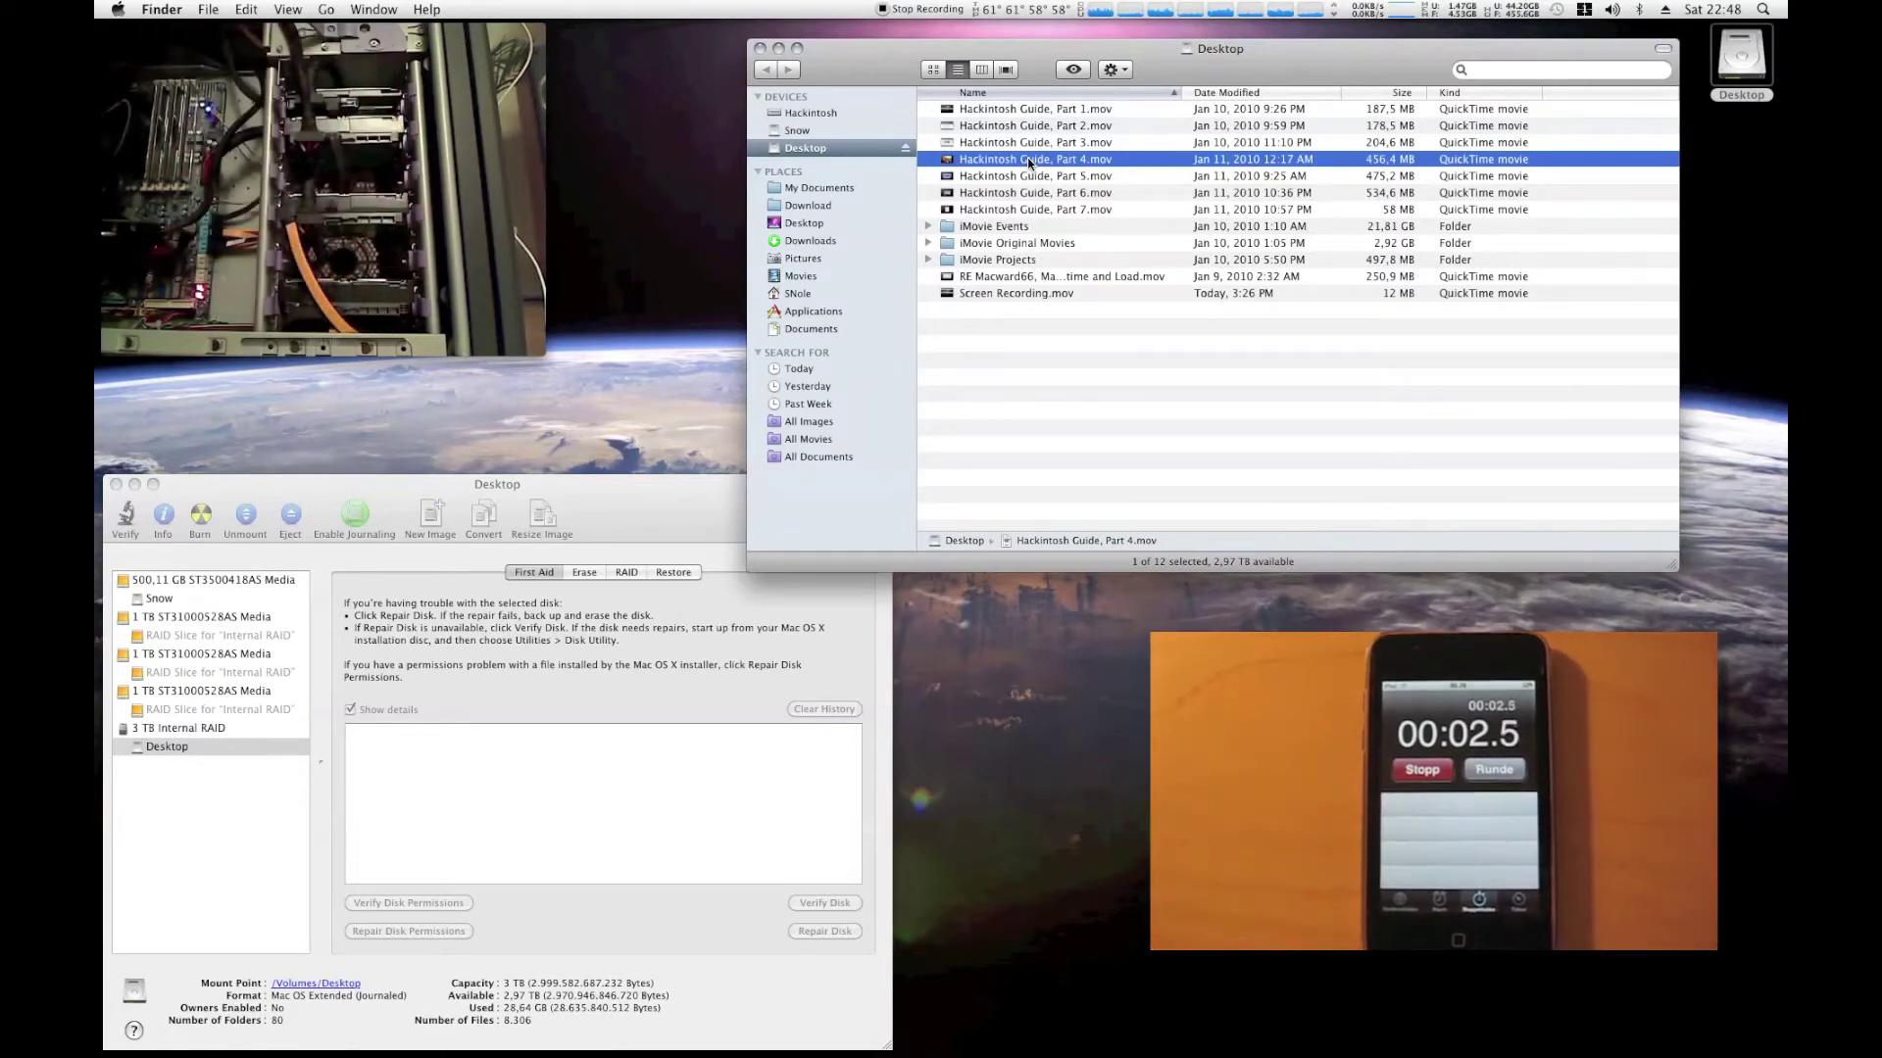
Quick Look Hackintosh Guide Part 3, Screen Recording.mov and Part 7 in turn
{"action": "key", "text": "Up"}
{"action": "key", "text": "space"}
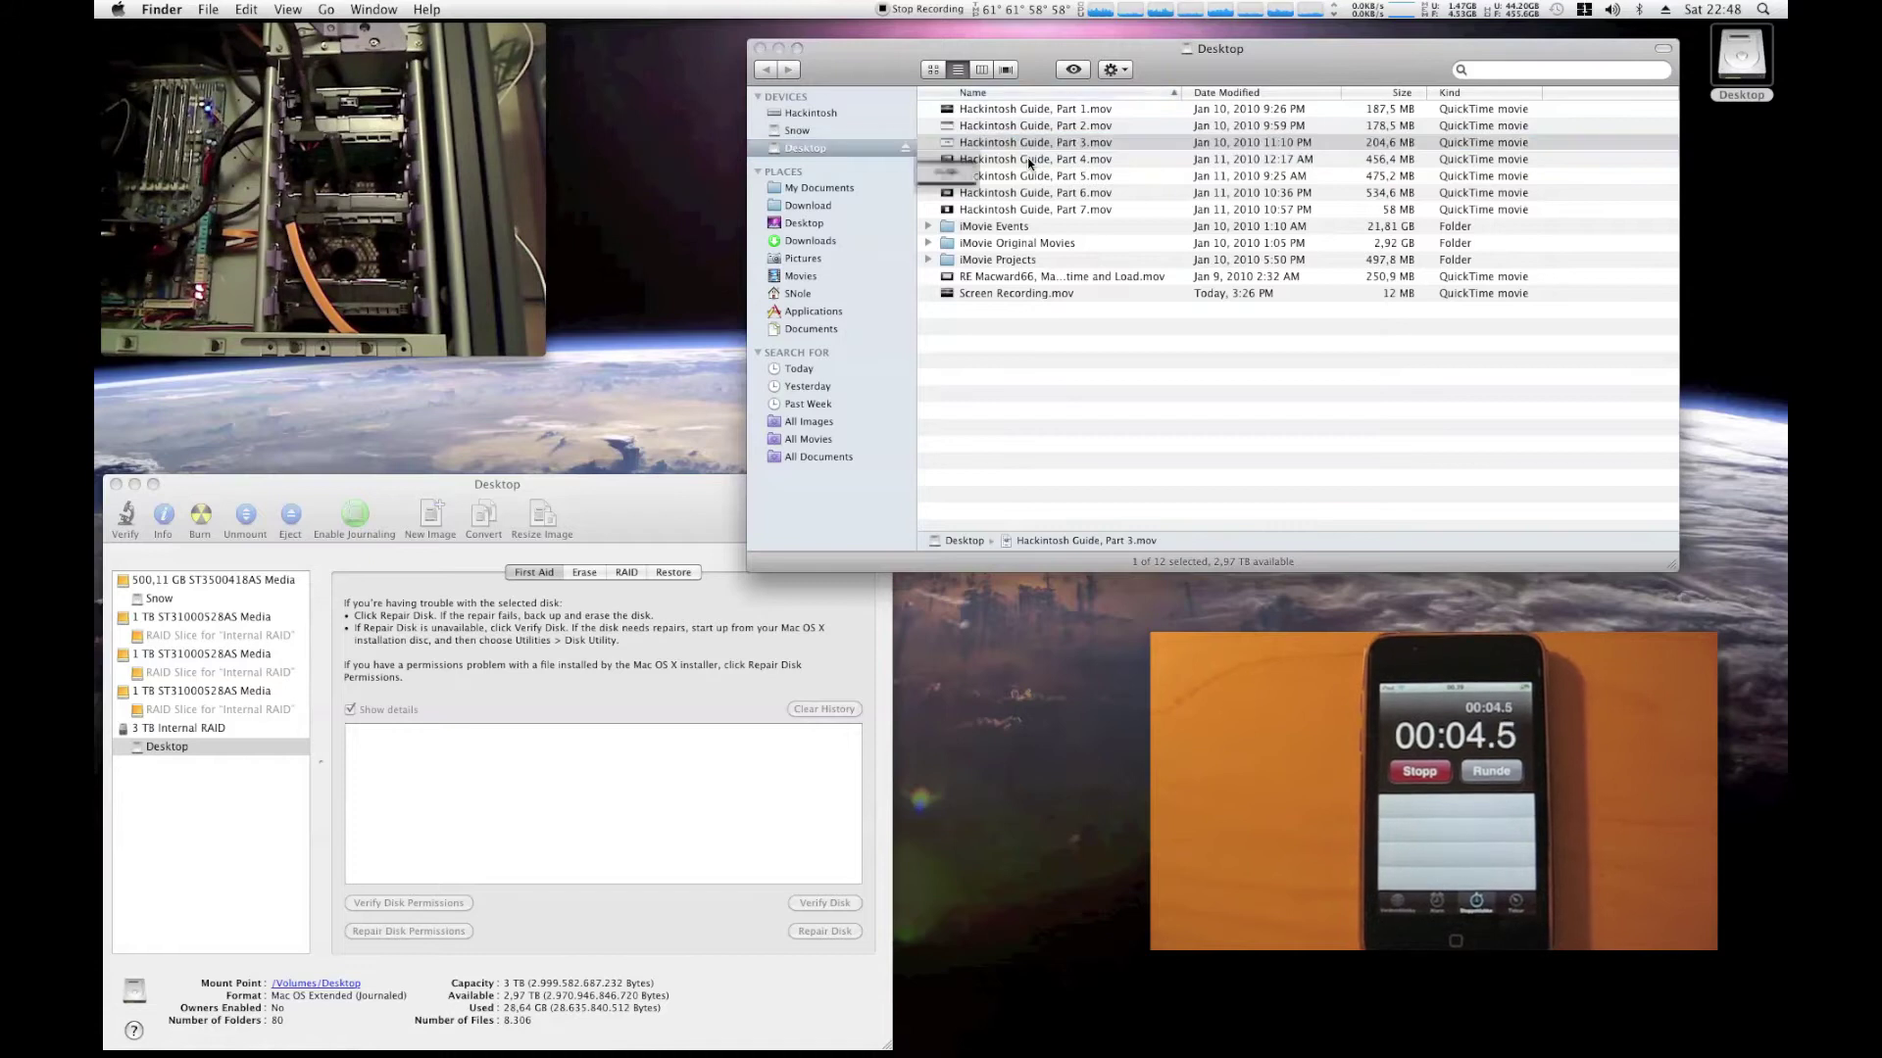
{"action": "key", "text": "space"}
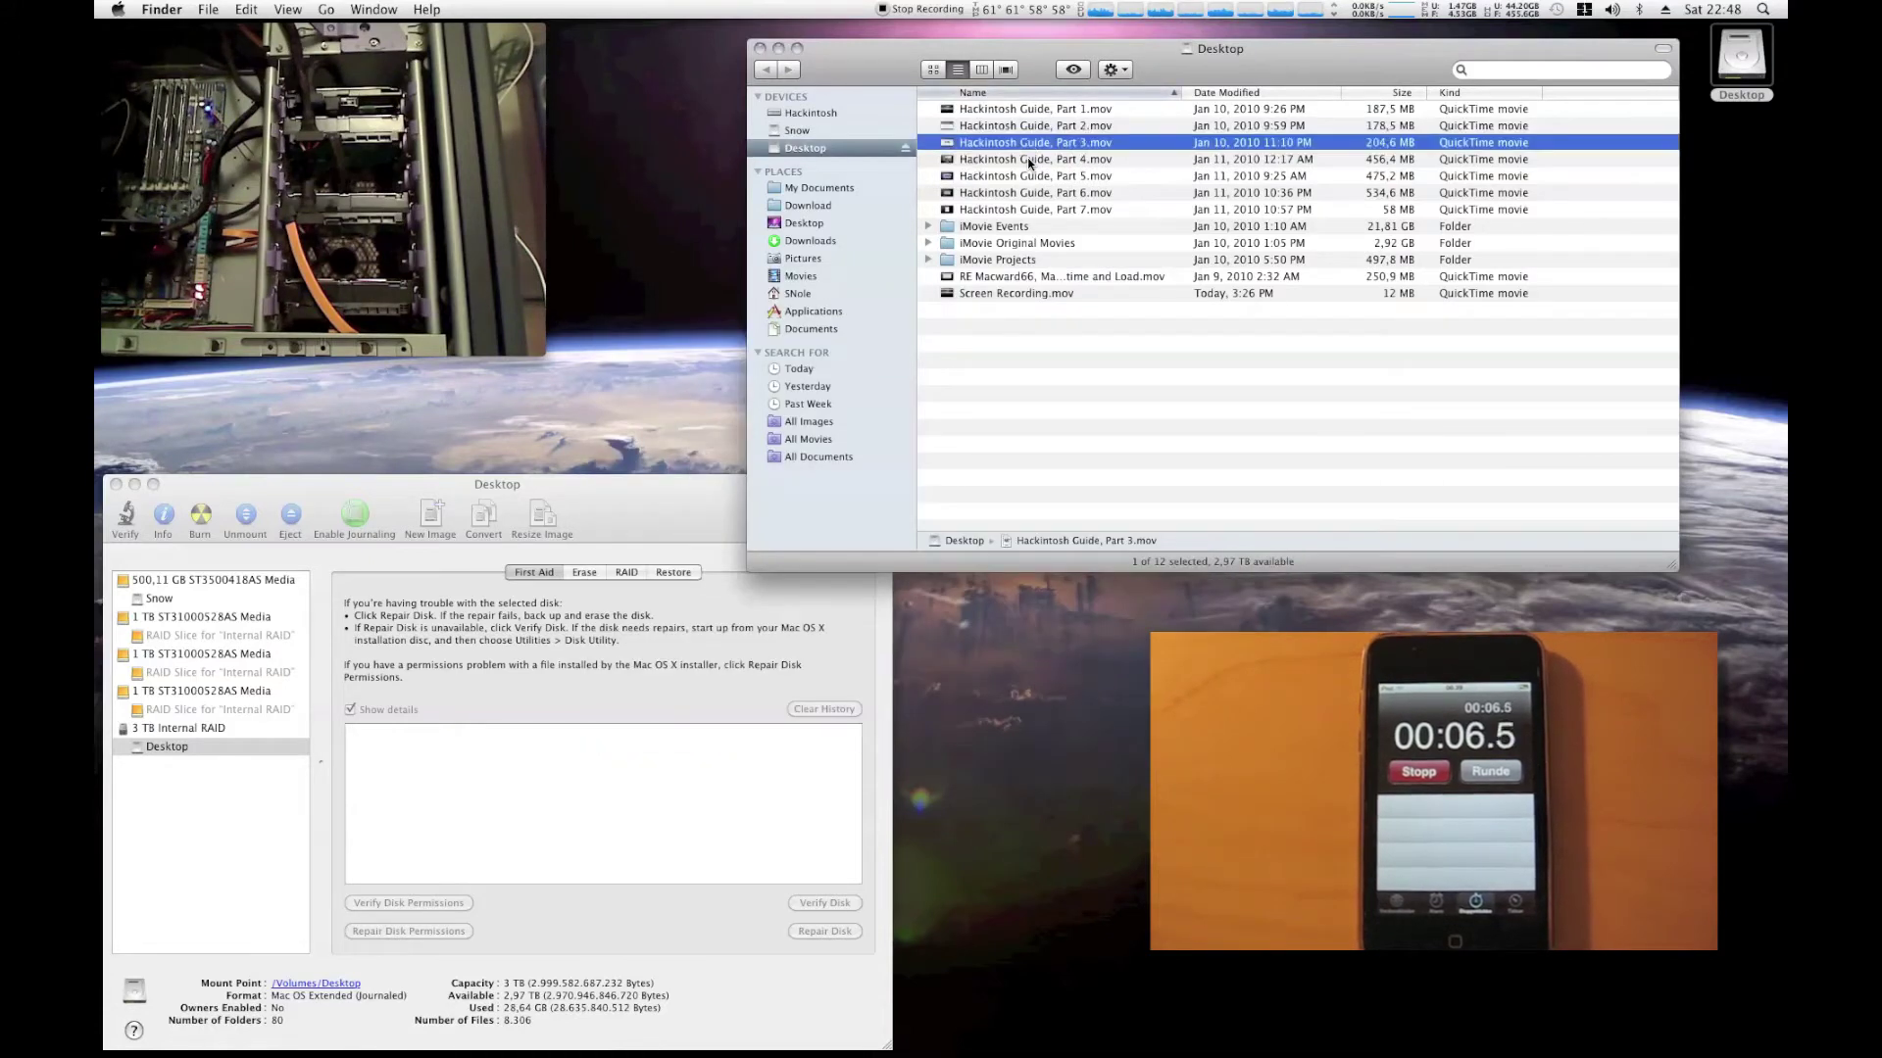
{"action": "key", "text": "Down"}
{"action": "key", "text": "Down"}
{"action": "key", "text": "Down"}
{"action": "key", "text": "Down"}
{"action": "key", "text": "Down"}
{"action": "key", "text": "Down"}
{"action": "key", "text": "Down"}
{"action": "key", "text": "Down"}
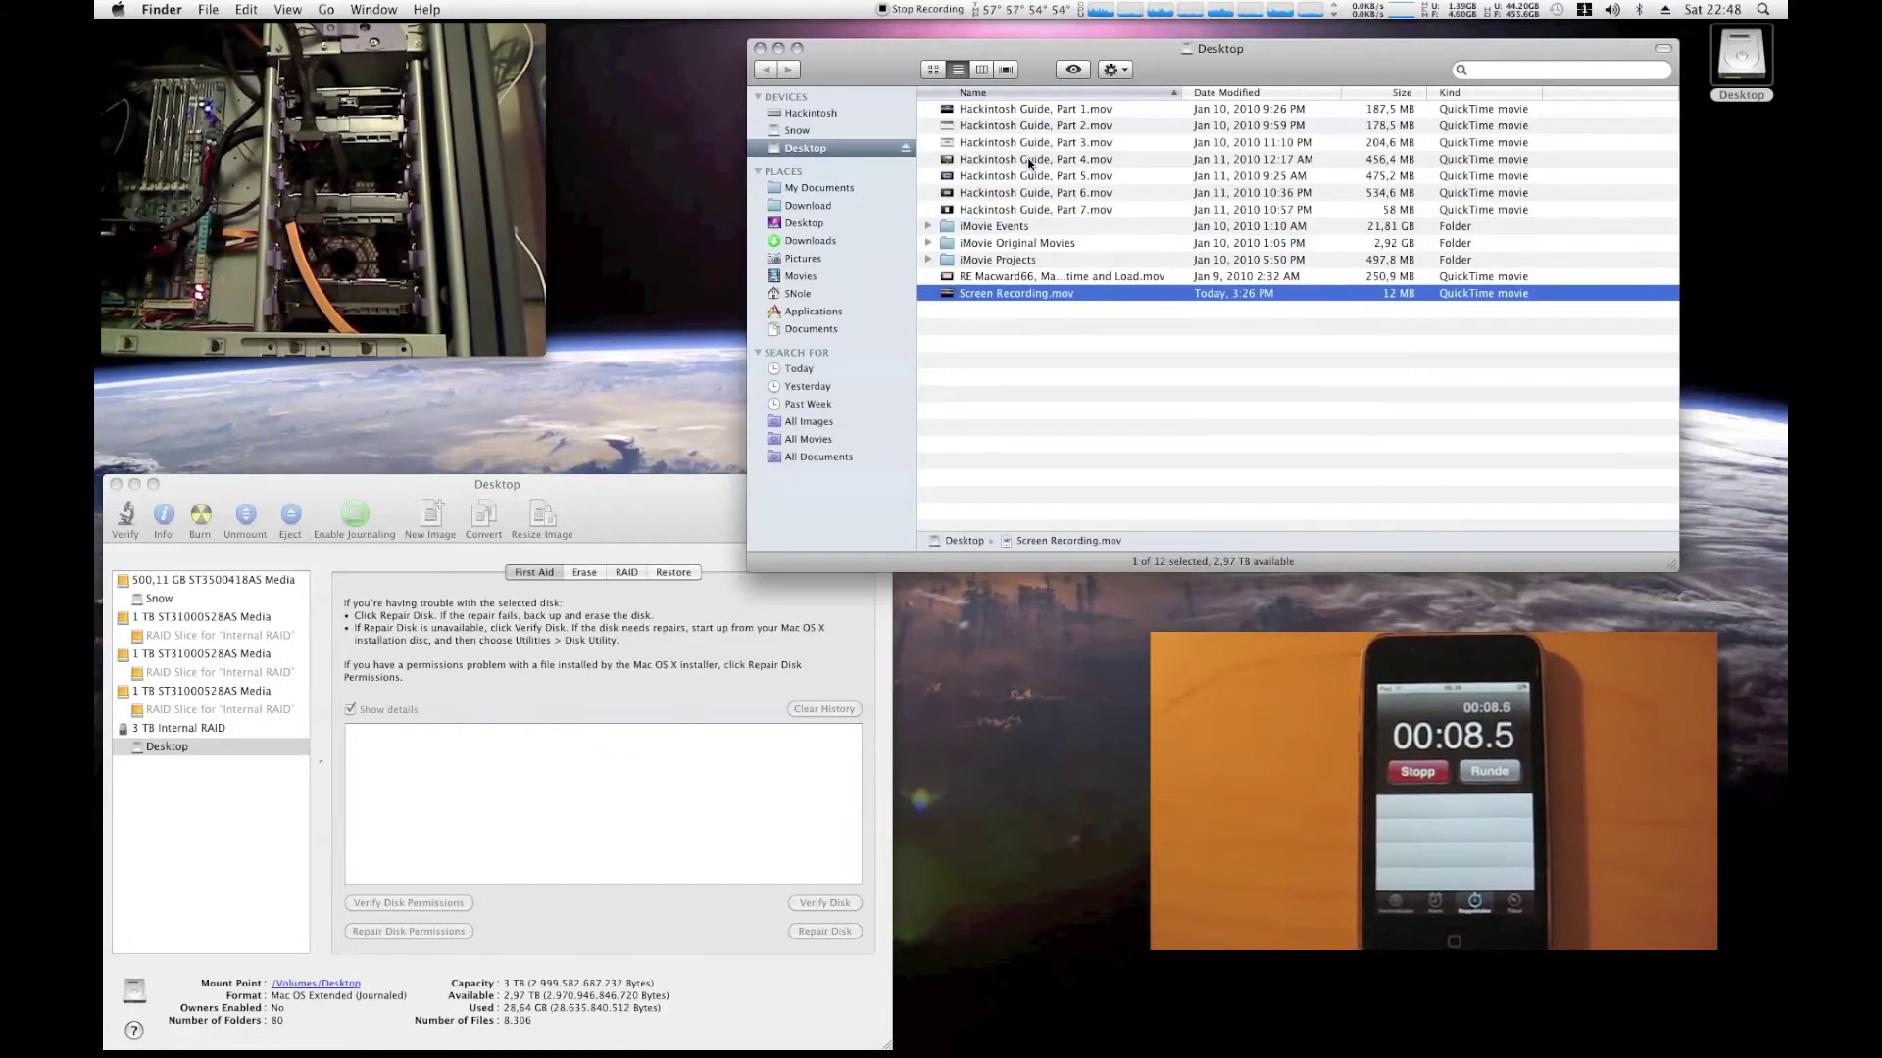
{"action": "key", "text": "space"}
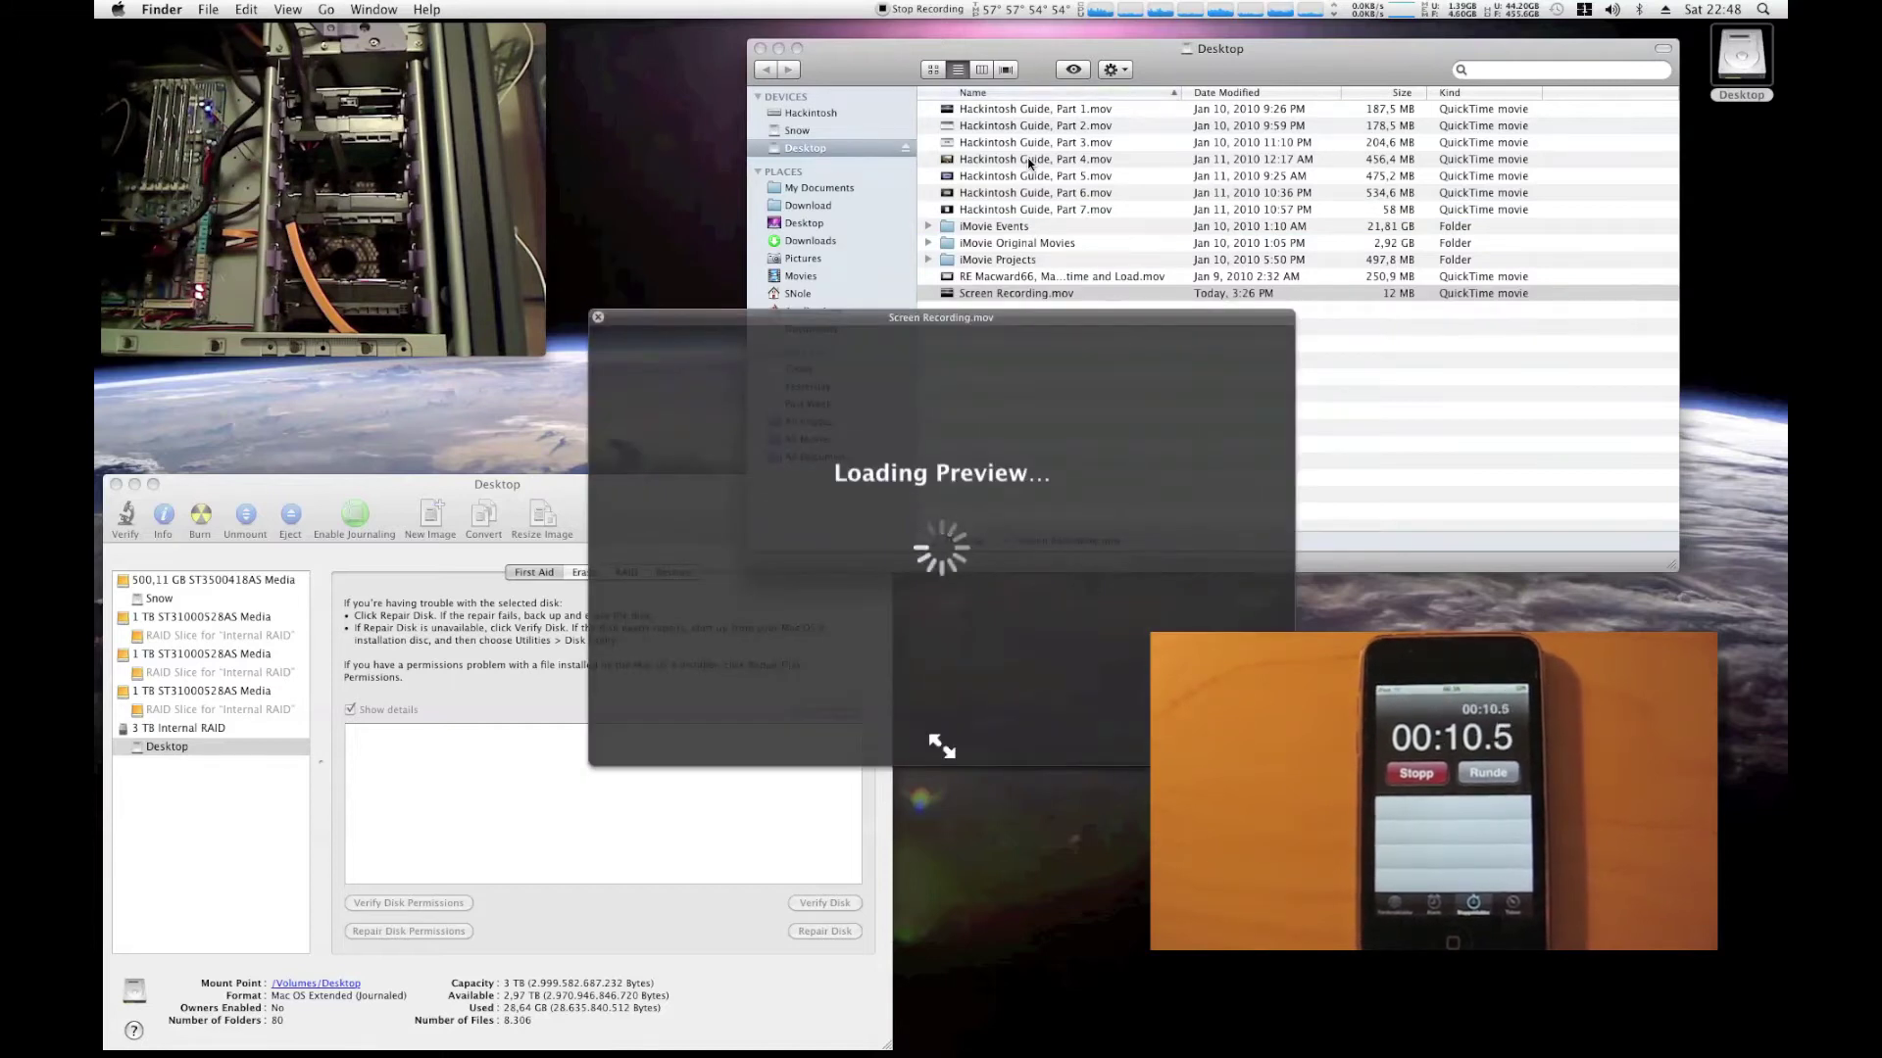
{"action": "key", "text": "space"}
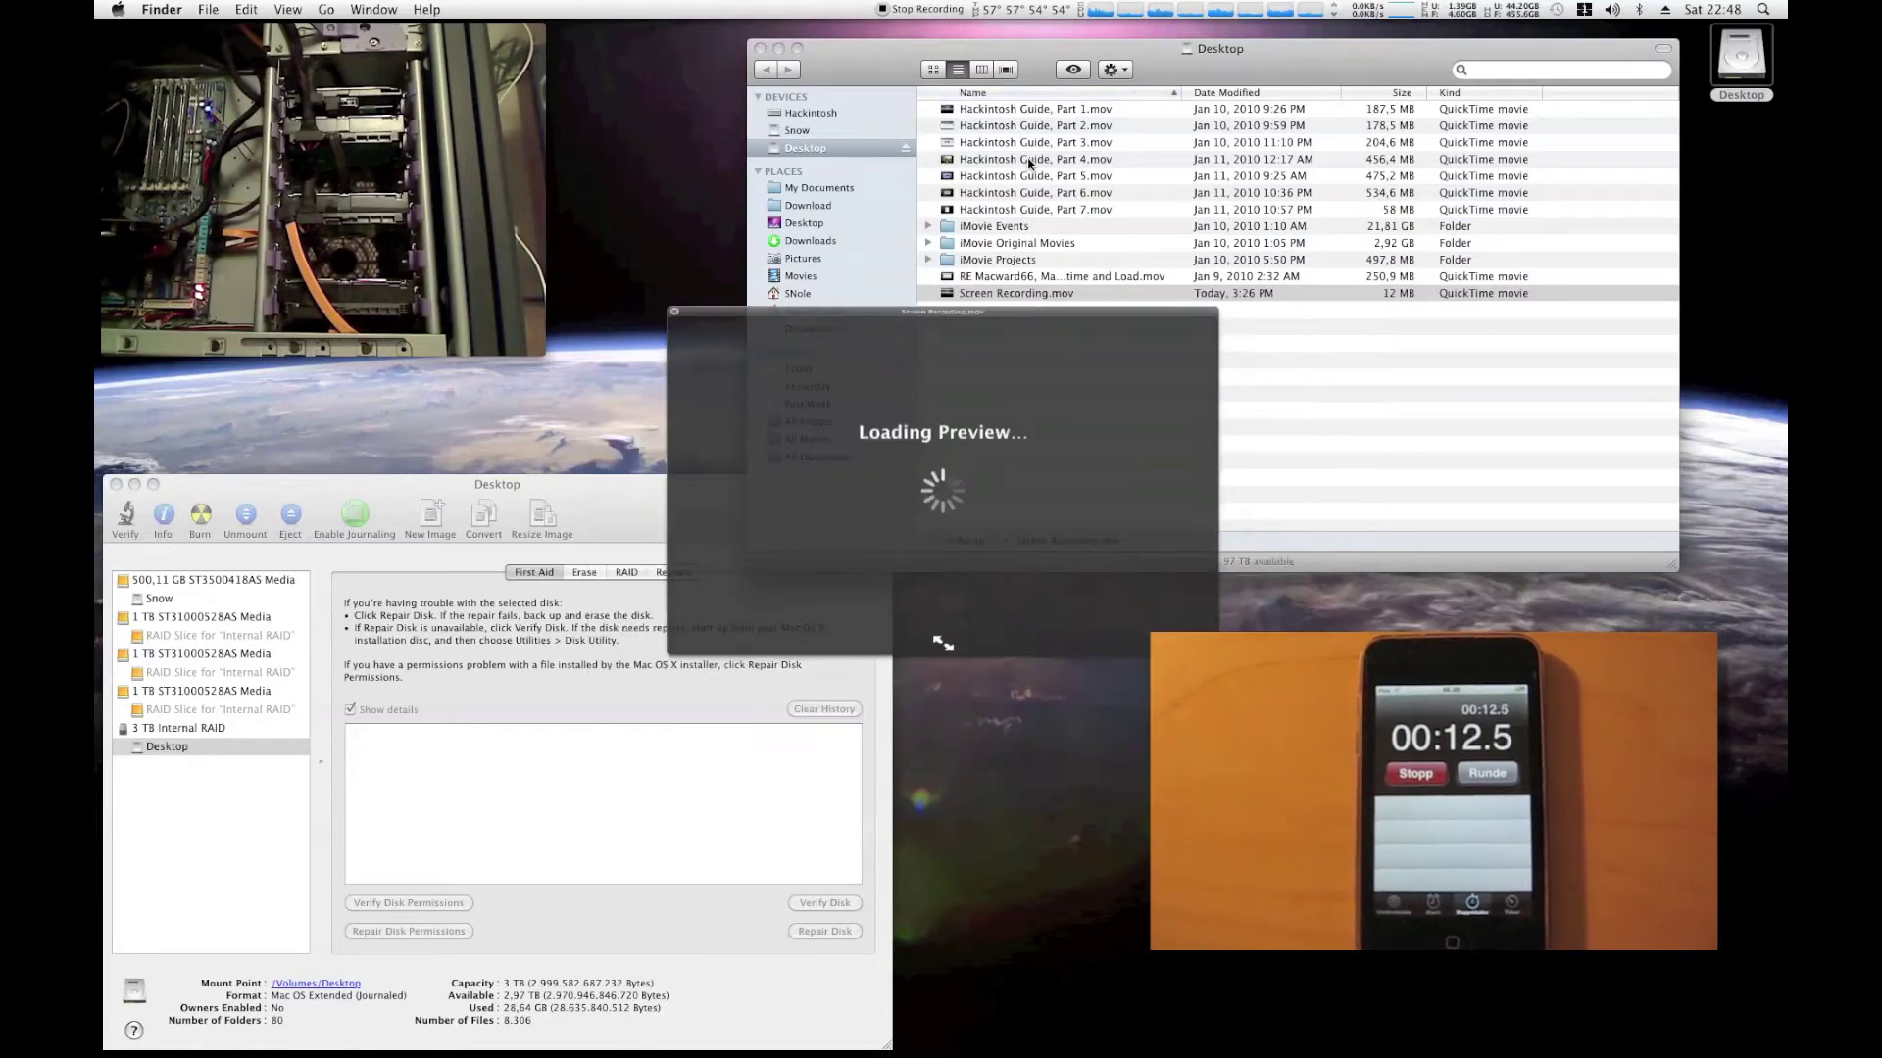
{"action": "key", "text": "Up"}
{"action": "key", "text": "Up"}
{"action": "key", "text": "Up"}
{"action": "key", "text": "Up"}
{"action": "key", "text": "Up"}
{"action": "key", "text": "space"}
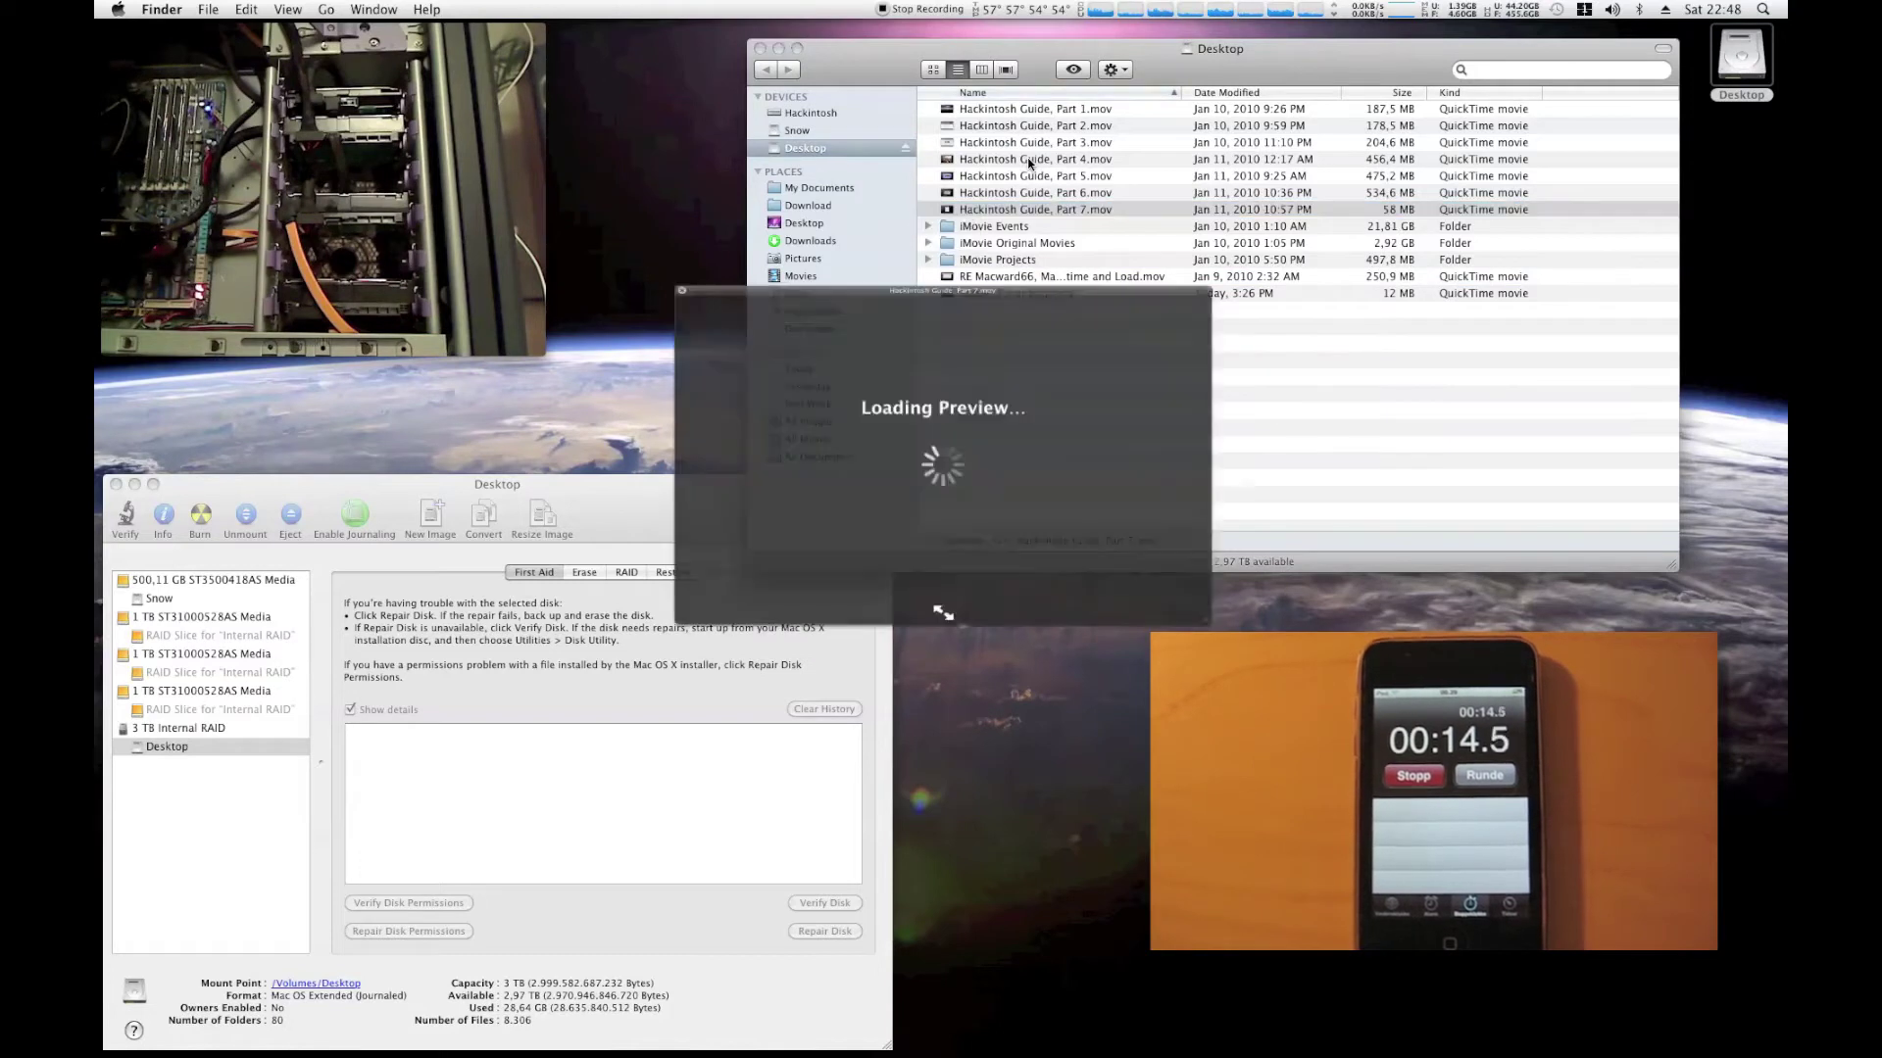
{"action": "key", "text": "space"}
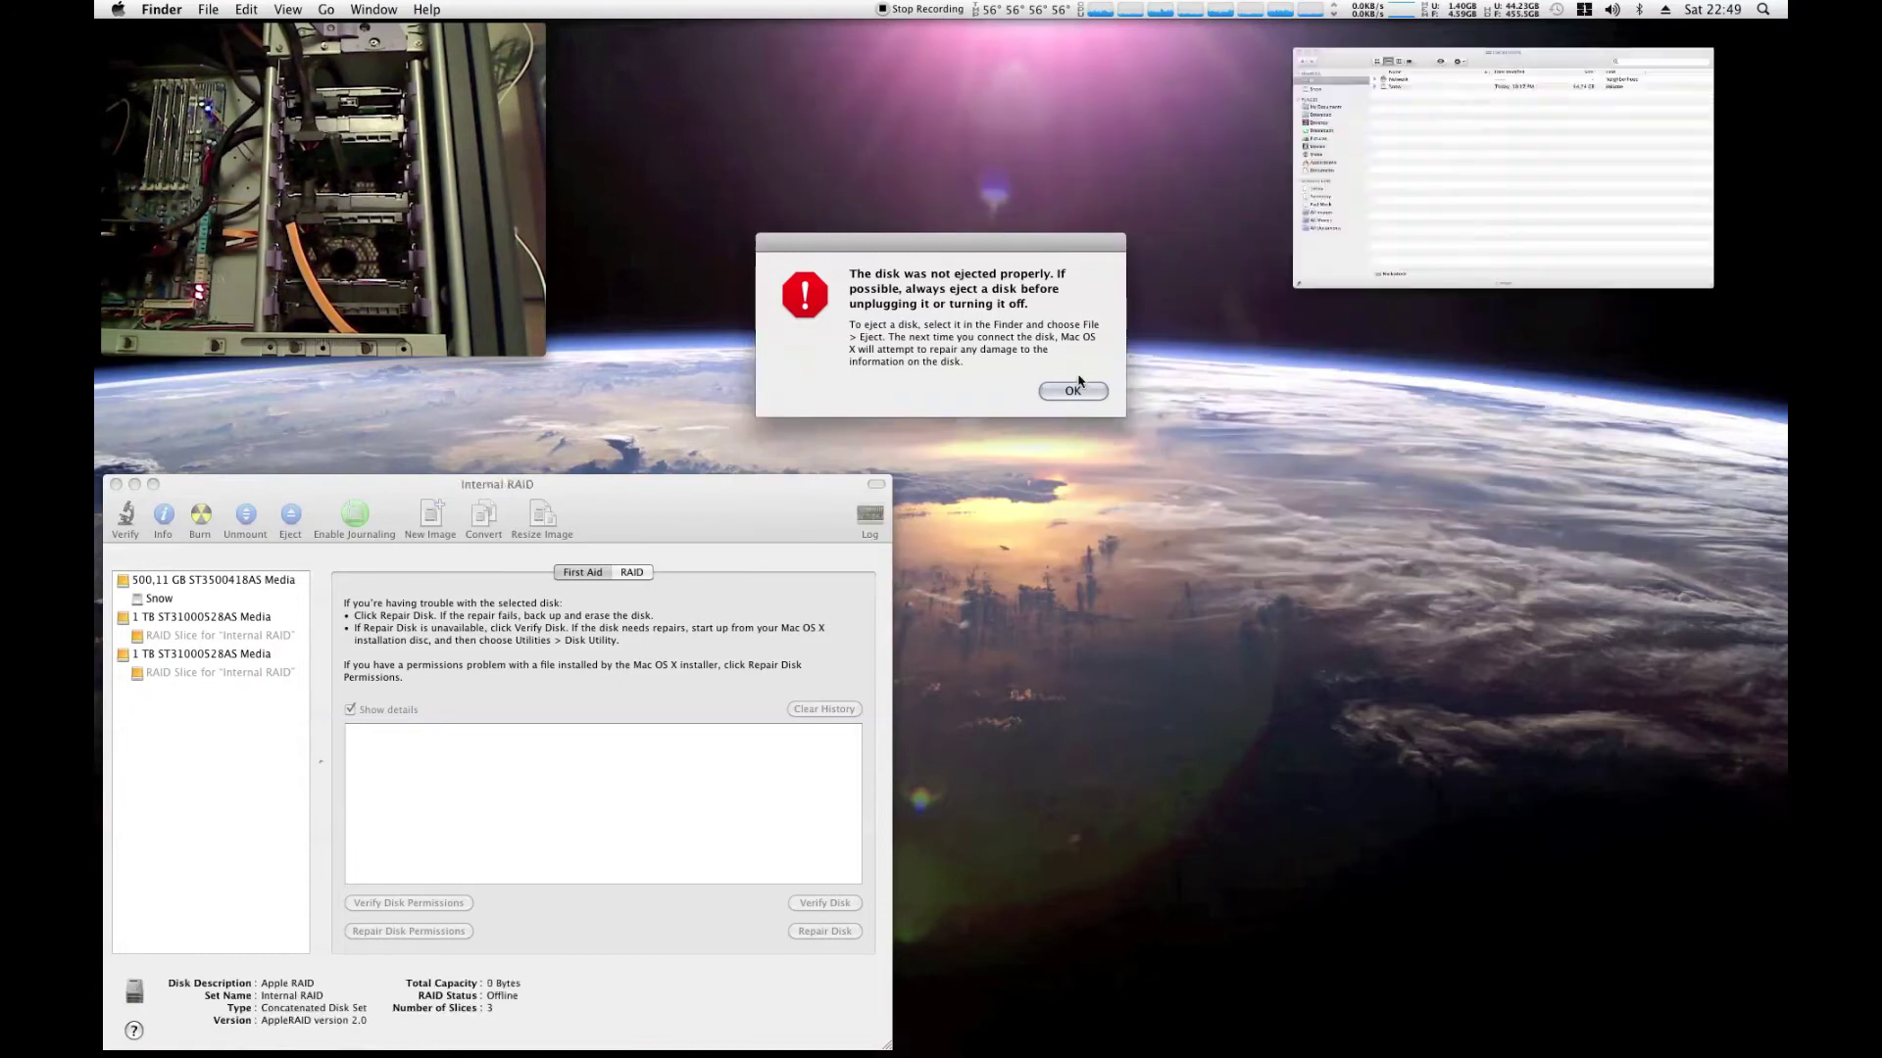
Dismiss the 'disk was not ejected properly' warning
{"action": "left_click", "coordinate": [1082, 393]}
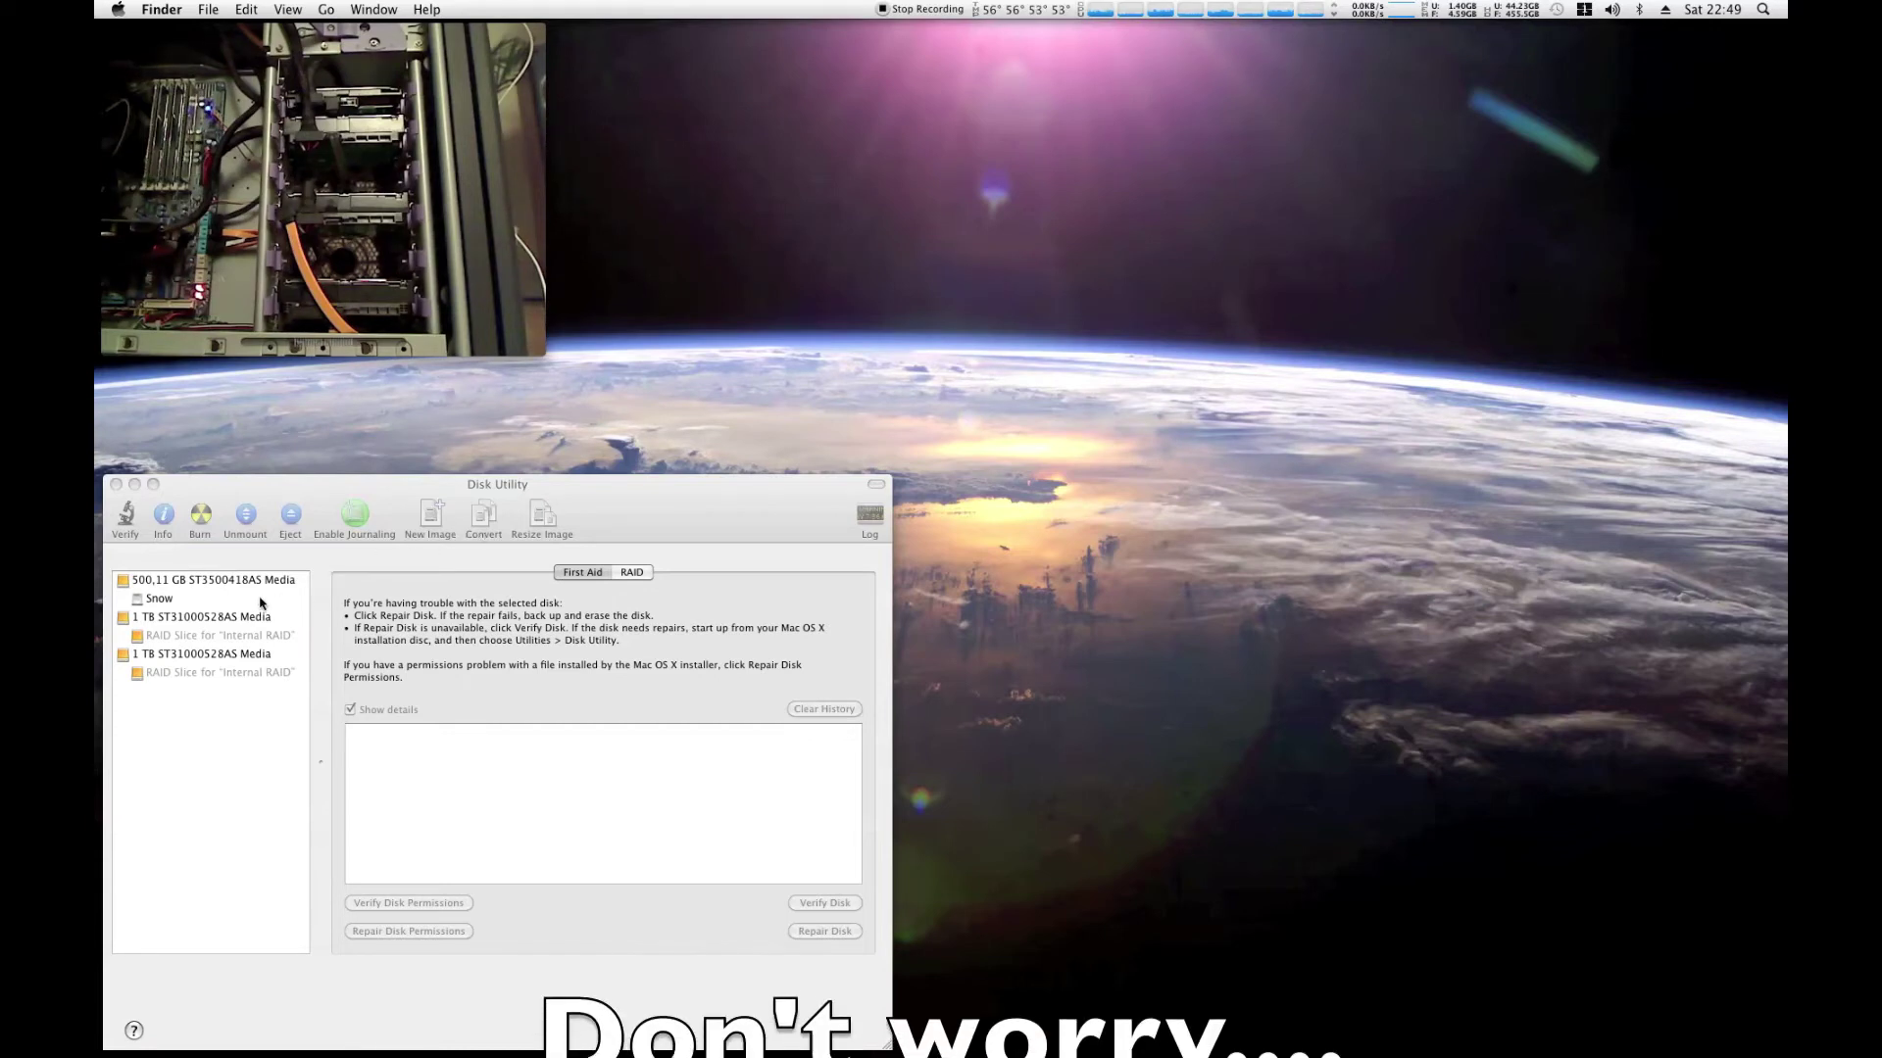
Review the remaining 1 TB ST31000528AS drives and their Internal RAID slice in Disk Utility
{"action": "left_click", "coordinate": [179, 619]}
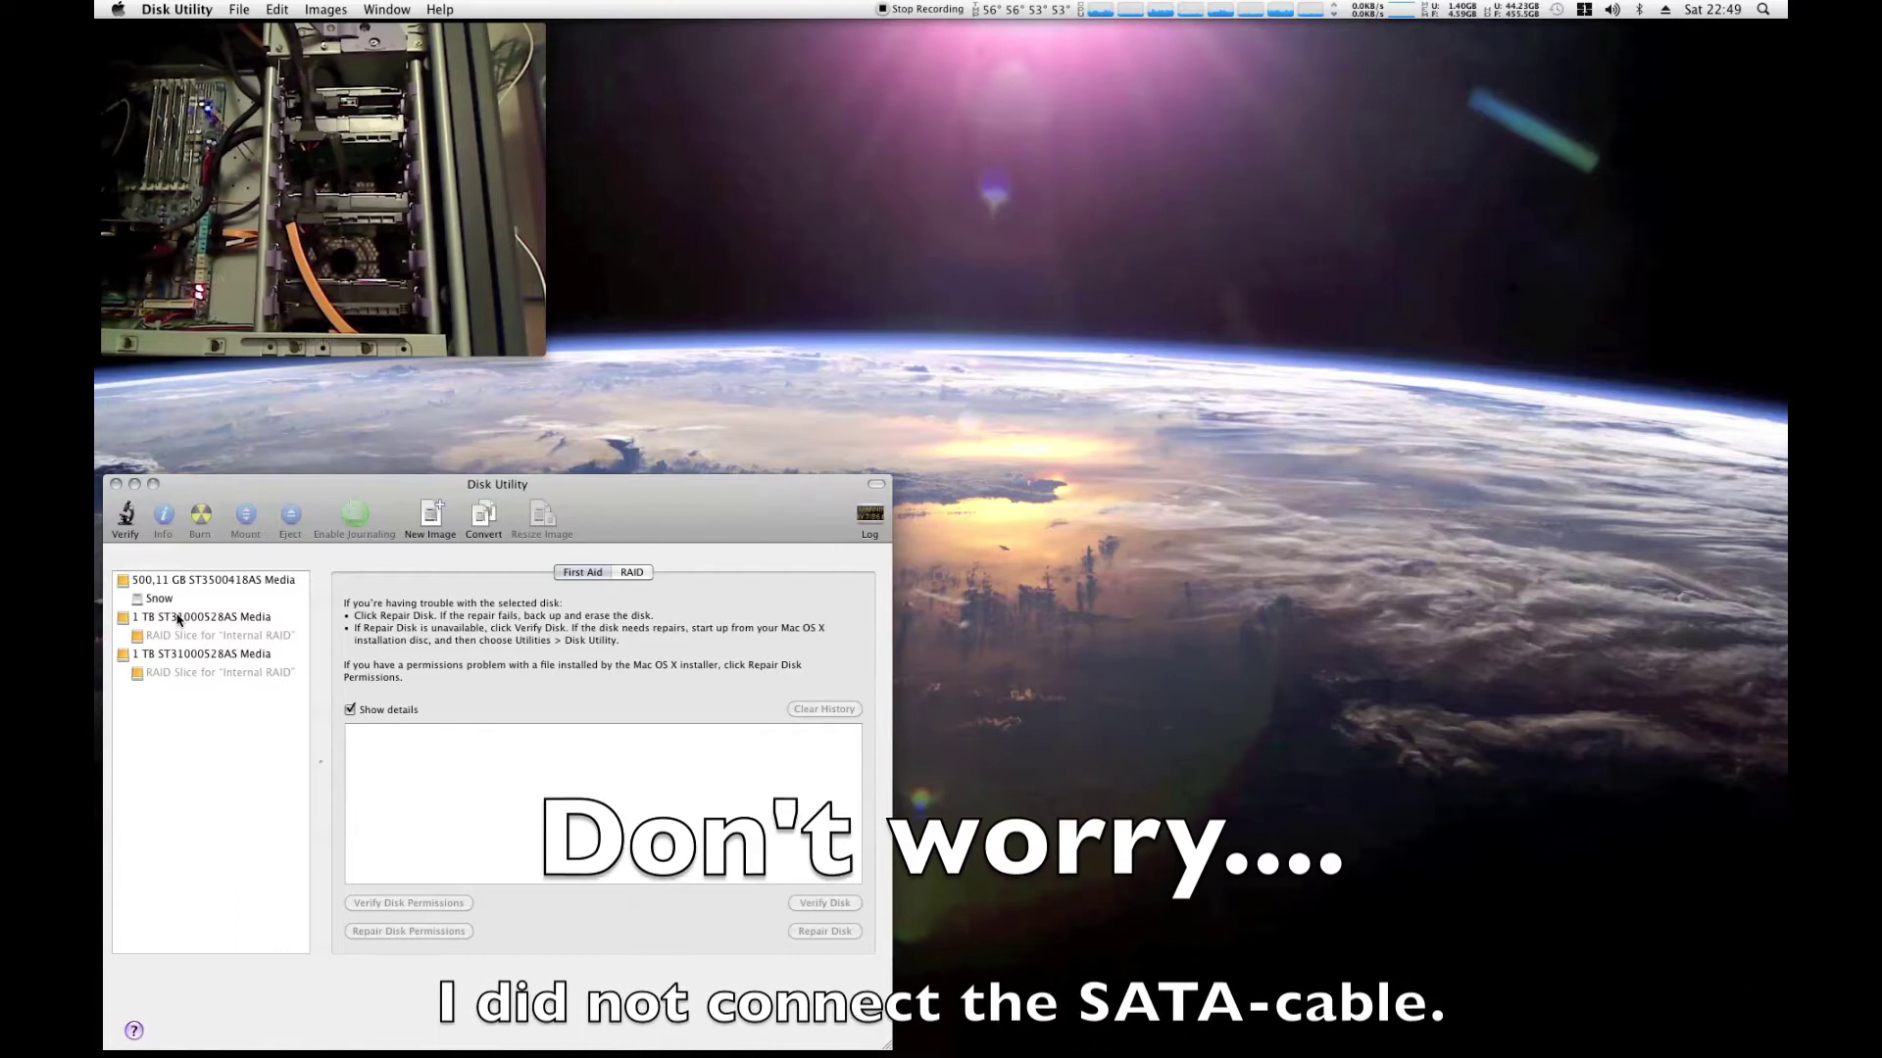
{"action": "left_click", "coordinate": [178, 620]}
{"action": "left_click", "coordinate": [192, 638]}
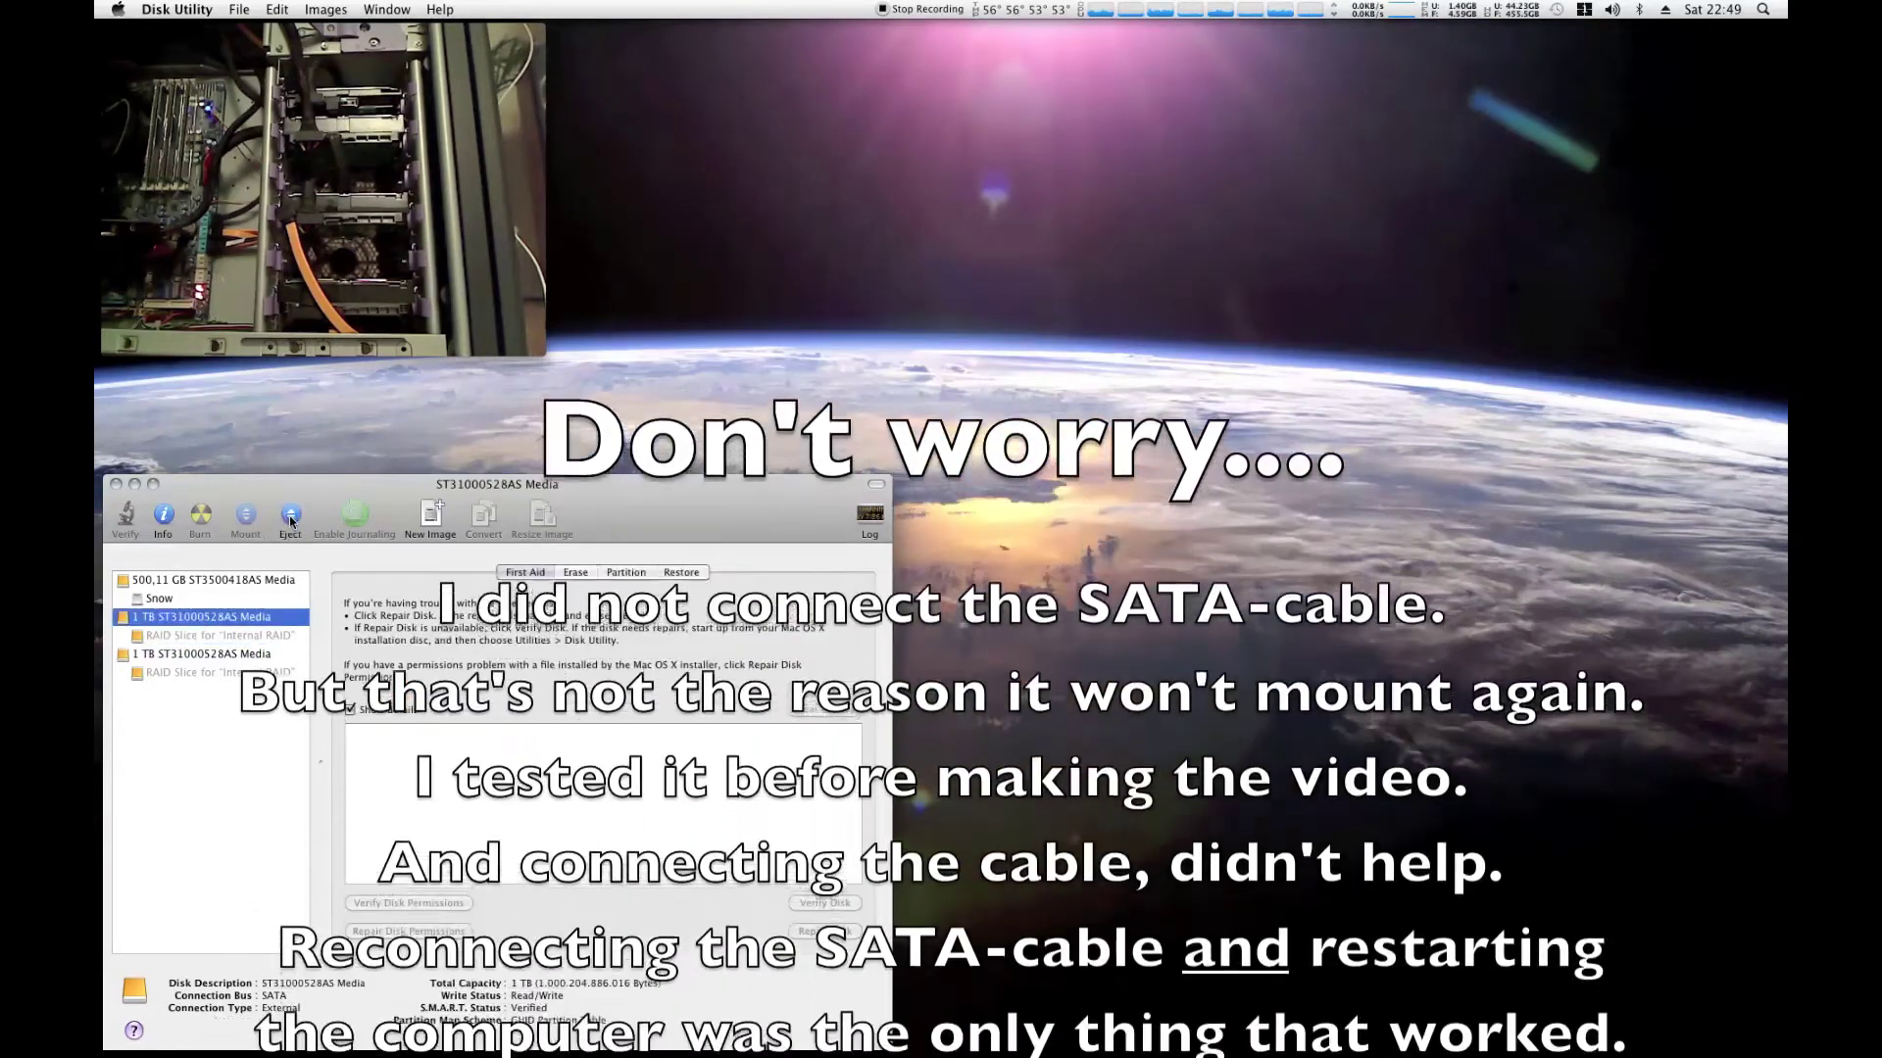
{"action": "key", "text": "Down"}
{"action": "key", "text": "Down"}
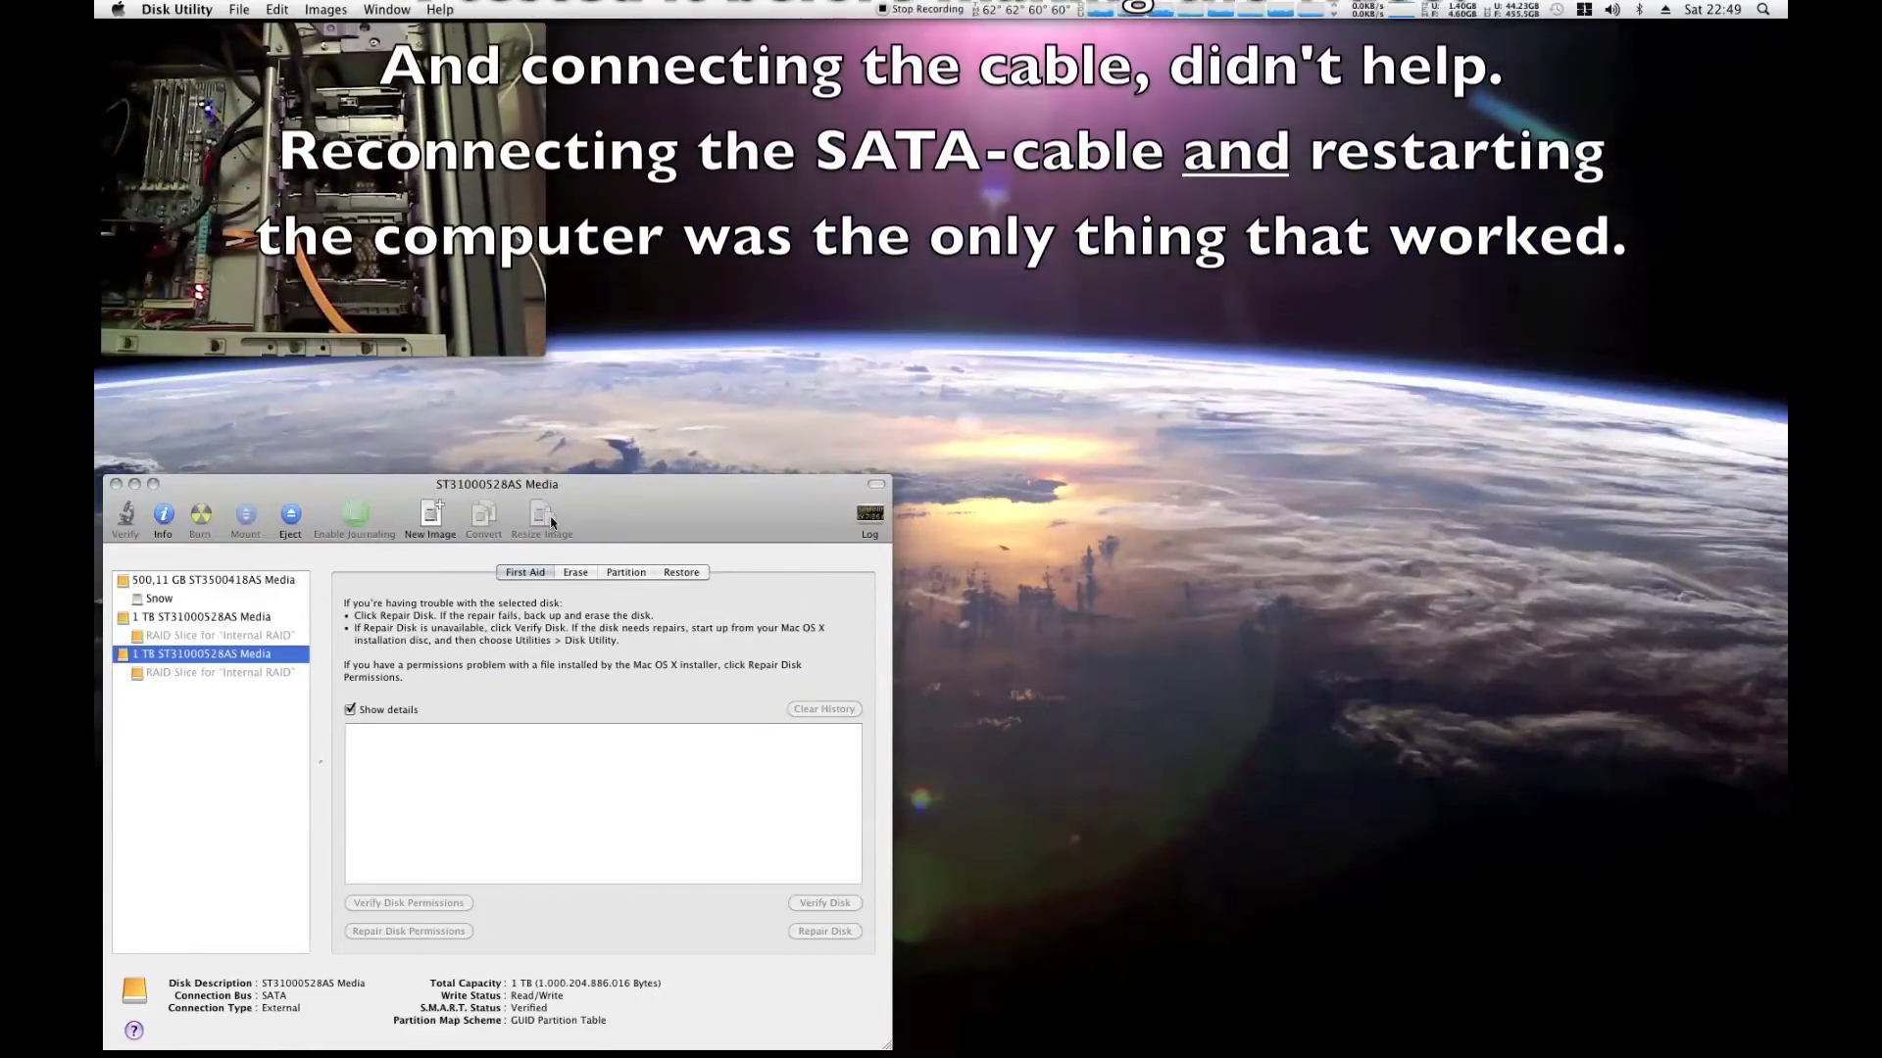
{"action": "left_click", "coordinate": [440, 10]}
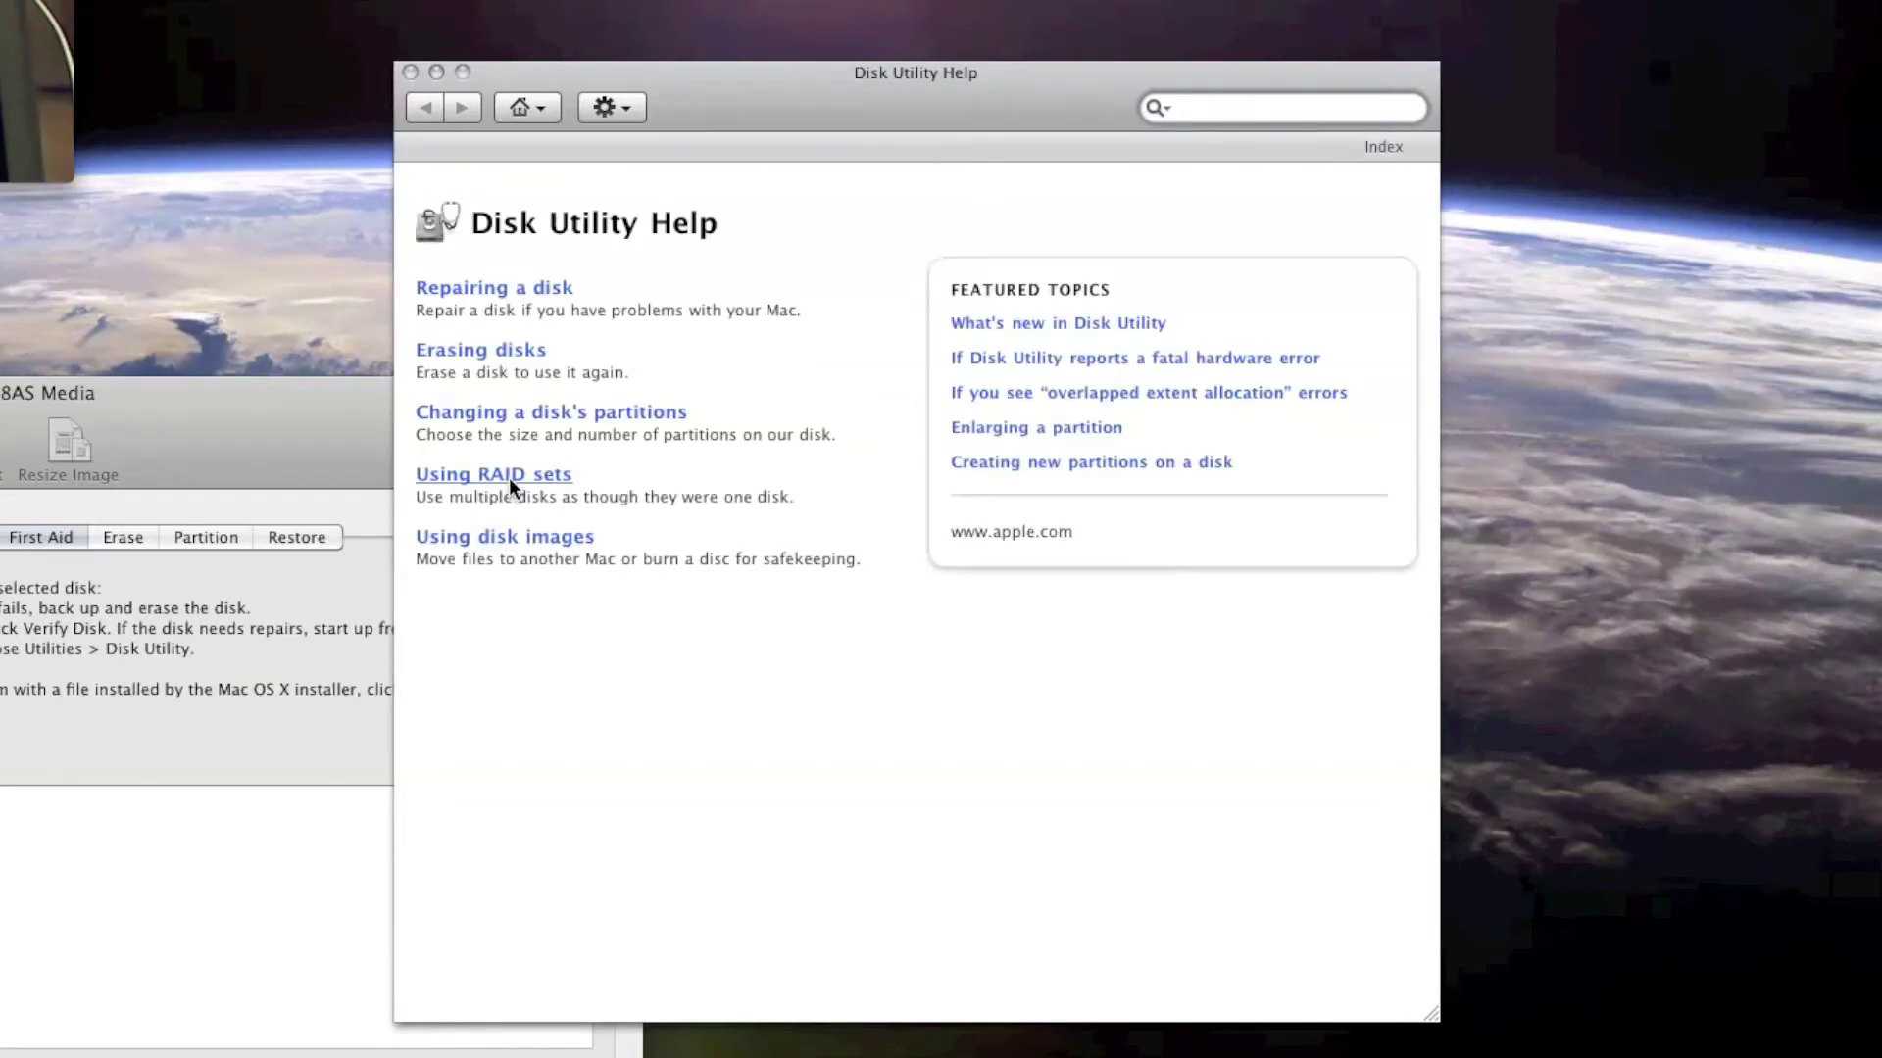
Go from Using RAID sets to About concatenated disk sets and highlight its data-loss warning
{"action": "left_click", "coordinate": [510, 476]}
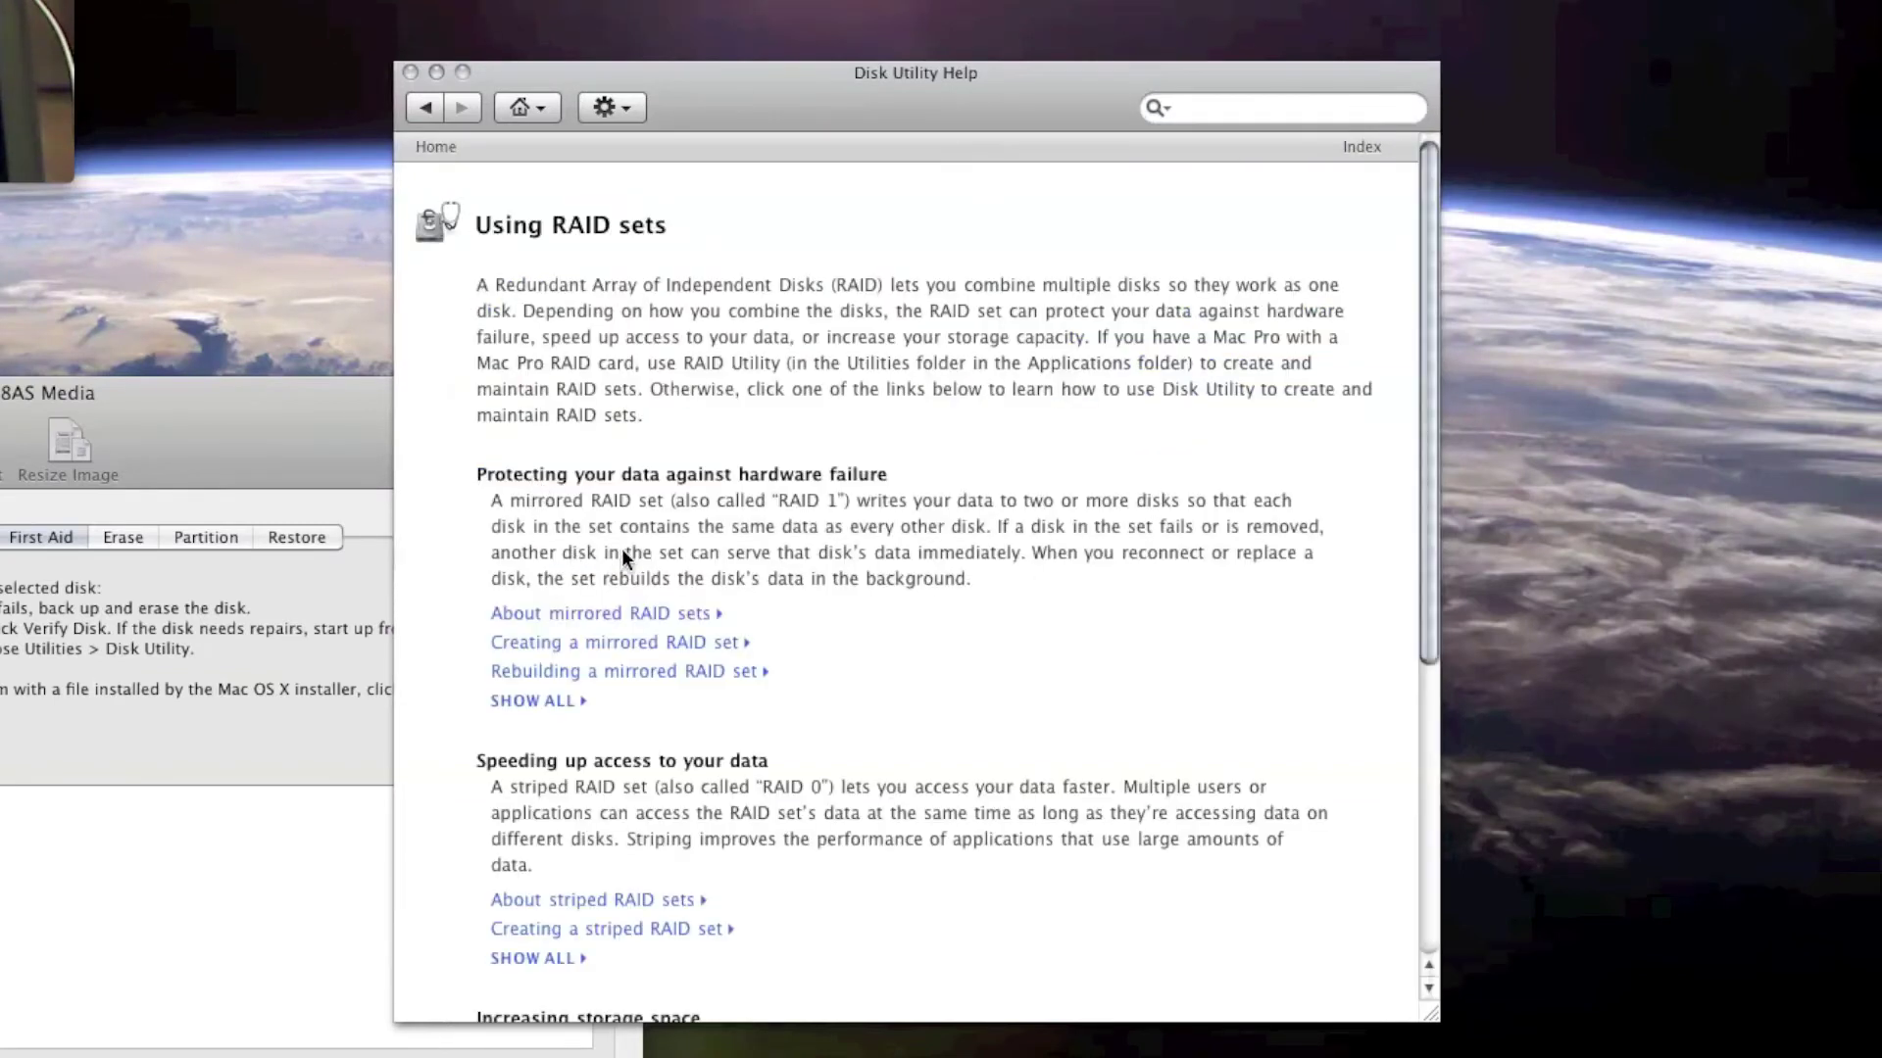
{"action": "scroll", "coordinate": [696, 549], "scroll_direction": "down", "scroll_amount": 5}
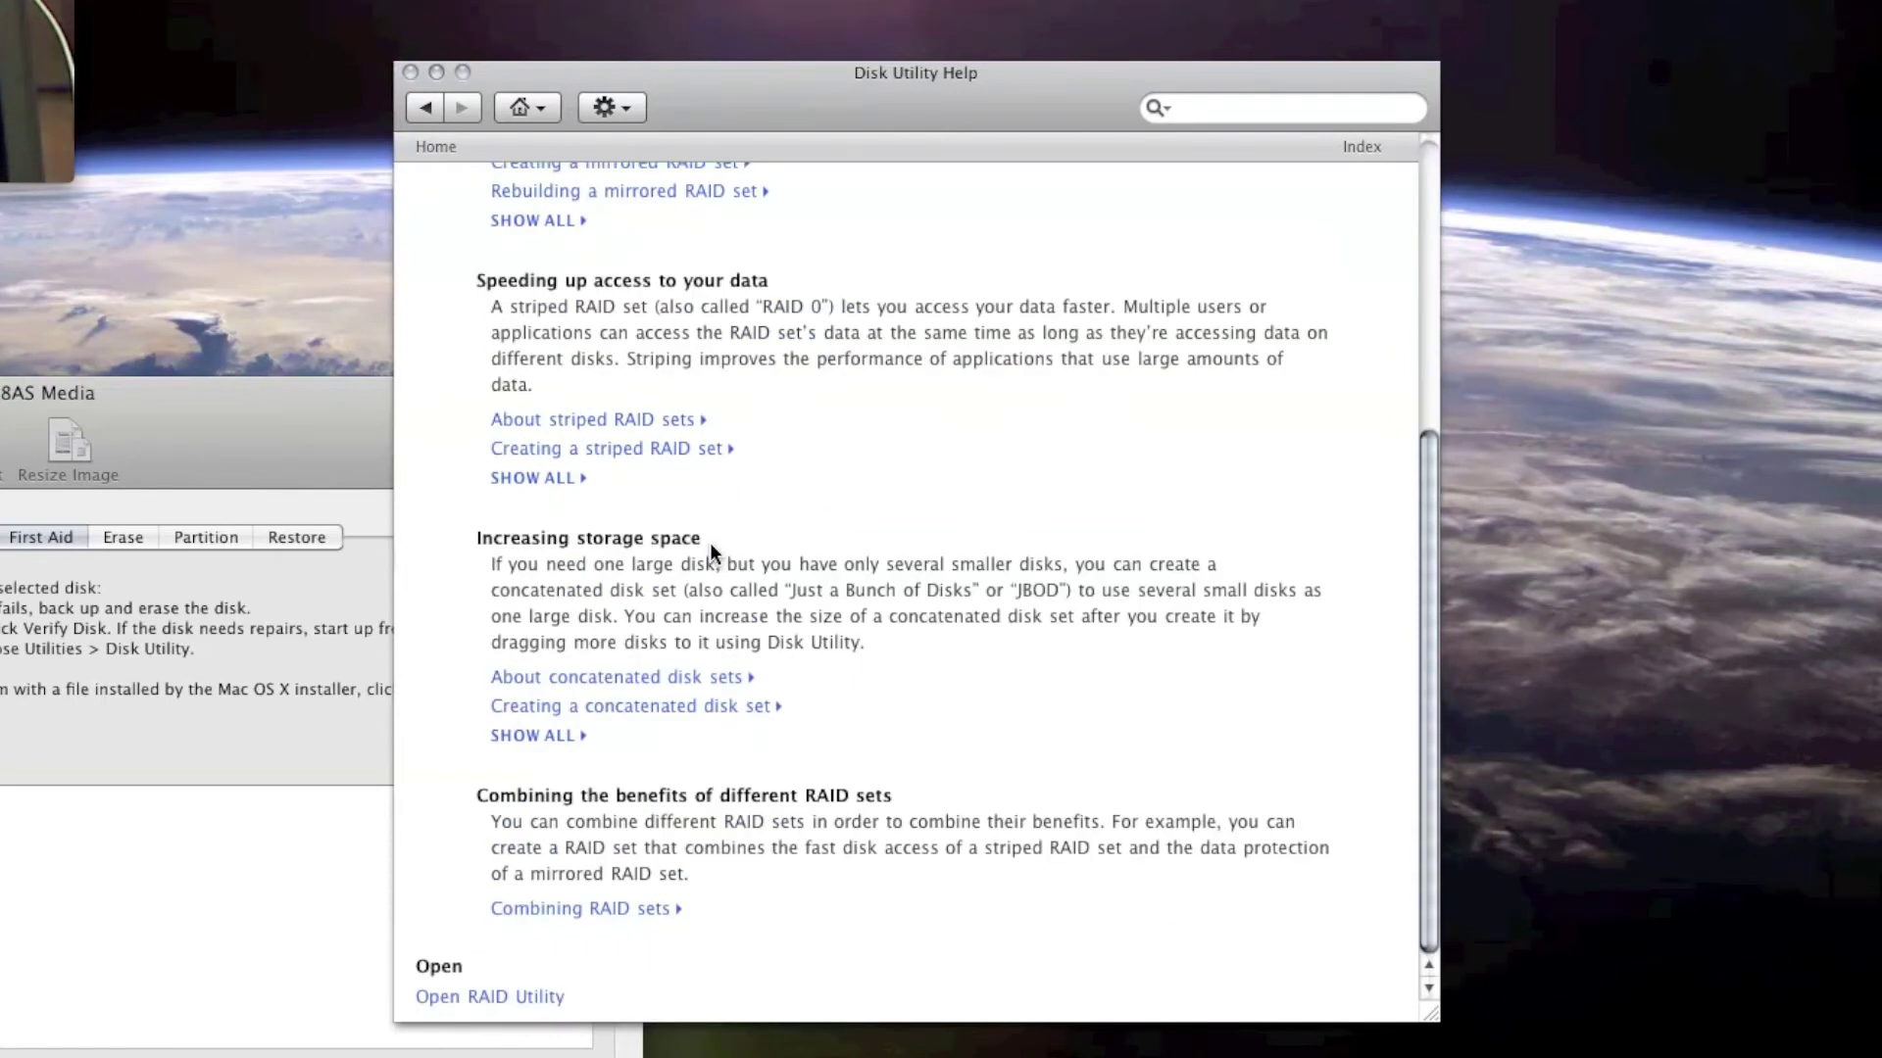
{"action": "left_click", "coordinate": [664, 676]}
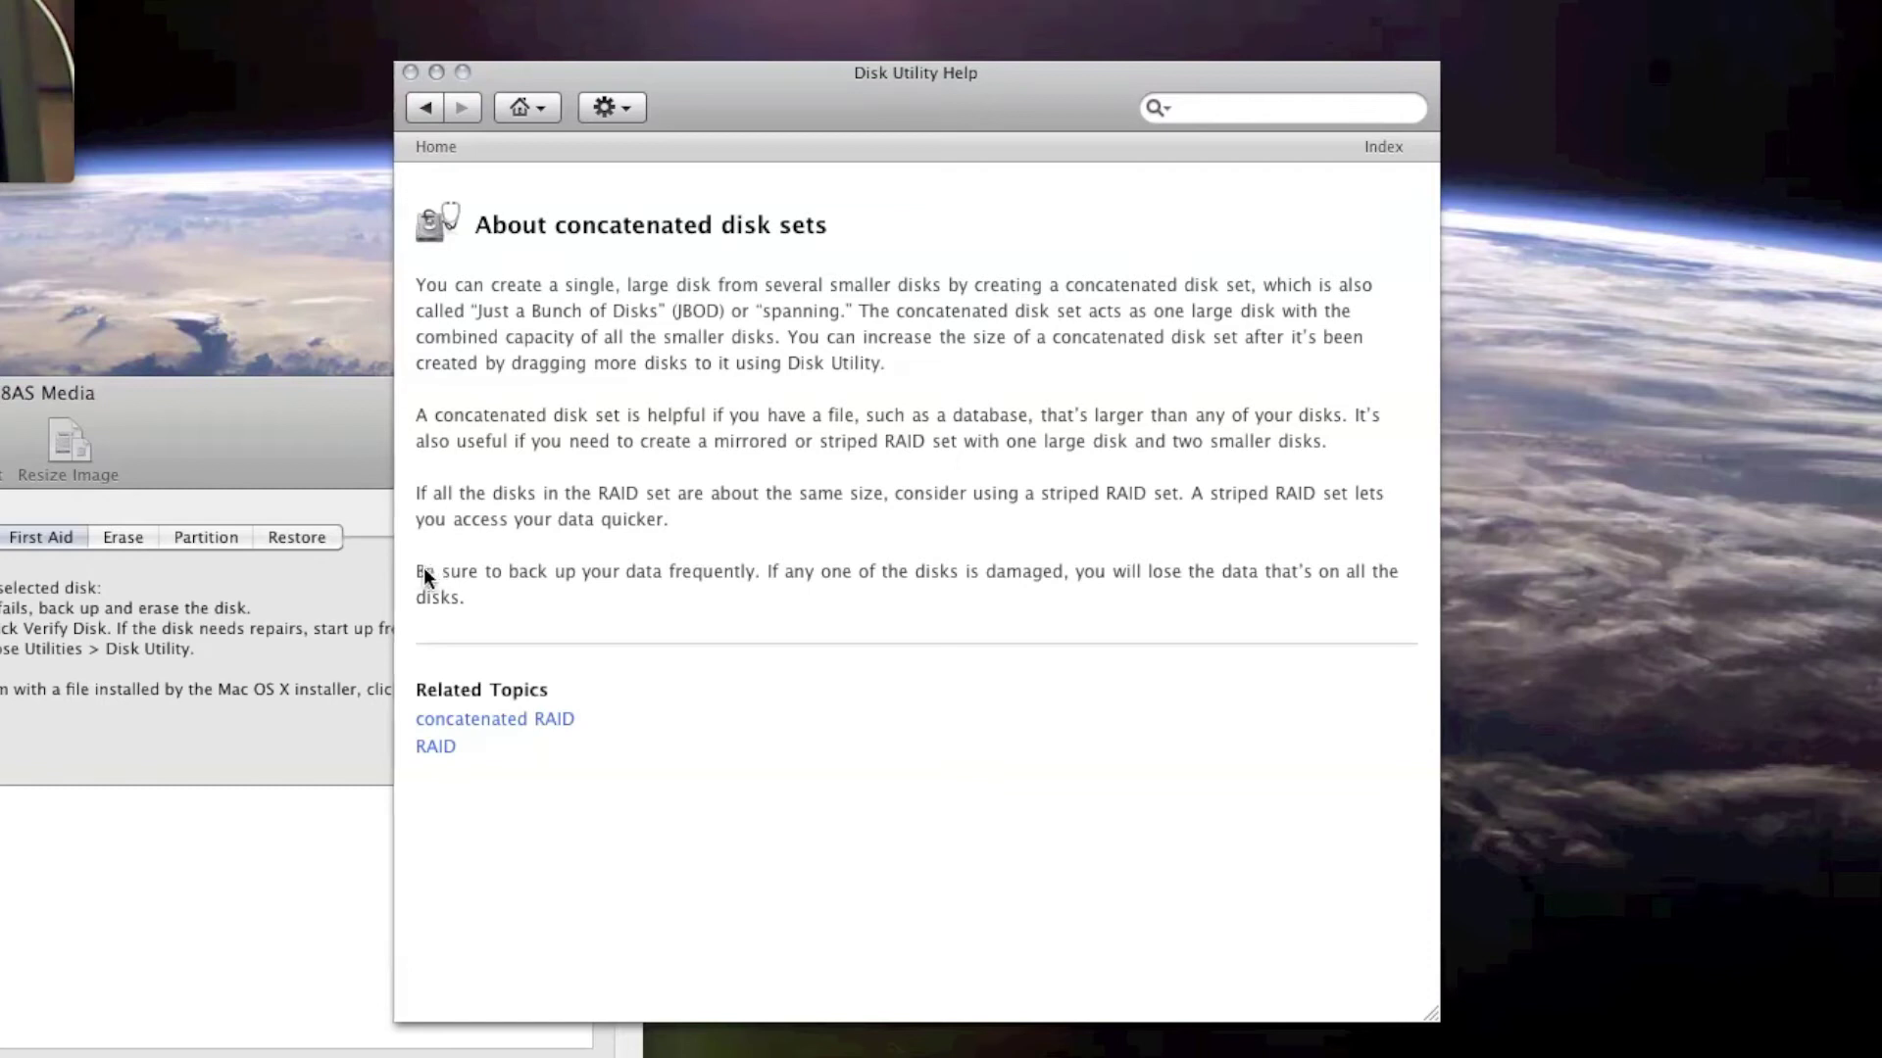
{"action": "left_click_drag", "start_coordinate": [503, 569], "coordinate": [537, 588]}
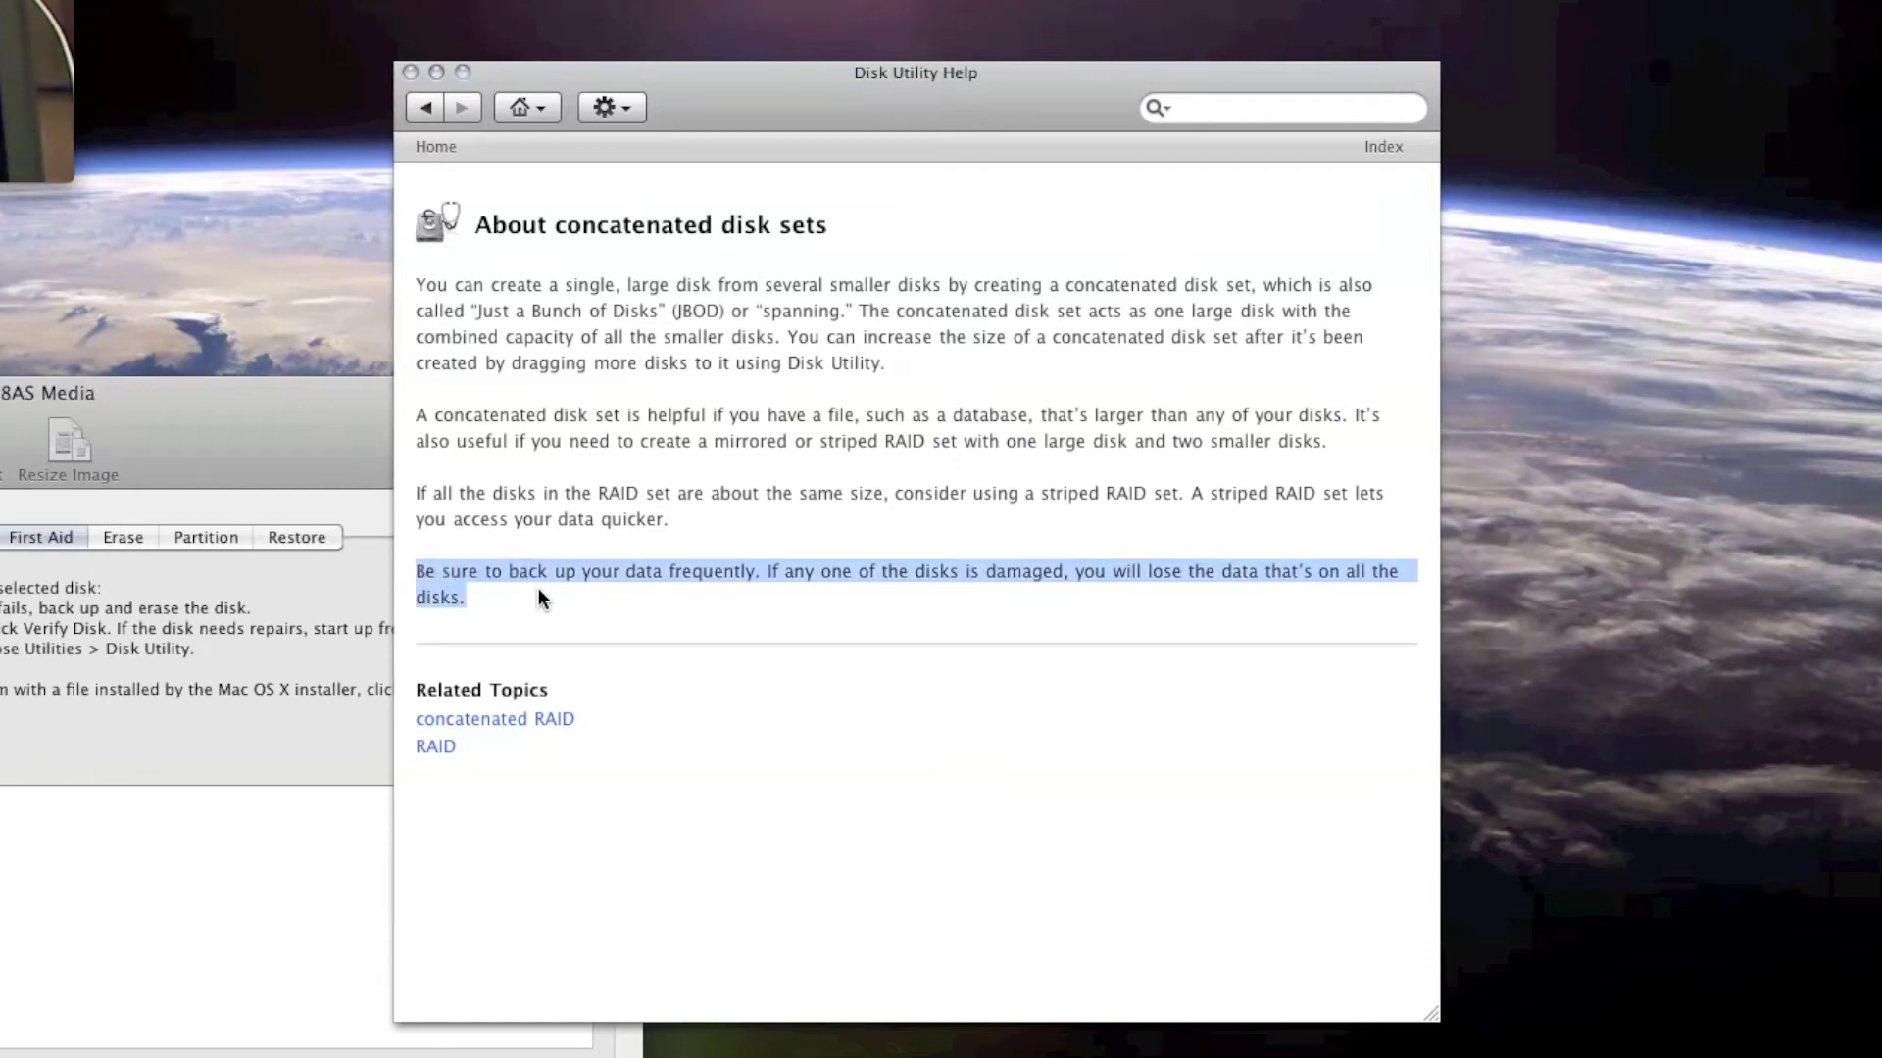